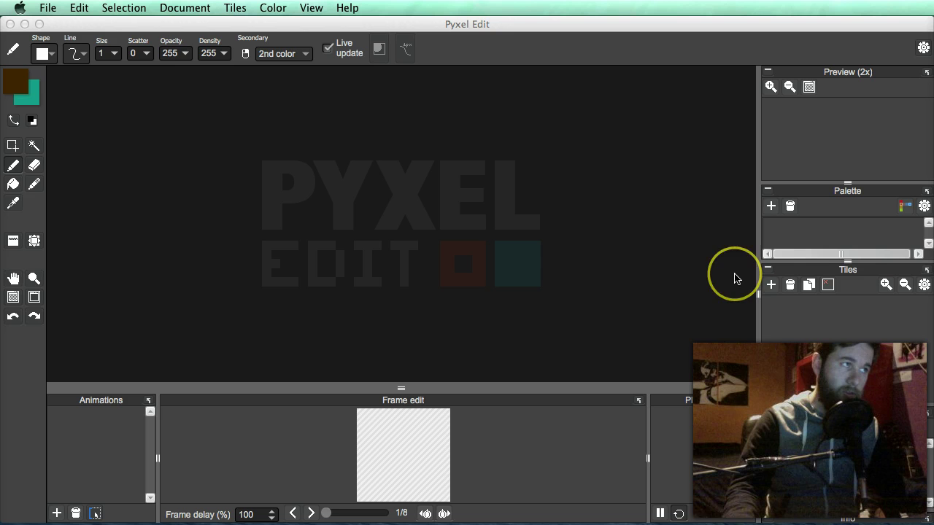
- Create a tiled document 4 tiles wide and 3 tiles high, with a tile size of 16 x 16
{"action": "left_click", "coordinate": [670, 240]}
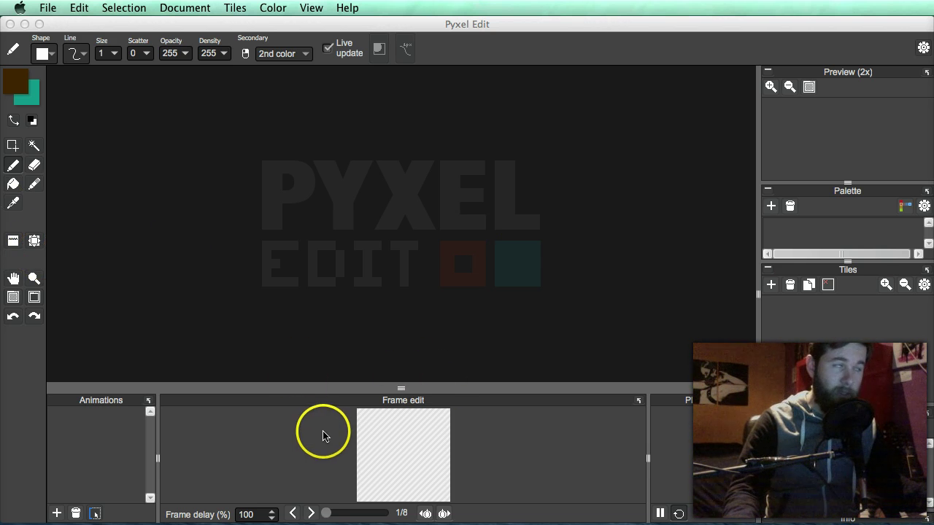
{"action": "left_click", "coordinate": [51, 9]}
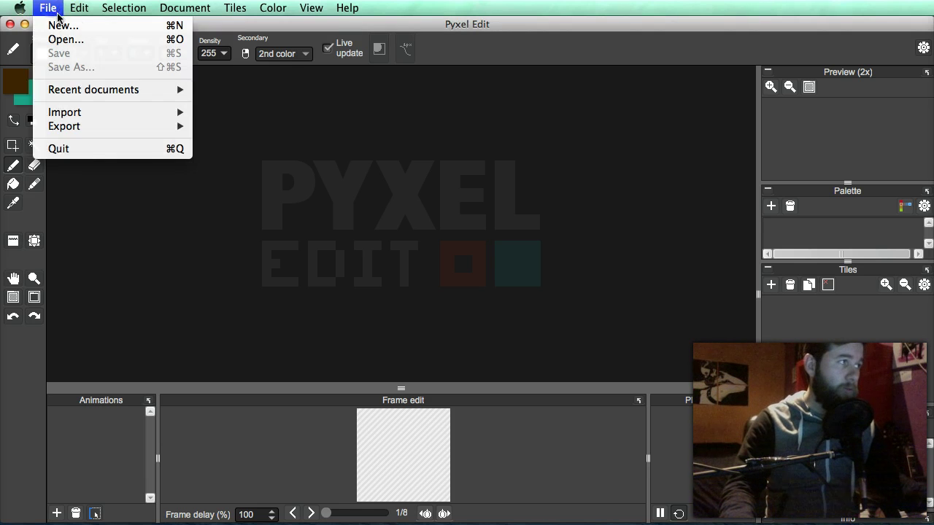
{"action": "left_click", "coordinate": [60, 25]}
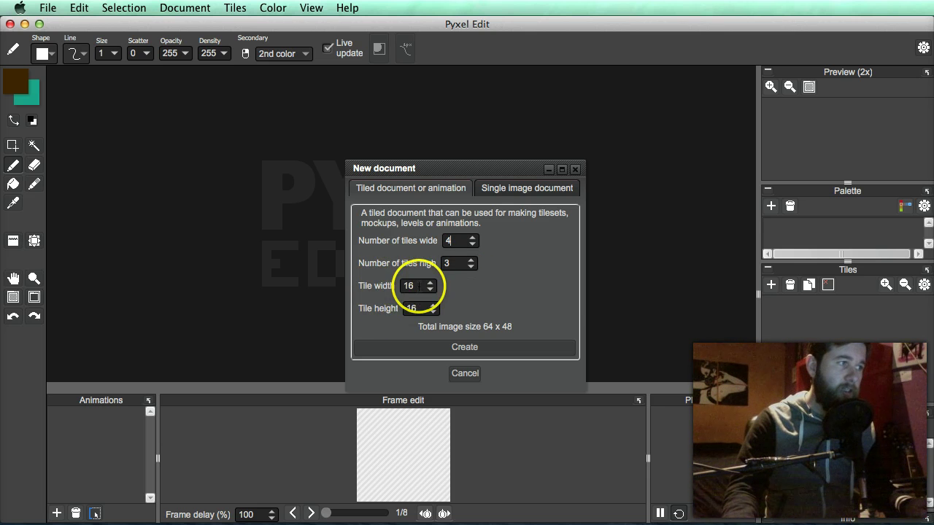
{"action": "left_click", "coordinate": [482, 348]}
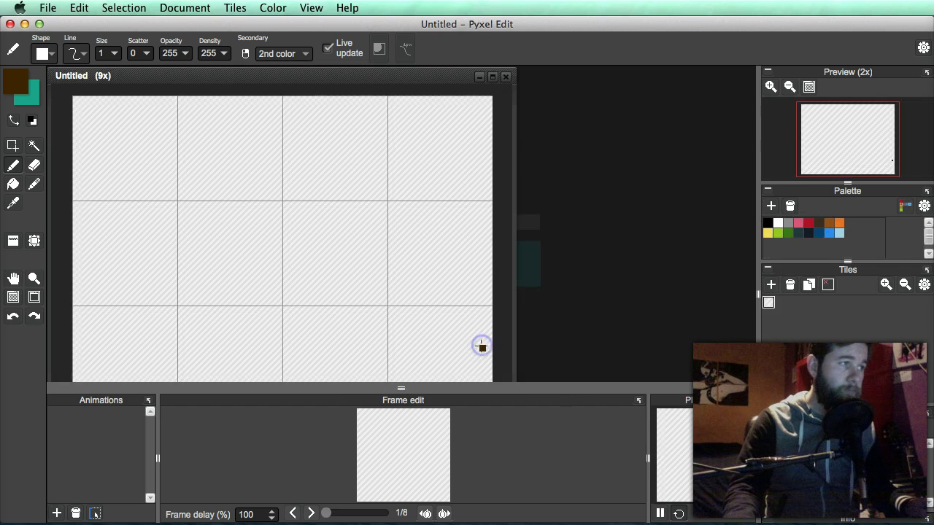
- Maximize the new document's window and bring the whole tile grid into view
{"action": "left_click", "coordinate": [495, 77]}
{"action": "scroll", "coordinate": [452, 229], "scroll_direction": "down", "scroll_amount": 3}
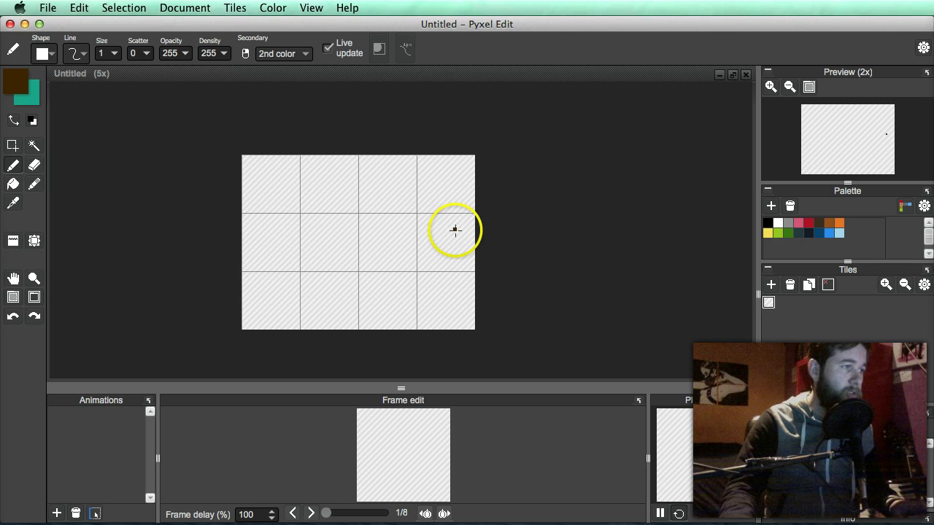
{"action": "scroll", "coordinate": [402, 220], "scroll_direction": "up", "scroll_amount": 3}
{"action": "mouse_move", "coordinate": [400, 219]}
{"action": "left_mouse_down"}
{"action": "mouse_move", "coordinate": [506, 200]}
{"action": "mouse_move", "coordinate": [492, 196]}
{"action": "left_mouse_up"}
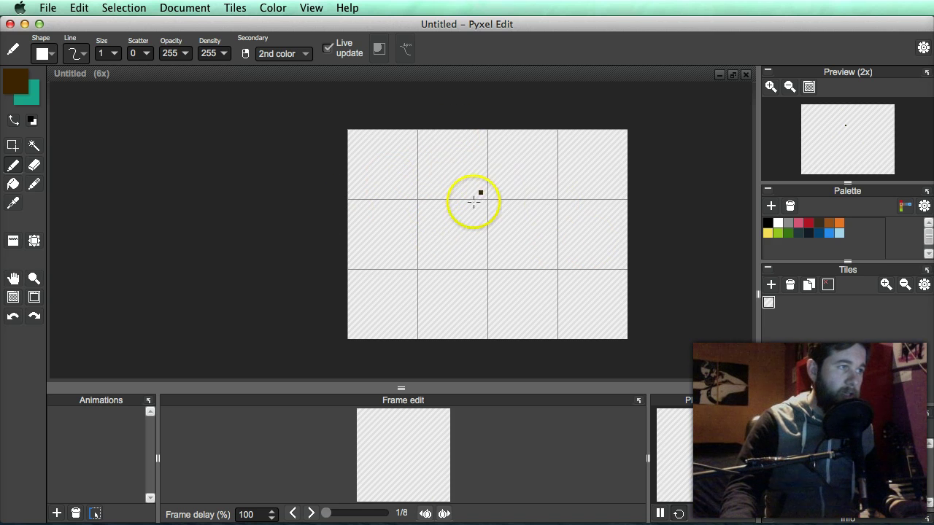
- Scribble dark brown pencil lines across several tiles as a test and undo them
{"action": "mouse_move", "coordinate": [532, 173]}
{"action": "left_mouse_down"}
{"action": "mouse_move", "coordinate": [434, 196]}
{"action": "mouse_move", "coordinate": [510, 268]}
{"action": "mouse_move", "coordinate": [416, 198]}
{"action": "mouse_move", "coordinate": [382, 255]}
{"action": "mouse_move", "coordinate": [480, 210]}
{"action": "mouse_move", "coordinate": [480, 195]}
{"action": "mouse_move", "coordinate": [559, 284]}
{"action": "mouse_move", "coordinate": [562, 187]}
{"action": "mouse_move", "coordinate": [519, 196]}
{"action": "mouse_move", "coordinate": [513, 168]}
{"action": "left_mouse_up"}
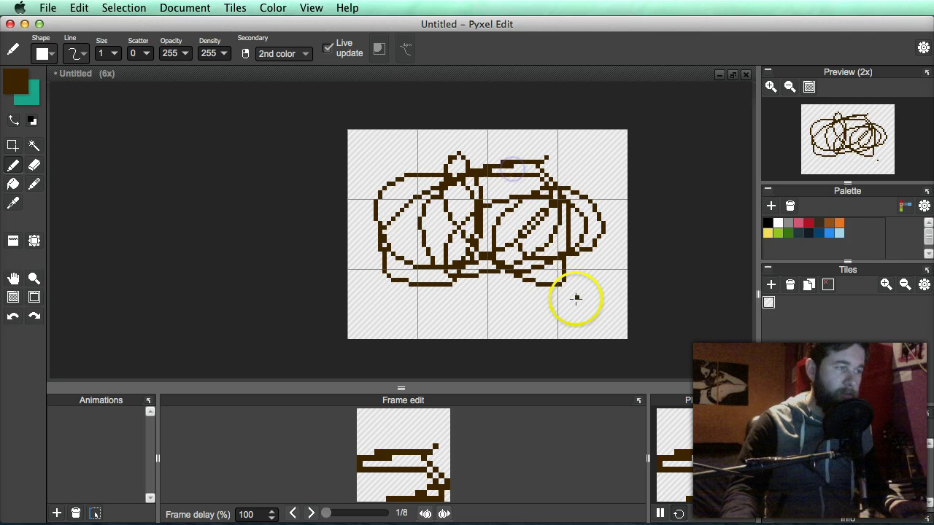
{"action": "key", "text": "super+z"}
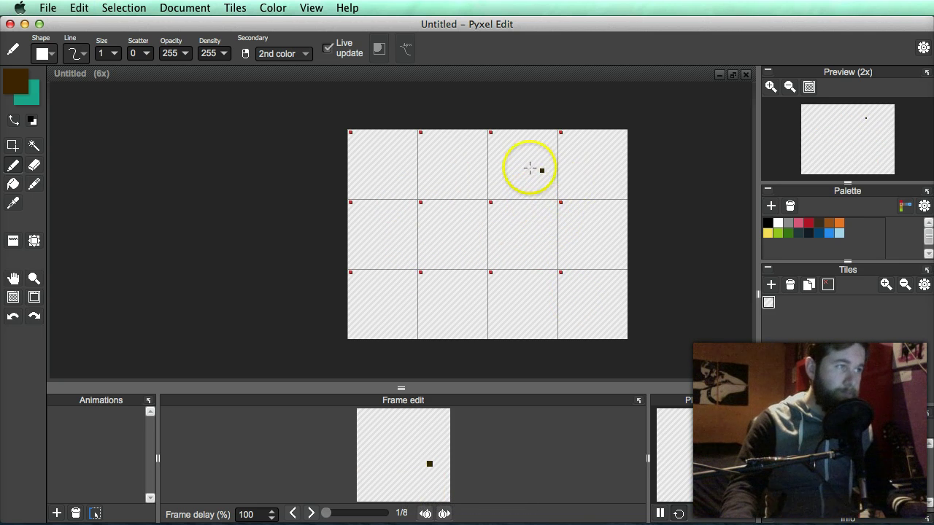
{"action": "left_click", "coordinate": [500, 132]}
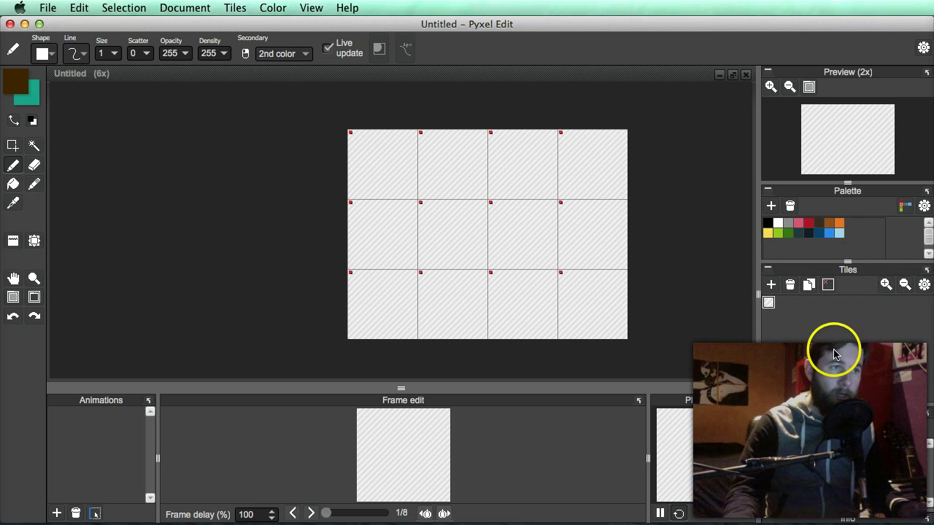
- Place the blank tile from the tileset in all four cells of the grid's top row
{"action": "left_click", "coordinate": [769, 305]}
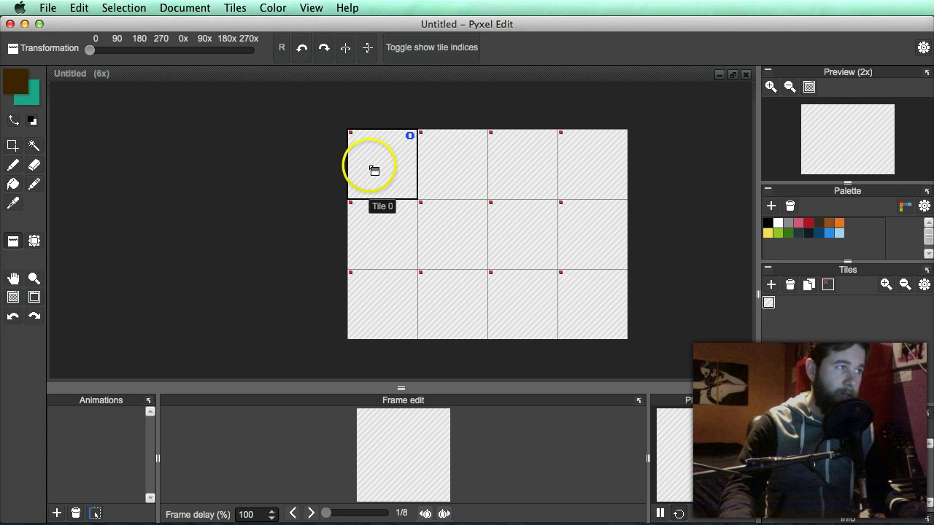
{"action": "left_click_drag", "start_coordinate": [374, 166], "coordinate": [576, 163]}
{"action": "mouse_move", "coordinate": [398, 179]}
{"action": "left_mouse_down"}
{"action": "mouse_move", "coordinate": [355, 152]}
{"action": "mouse_move", "coordinate": [356, 135]}
{"action": "mouse_move", "coordinate": [569, 141]}
{"action": "left_mouse_up"}
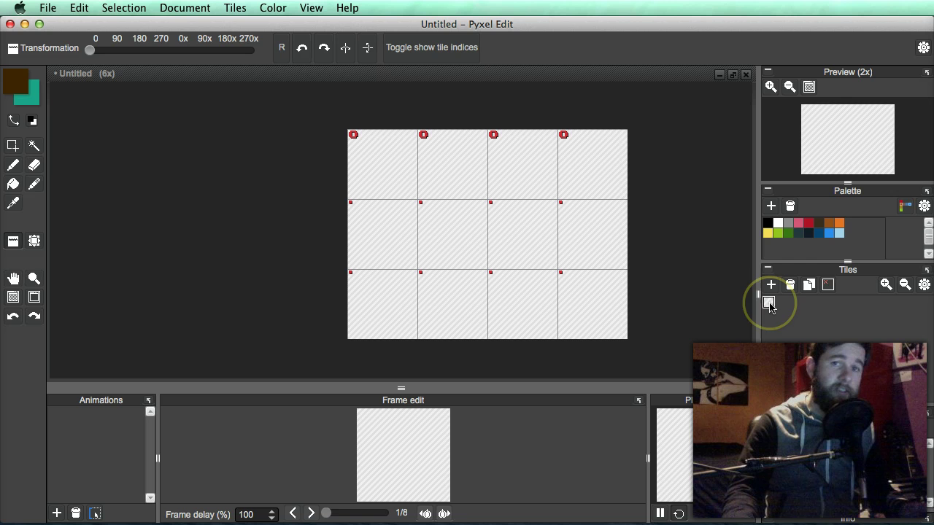
- Scribble a dark brown test shape with the pencil in the first cell of the middle row
{"action": "mouse_move", "coordinate": [770, 306]}
{"action": "left_mouse_down"}
{"action": "mouse_move", "coordinate": [489, 246]}
{"action": "mouse_move", "coordinate": [503, 248]}
{"action": "mouse_move", "coordinate": [504, 258]}
{"action": "left_mouse_up"}
{"action": "key", "text": "b"}
{"action": "left_click_drag", "start_coordinate": [372, 217], "coordinate": [390, 232]}
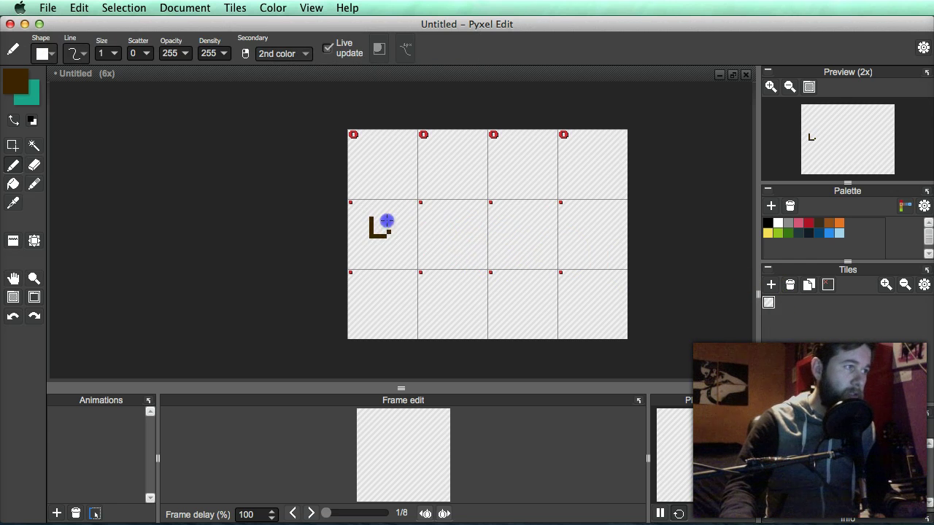
- Place the blank tile from the tileset in every cell of the middle and bottom rows, covering the scribble
{"action": "left_click", "coordinate": [772, 300]}
{"action": "left_click_drag", "start_coordinate": [418, 226], "coordinate": [397, 229]}
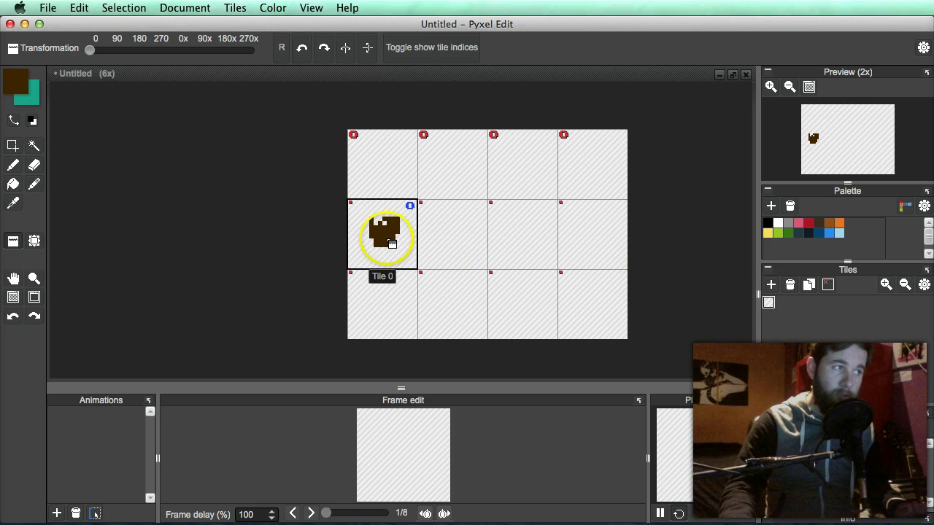
{"action": "left_click", "coordinate": [386, 235]}
{"action": "mouse_move", "coordinate": [516, 314]}
{"action": "left_mouse_down"}
{"action": "mouse_move", "coordinate": [433, 240]}
{"action": "mouse_move", "coordinate": [564, 232]}
{"action": "mouse_move", "coordinate": [598, 256]}
{"action": "mouse_move", "coordinate": [599, 289]}
{"action": "mouse_move", "coordinate": [402, 303]}
{"action": "left_mouse_up"}
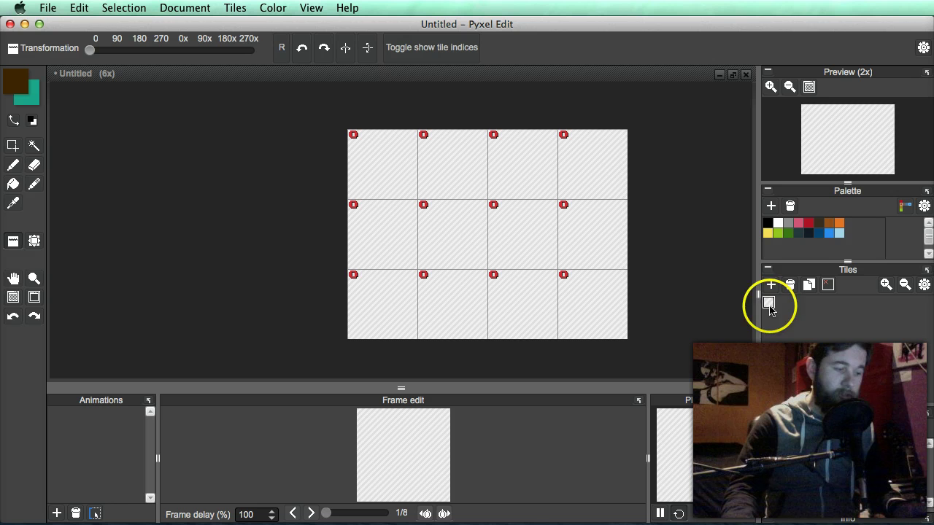
- Draw a dark brown diagonal pencil stroke in the second cell of the middle row
{"action": "key", "text": "b"}
{"action": "left_click", "coordinate": [451, 226]}
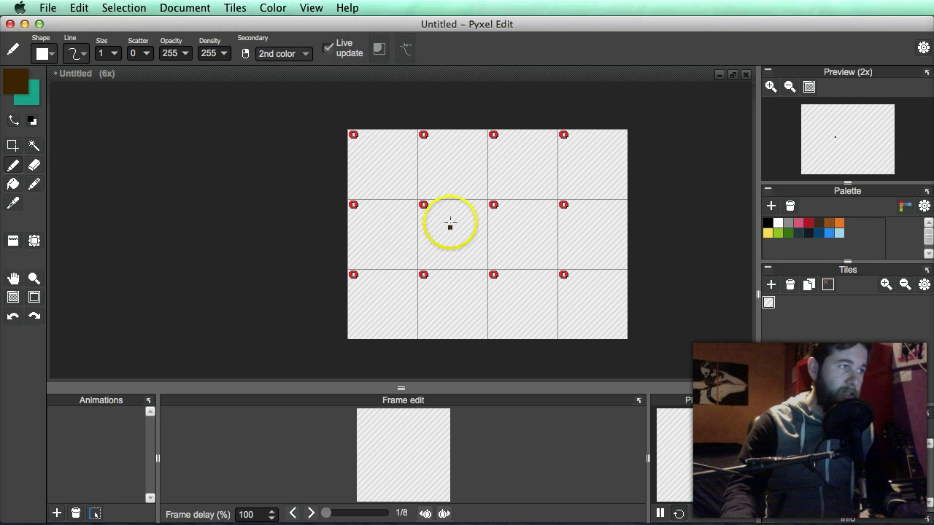
{"action": "left_click_drag", "start_coordinate": [473, 211], "coordinate": [440, 249]}
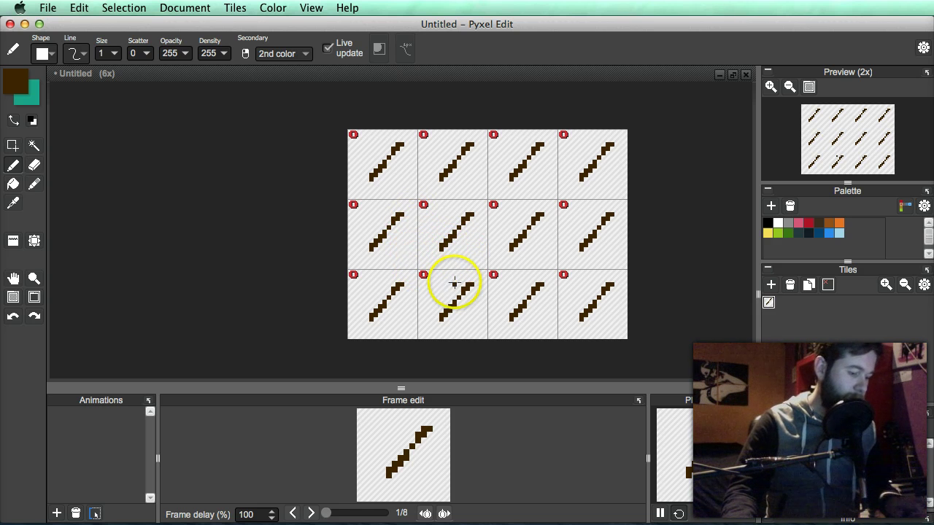
- Undo the diagonal stroke and fill the tile with the palette's dark green
{"action": "key", "text": "f"}
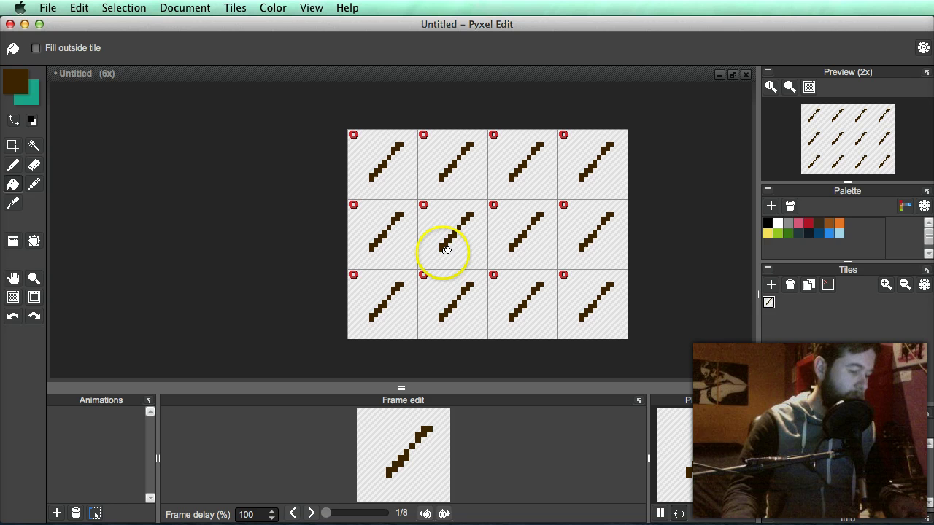
{"action": "left_click", "coordinate": [789, 233]}
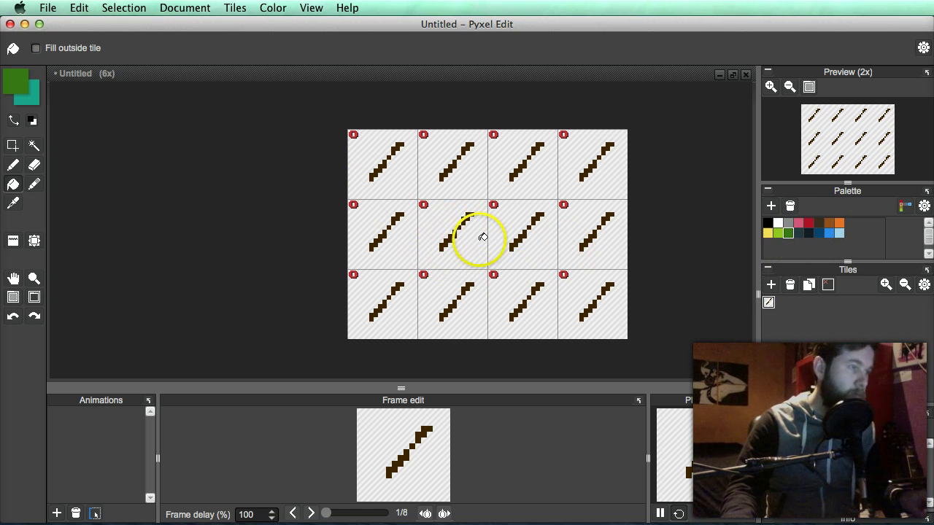
{"action": "key", "text": "super+z"}
{"action": "left_click", "coordinate": [447, 224]}
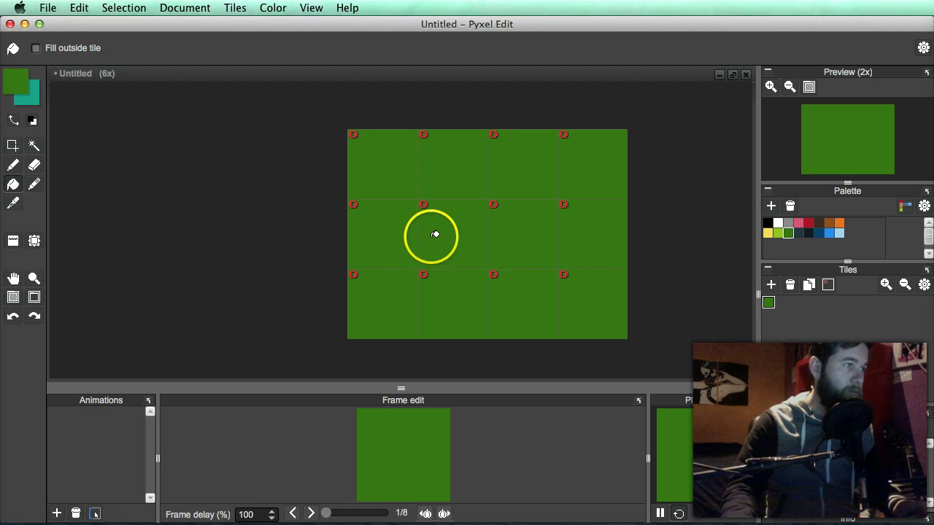
- Switch to the pencil and set the foreground color to the next lighter green shade, ff59a61c, keeping the color picker open beside the drawing area
{"action": "scroll", "coordinate": [435, 234], "scroll_direction": "up", "scroll_amount": 1}
{"action": "scroll", "coordinate": [434, 234], "scroll_direction": "up", "scroll_amount": 1}
{"action": "scroll", "coordinate": [490, 237], "scroll_direction": "down", "scroll_amount": 1}
{"action": "left_click_drag", "start_coordinate": [489, 238], "coordinate": [467, 262]}
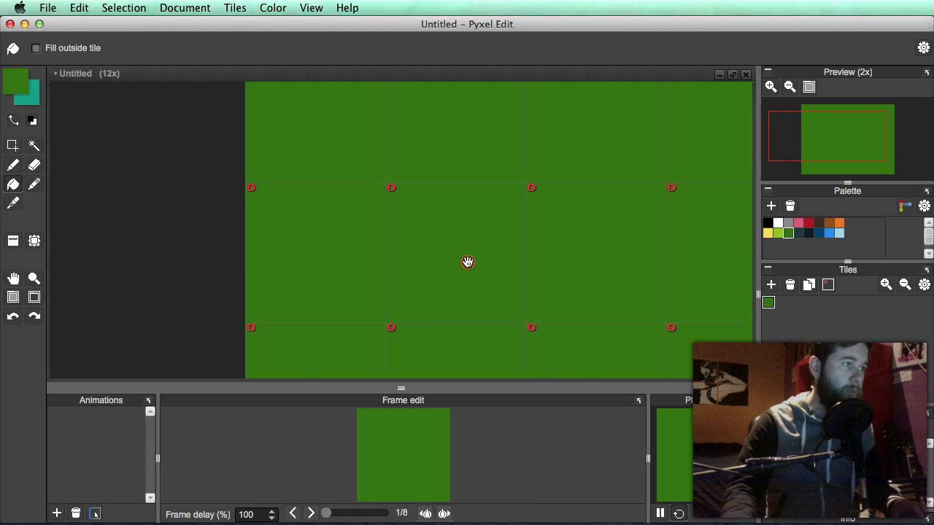
{"action": "scroll", "coordinate": [468, 262], "scroll_direction": "up", "scroll_amount": 1}
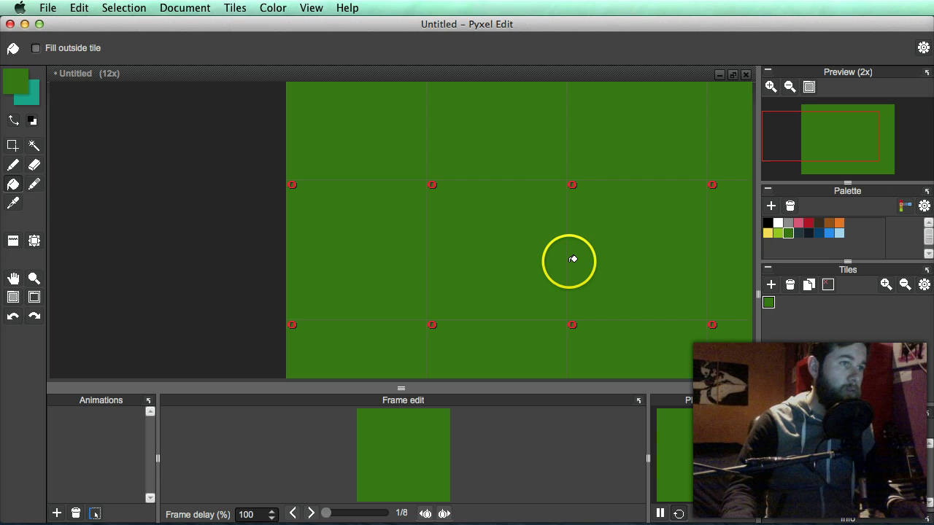
{"action": "left_click_drag", "start_coordinate": [521, 254], "coordinate": [494, 256]}
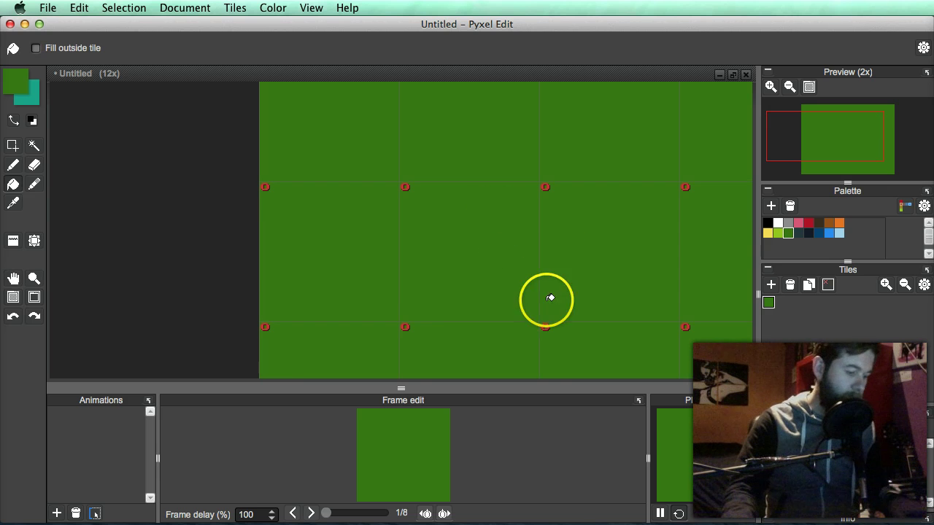
{"action": "key", "text": "b"}
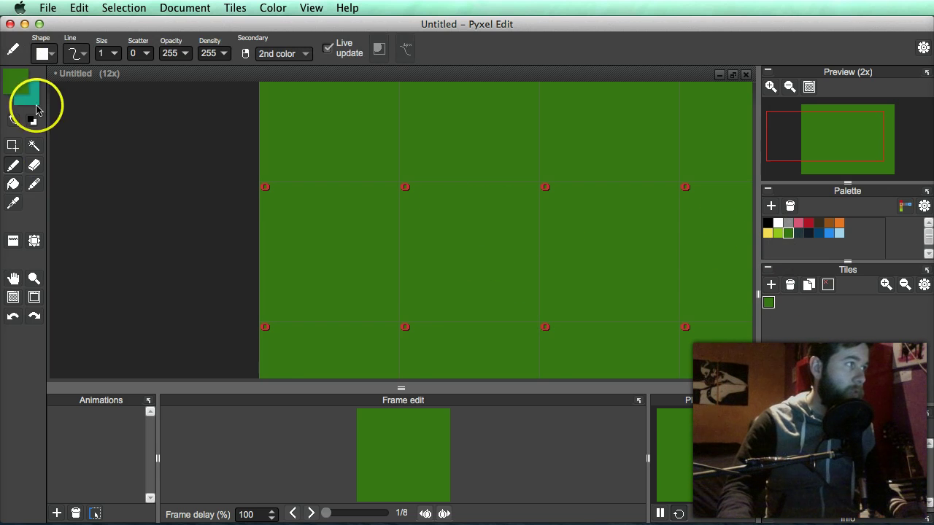
{"action": "left_click", "coordinate": [19, 83]}
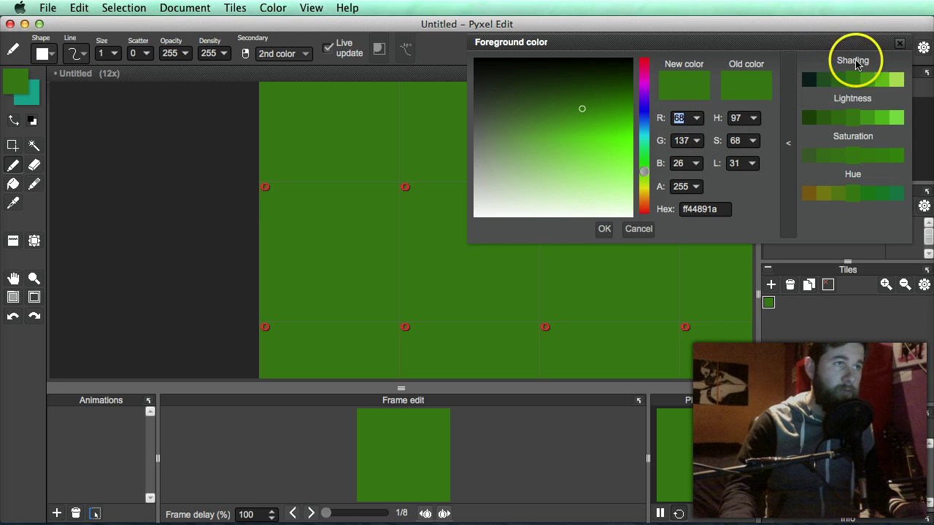
{"action": "left_click", "coordinate": [868, 83]}
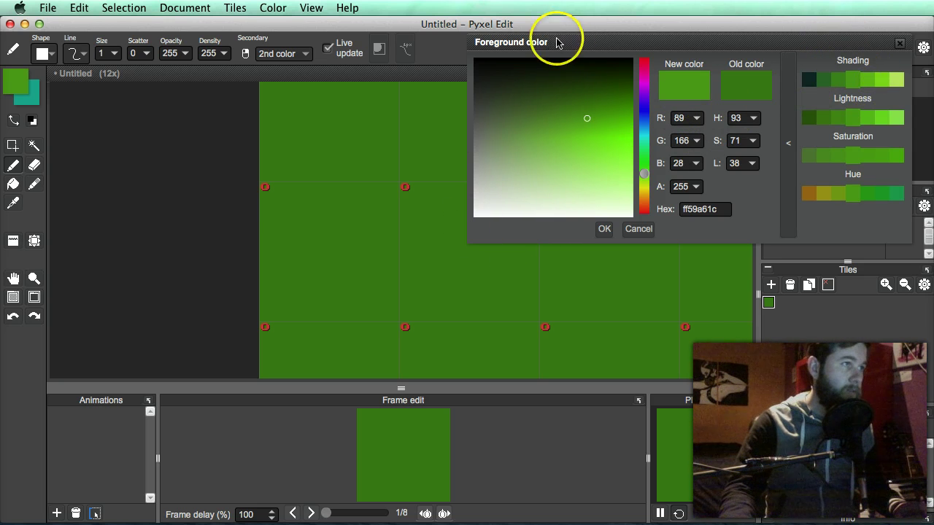
{"action": "mouse_move", "coordinate": [575, 46]}
{"action": "left_mouse_down"}
{"action": "mouse_move", "coordinate": [640, 49]}
{"action": "mouse_move", "coordinate": [526, 73]}
{"action": "mouse_move", "coordinate": [543, 73]}
{"action": "left_mouse_up"}
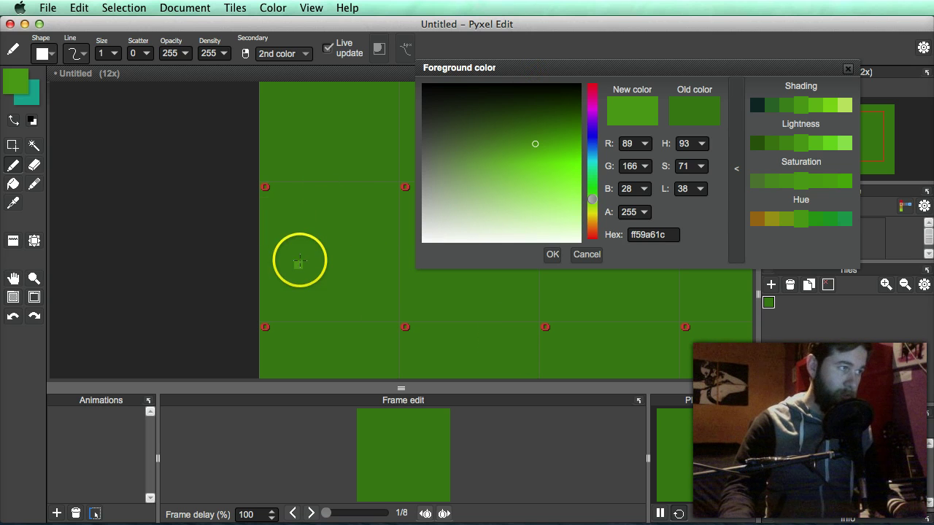
- Paint five irregular, slanted light green patches spread over the dark green tile
{"action": "left_click_drag", "start_coordinate": [289, 199], "coordinate": [279, 220]}
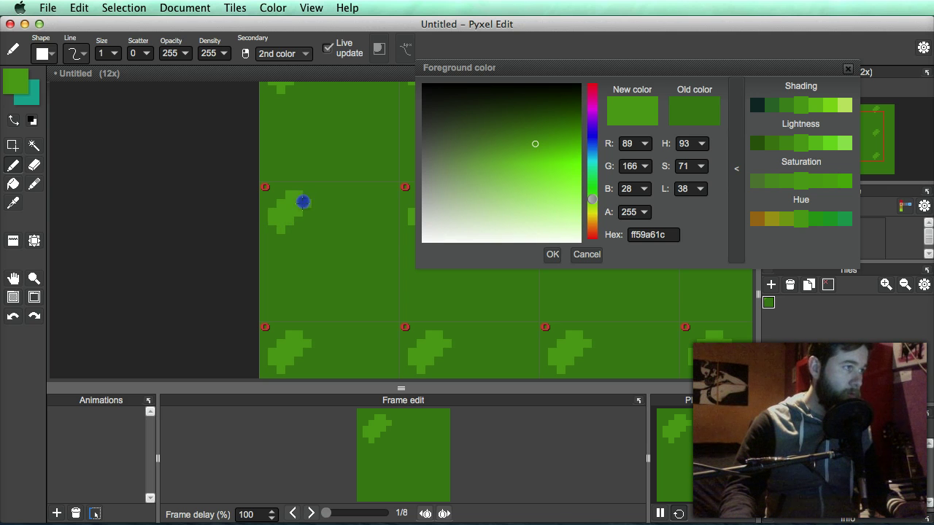
{"action": "left_click_drag", "start_coordinate": [344, 194], "coordinate": [334, 225]}
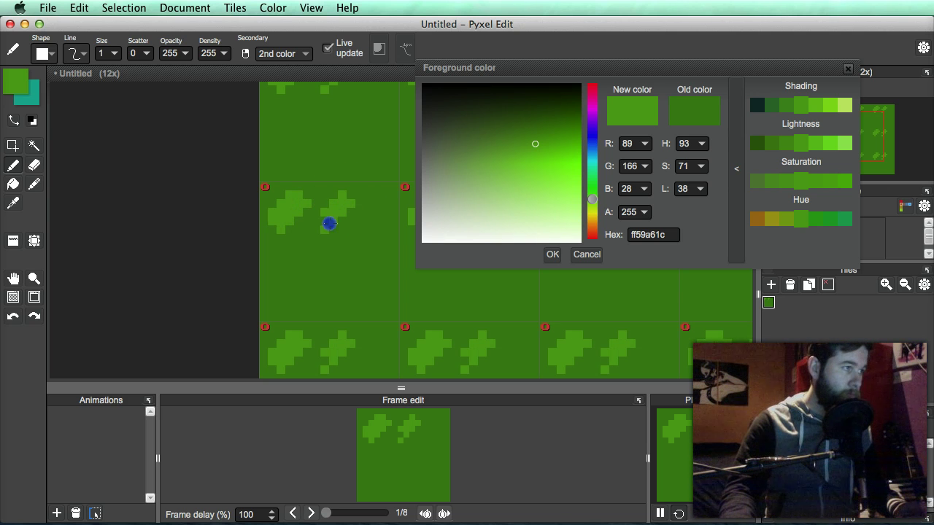
{"action": "left_click_drag", "start_coordinate": [284, 269], "coordinate": [292, 253]}
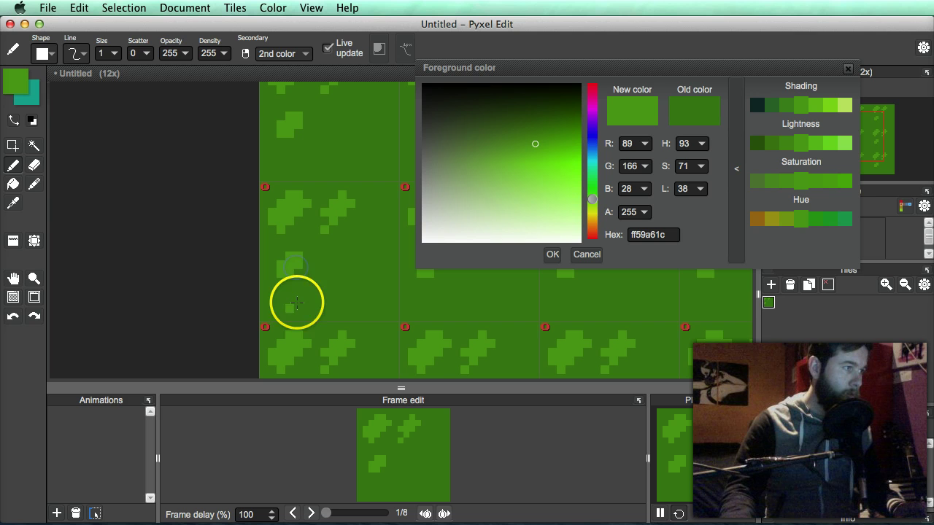
{"action": "left_click_drag", "start_coordinate": [297, 302], "coordinate": [283, 308]}
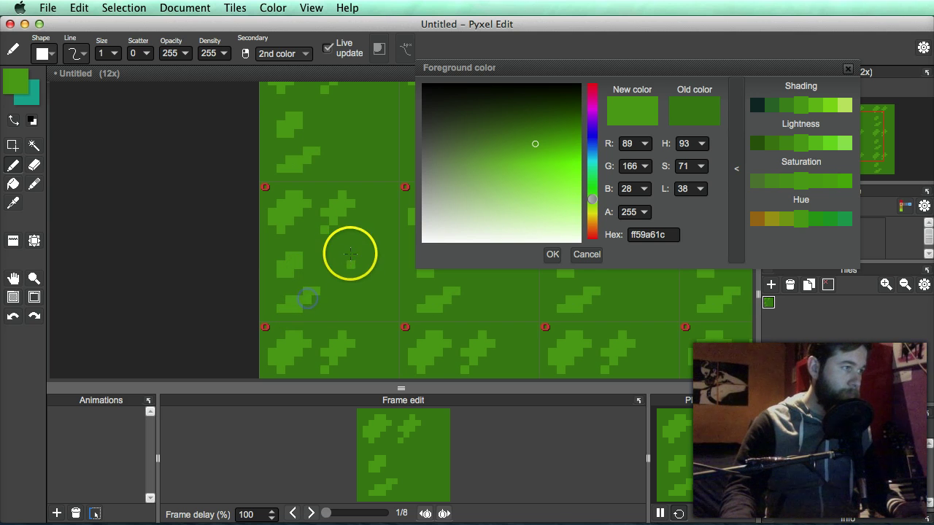
{"action": "left_click_drag", "start_coordinate": [350, 253], "coordinate": [345, 271]}
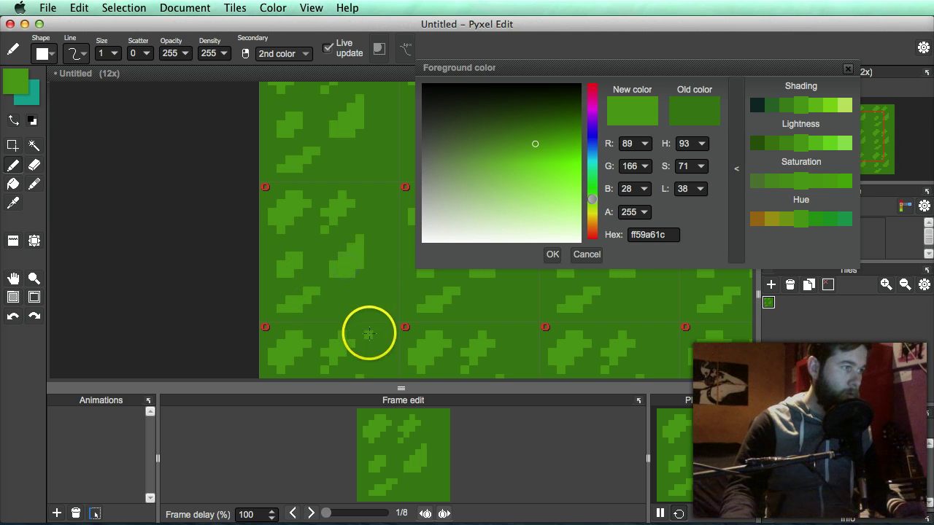
- Paint more light green patches across the tile's edges and corners so the grass pattern carries over into the neighboring tiles
{"action": "scroll", "coordinate": [379, 321], "scroll_direction": "up", "scroll_amount": 1}
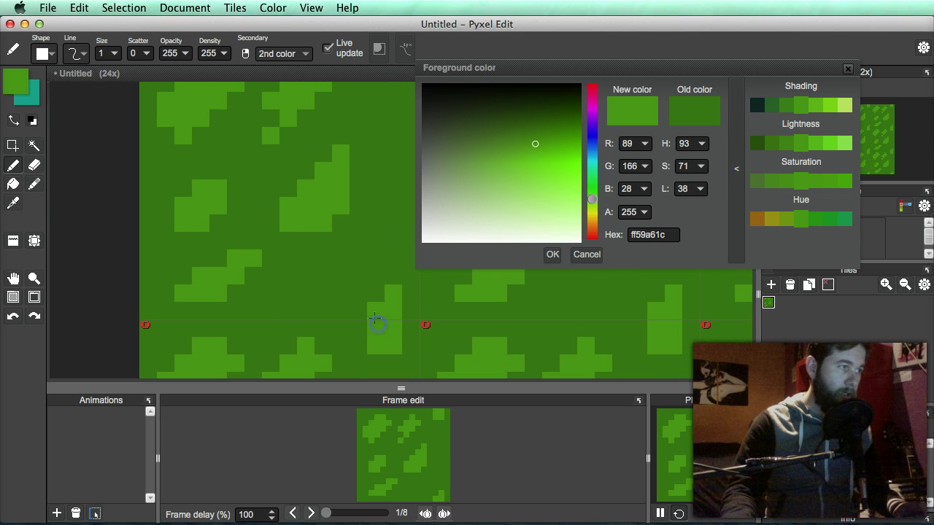
{"action": "mouse_move", "coordinate": [335, 292]}
{"action": "left_mouse_down"}
{"action": "mouse_move", "coordinate": [298, 300]}
{"action": "mouse_move", "coordinate": [338, 269]}
{"action": "mouse_move", "coordinate": [302, 273]}
{"action": "mouse_move", "coordinate": [328, 246]}
{"action": "mouse_move", "coordinate": [313, 246]}
{"action": "mouse_move", "coordinate": [315, 238]}
{"action": "left_mouse_up"}
{"action": "key", "text": "alt"}
{"action": "scroll", "coordinate": [361, 251], "scroll_direction": "down", "scroll_amount": 1}
{"action": "key", "text": "space"}
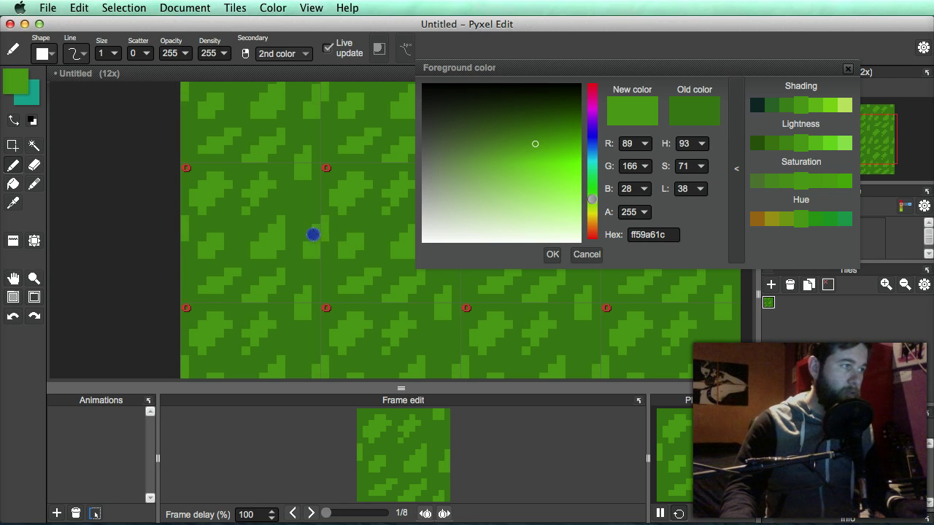
{"action": "key", "text": "space"}
{"action": "left_click_drag", "start_coordinate": [316, 191], "coordinate": [327, 228]}
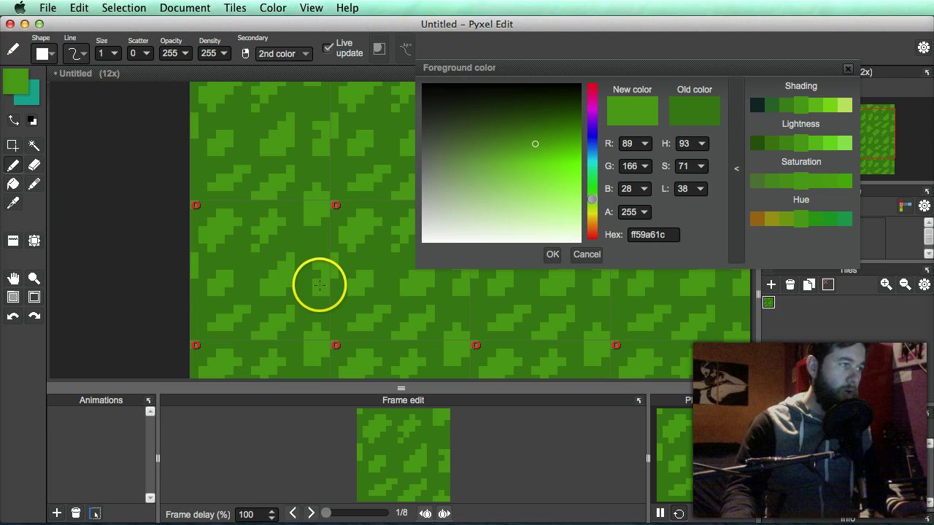
{"action": "scroll", "coordinate": [348, 285], "scroll_direction": "down", "scroll_amount": 4}
{"action": "scroll", "coordinate": [312, 269], "scroll_direction": "up", "scroll_amount": 2}
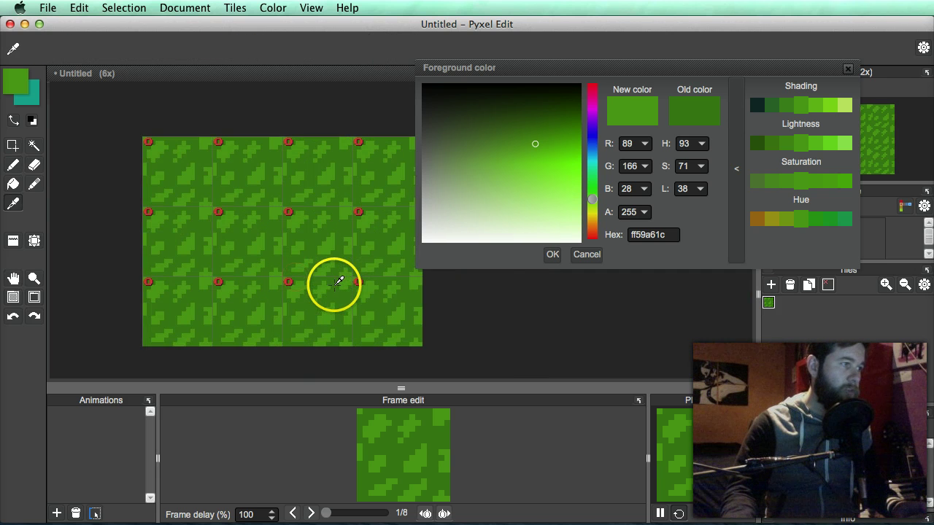
- Connect the light green patches near the tile's side edge with the pencil, and trim them with the sampled dark green ff44891a
{"action": "scroll", "coordinate": [314, 222], "scroll_direction": "up", "scroll_amount": 2}
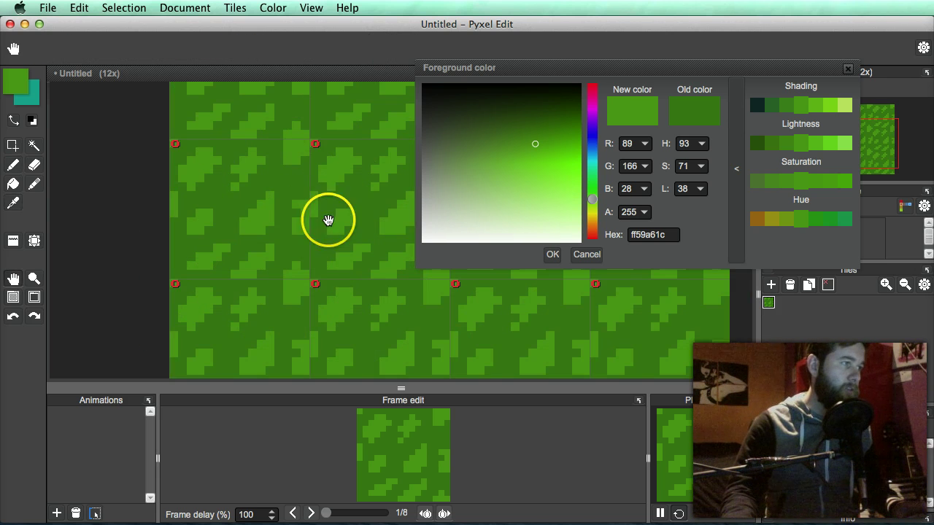
{"action": "scroll", "coordinate": [339, 213], "scroll_direction": "up", "scroll_amount": 1}
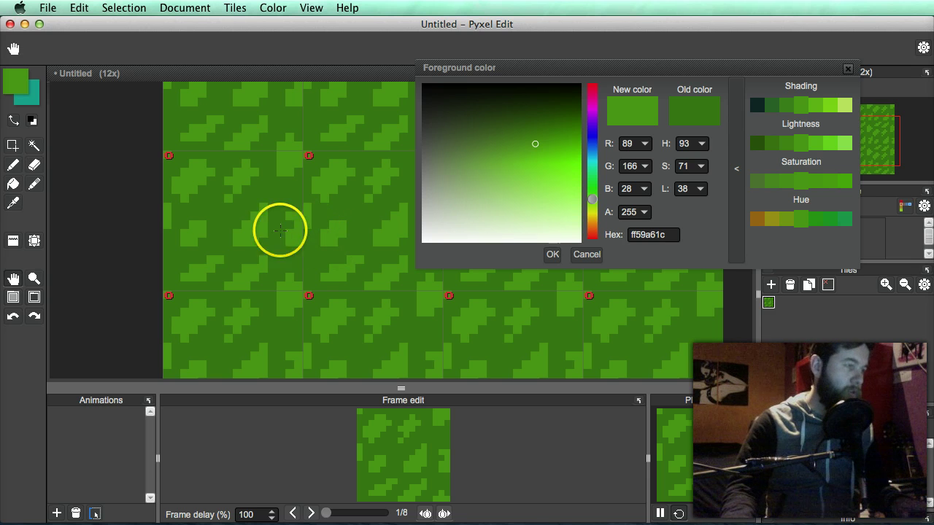
{"action": "key", "text": "b"}
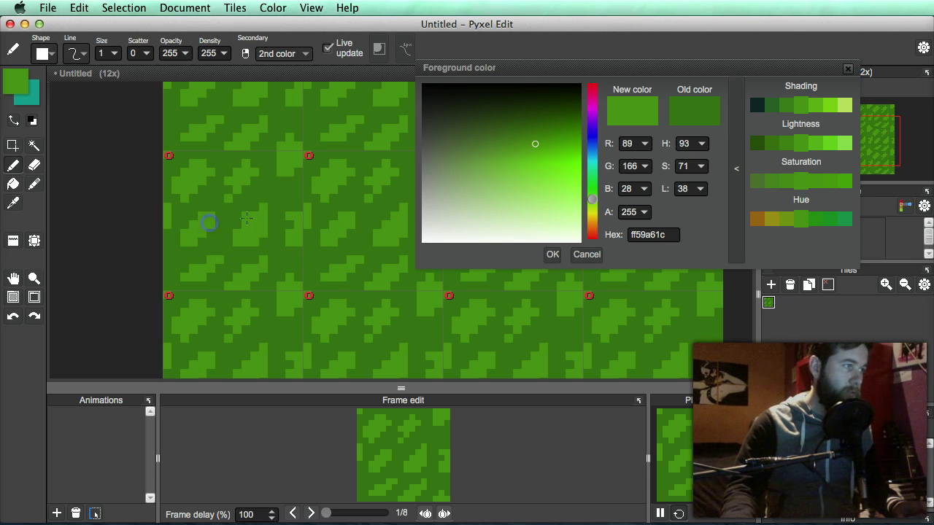
{"action": "left_click_drag", "start_coordinate": [277, 208], "coordinate": [278, 224]}
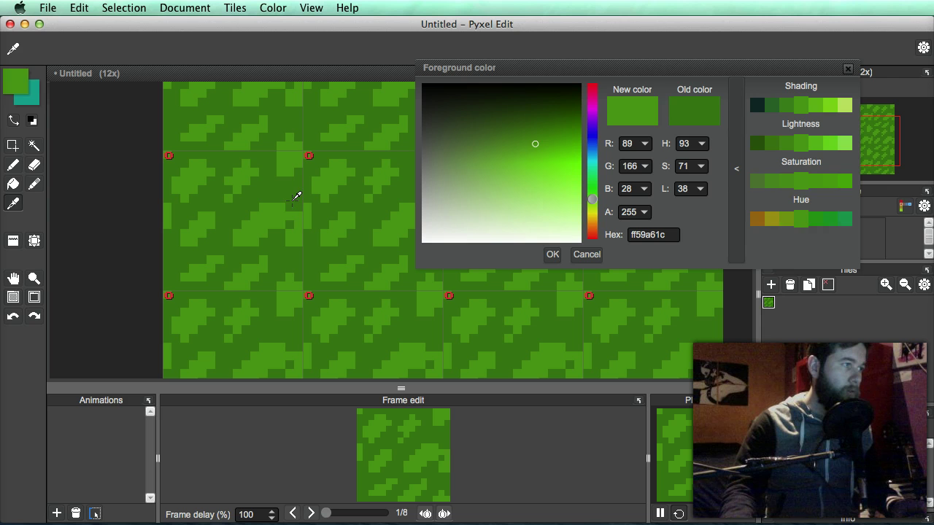
{"action": "left_click", "coordinate": [295, 213], "text": "alt"}
{"action": "left_click", "coordinate": [311, 212]}
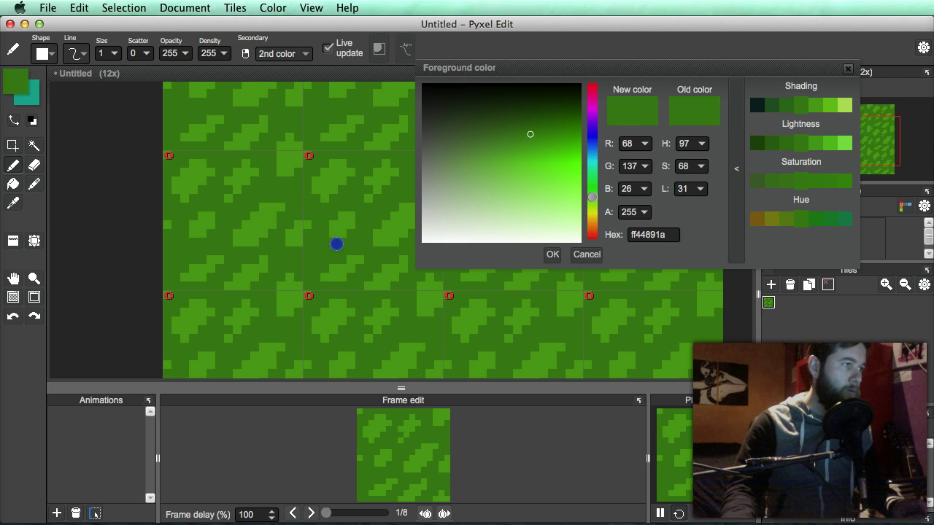
- Resample light green ff59a61c and enlarge the patches at the tile's side edge and corner, undoing one pen stroke
{"action": "left_click", "coordinate": [308, 219], "text": "alt"}
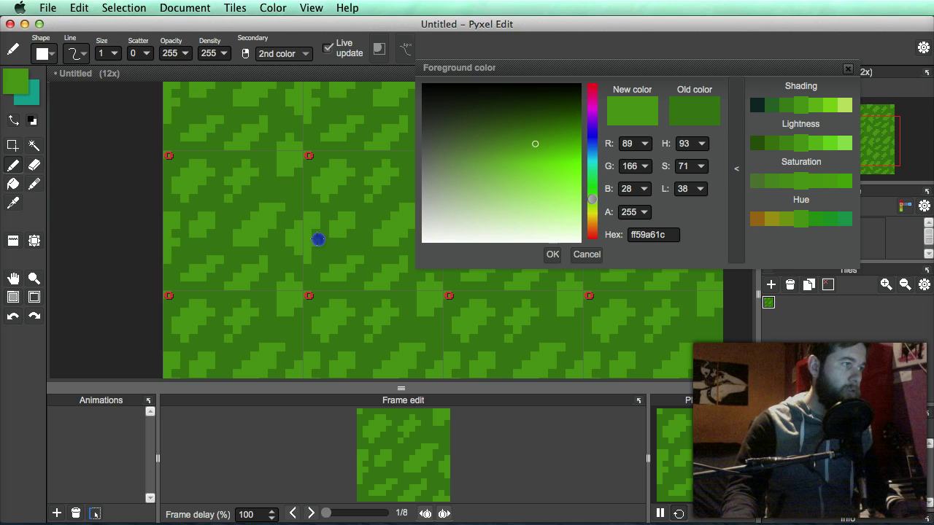
{"action": "key", "text": "super+z"}
{"action": "key", "text": "alt"}
{"action": "scroll", "coordinate": [373, 260], "scroll_direction": "down", "scroll_amount": 2}
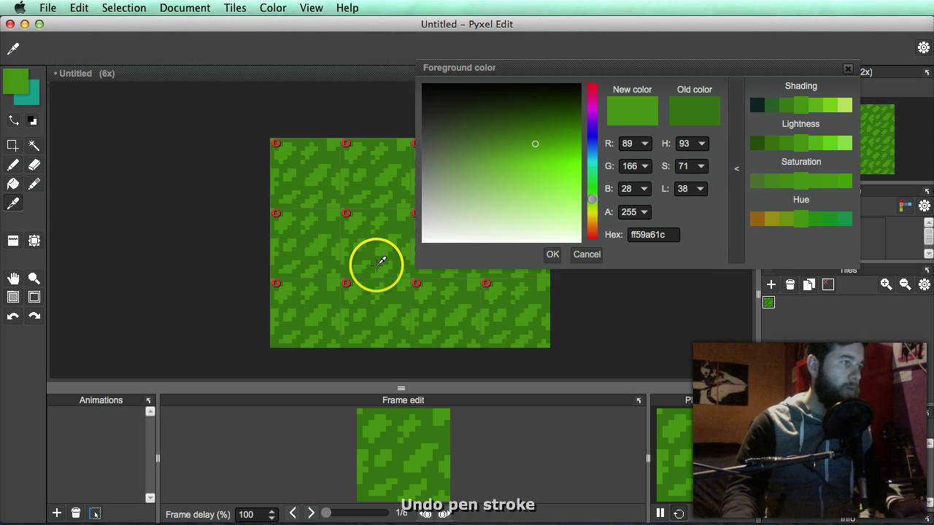
{"action": "left_click_drag", "start_coordinate": [373, 265], "coordinate": [272, 292]}
{"action": "scroll", "coordinate": [228, 267], "scroll_direction": "up", "scroll_amount": 2}
{"action": "key", "text": "space"}
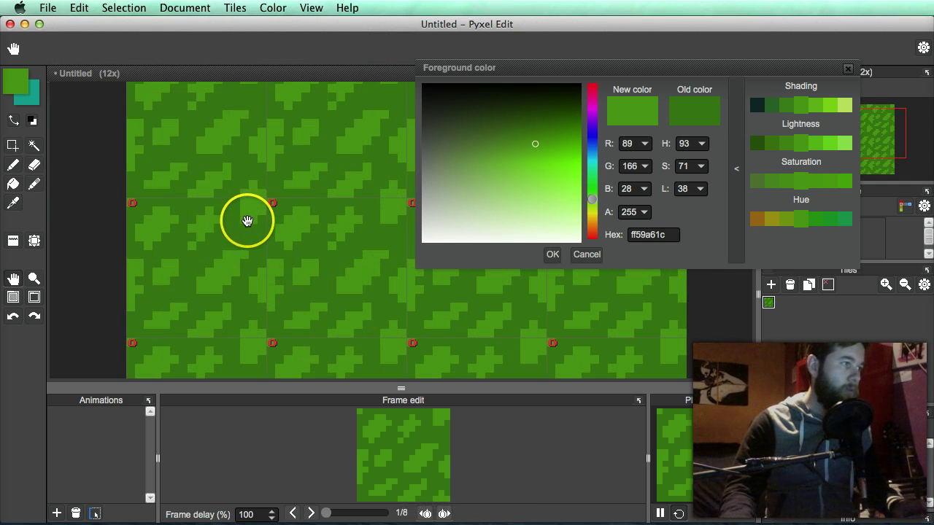
{"action": "left_click", "coordinate": [239, 231]}
{"action": "left_click_drag", "start_coordinate": [239, 231], "coordinate": [256, 218]}
- Move the color picker clear of the preview and set the foreground color to the next lighter shade, ff6fc11d
{"action": "key", "text": "alt"}
{"action": "scroll", "coordinate": [340, 245], "scroll_direction": "down", "scroll_amount": 2}
{"action": "key", "text": "space"}
{"action": "mouse_move", "coordinate": [351, 266]}
{"action": "left_mouse_down"}
{"action": "mouse_move", "coordinate": [270, 260]}
{"action": "mouse_move", "coordinate": [279, 262]}
{"action": "left_mouse_up"}
{"action": "left_click_drag", "start_coordinate": [555, 70], "coordinate": [399, 48]}
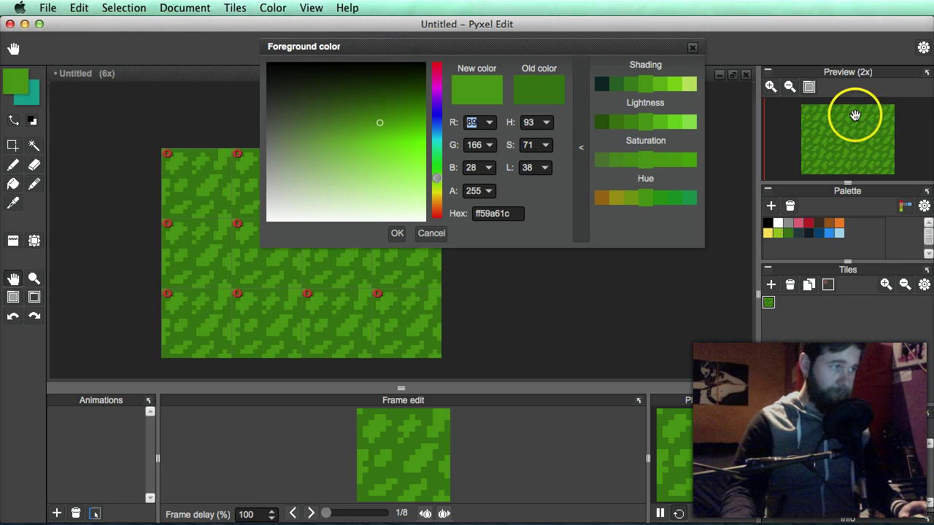
{"action": "left_click", "coordinate": [660, 85]}
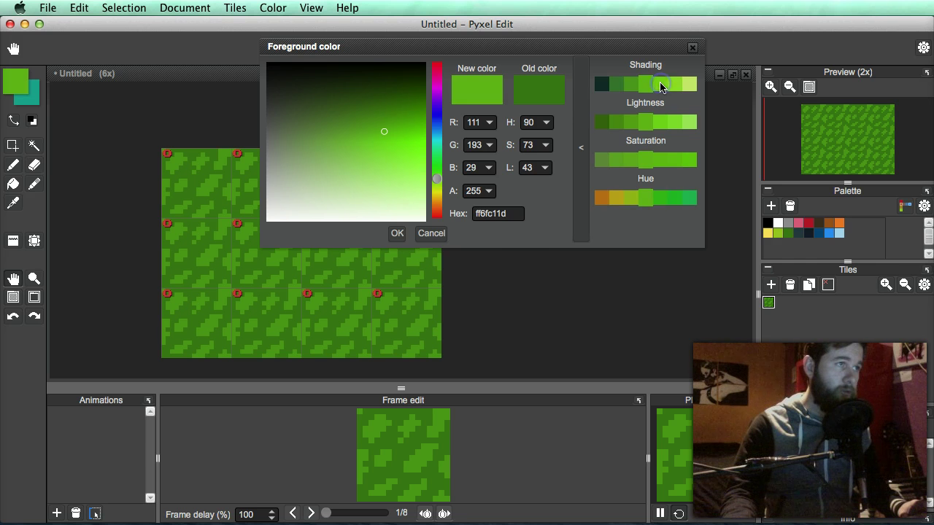
{"action": "left_click", "coordinate": [398, 234]}
- Paint brighter green highlights with the pencil on the upper parts of all the light green patches, including those crossing the tile edges
{"action": "scroll", "coordinate": [327, 224], "scroll_direction": "up", "scroll_amount": 2}
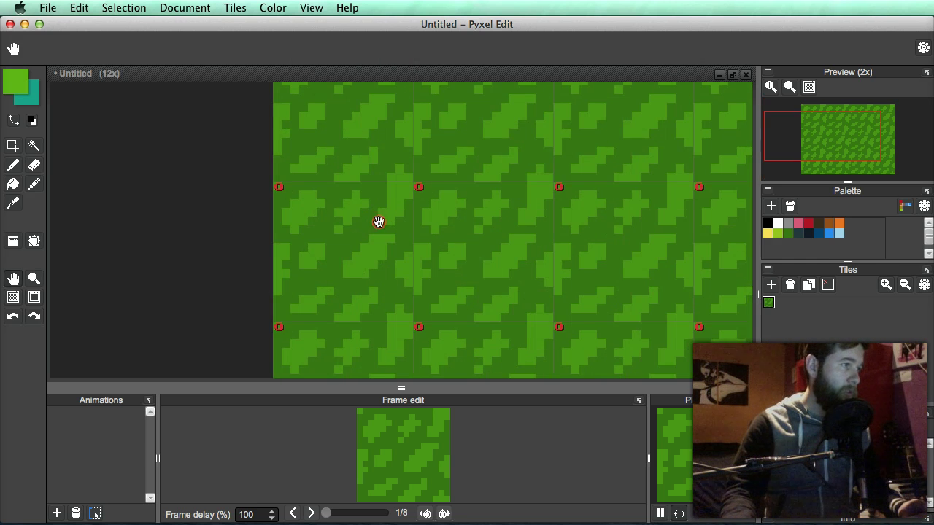
{"action": "key", "text": "b"}
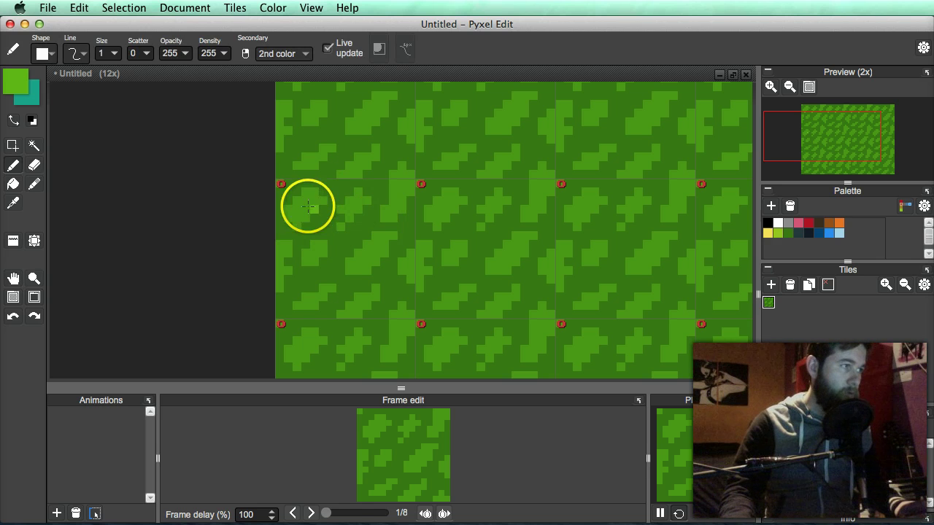
{"action": "mouse_move", "coordinate": [309, 194]}
{"action": "left_mouse_down"}
{"action": "mouse_move", "coordinate": [311, 208]}
{"action": "mouse_move", "coordinate": [355, 194]}
{"action": "mouse_move", "coordinate": [354, 216]}
{"action": "left_mouse_up"}
{"action": "left_click_drag", "start_coordinate": [405, 172], "coordinate": [403, 206]}
{"action": "mouse_move", "coordinate": [375, 237]}
{"action": "left_mouse_down"}
{"action": "mouse_move", "coordinate": [371, 265]}
{"action": "mouse_move", "coordinate": [323, 248]}
{"action": "mouse_move", "coordinate": [322, 257]}
{"action": "left_mouse_up"}
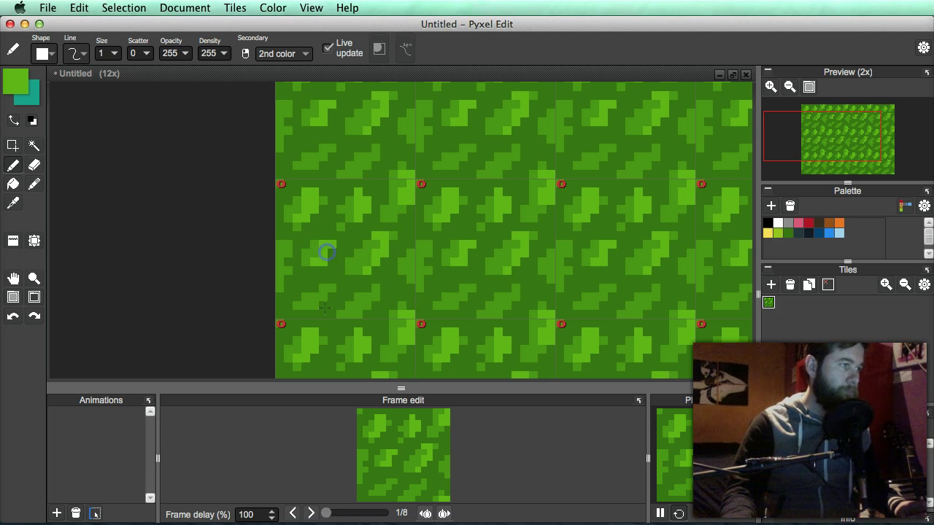
{"action": "mouse_move", "coordinate": [326, 307]}
{"action": "left_mouse_down"}
{"action": "mouse_move", "coordinate": [323, 294]}
{"action": "mouse_move", "coordinate": [340, 286]}
{"action": "mouse_move", "coordinate": [367, 303]}
{"action": "left_mouse_up"}
{"action": "left_click_drag", "start_coordinate": [425, 248], "coordinate": [413, 273]}
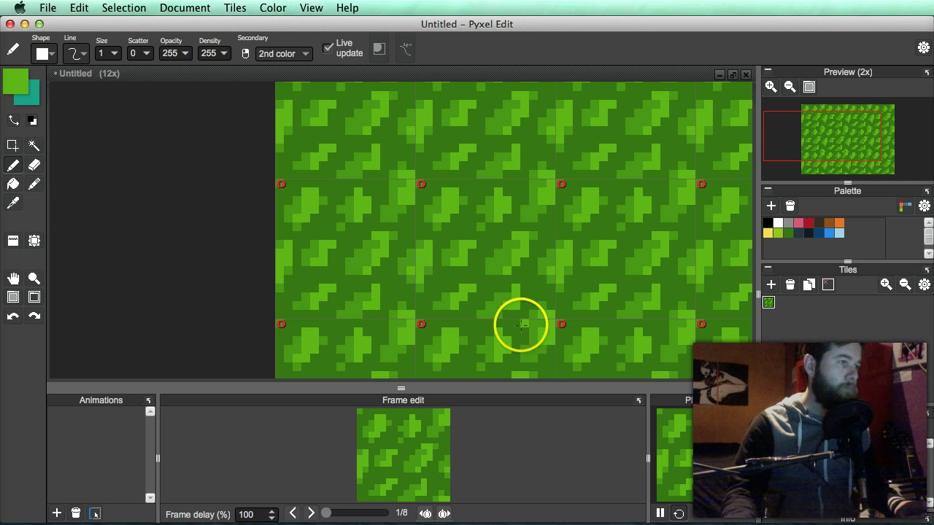
{"action": "left_click_drag", "start_coordinate": [523, 259], "coordinate": [500, 261]}
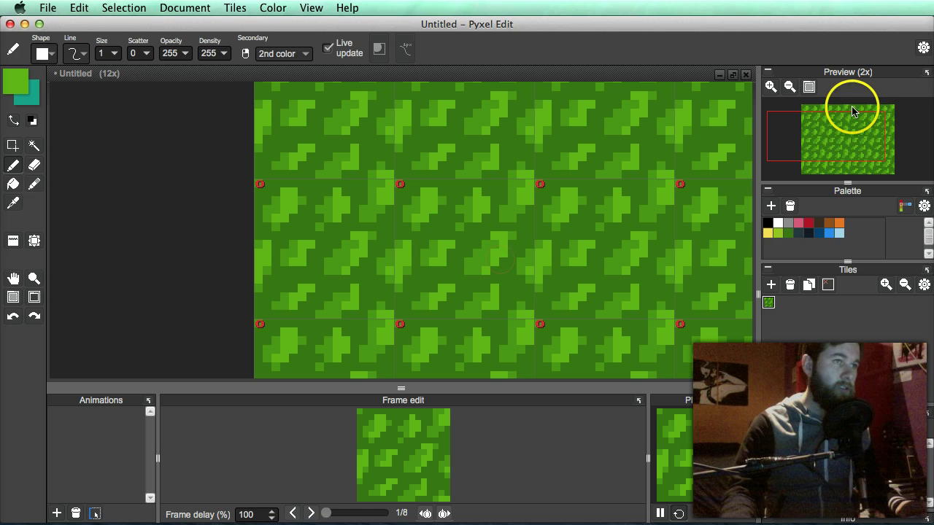
- Set the foreground color to the next lighter green shade, ff86d91d
{"action": "left_click", "coordinate": [27, 90]}
{"action": "left_click", "coordinate": [657, 84]}
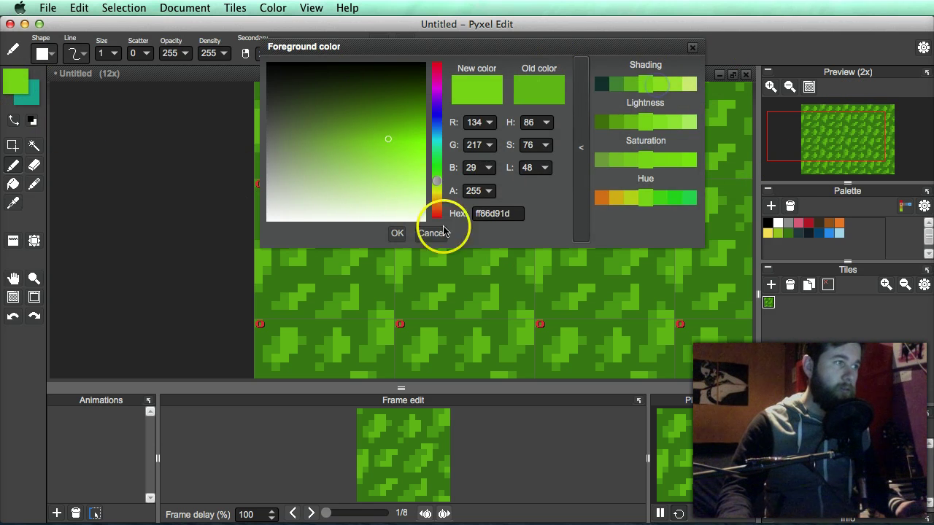
{"action": "left_click", "coordinate": [397, 233]}
- Add small clusters of the brightest green pixels to the tips of the grass patches throughout the tile
{"action": "left_click", "coordinate": [339, 197]}
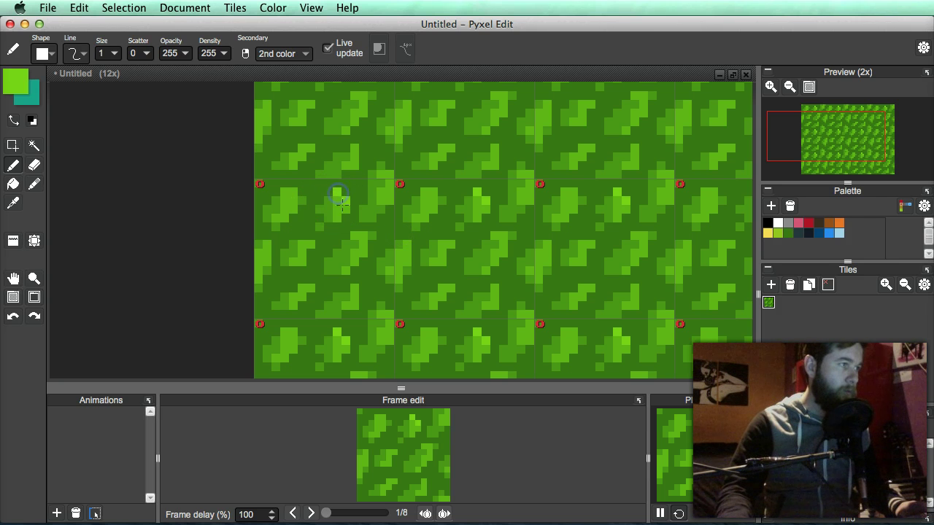
{"action": "left_click", "coordinate": [302, 202]}
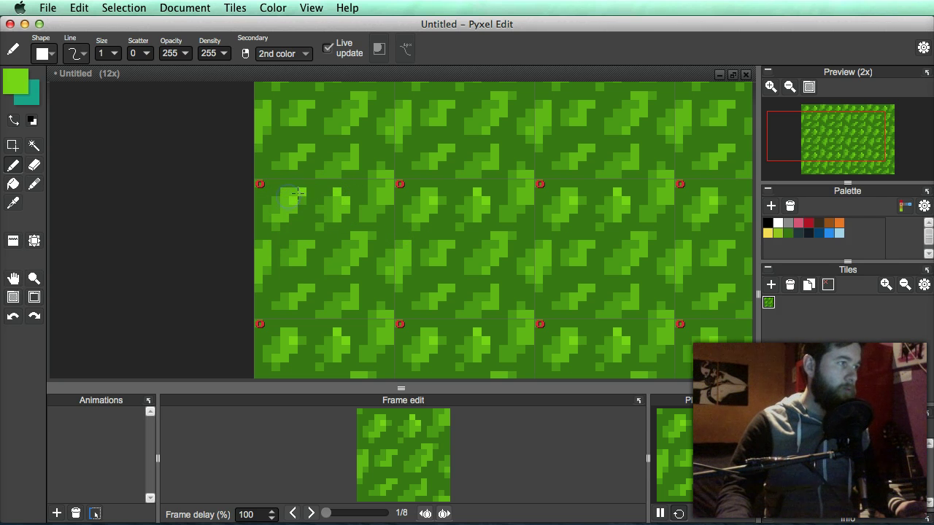
{"action": "left_click", "coordinate": [285, 196]}
{"action": "left_click", "coordinate": [267, 251]}
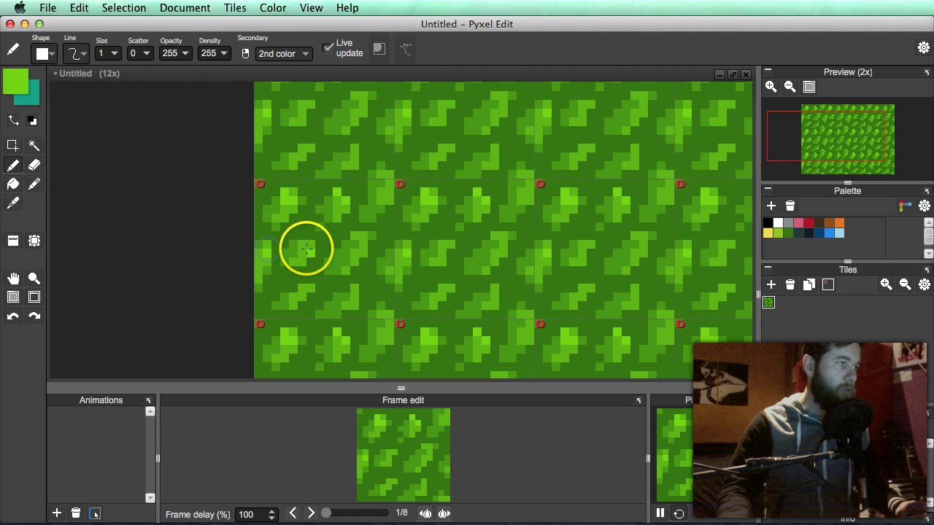
{"action": "left_click_drag", "start_coordinate": [308, 246], "coordinate": [298, 262]}
{"action": "left_click", "coordinate": [413, 251]}
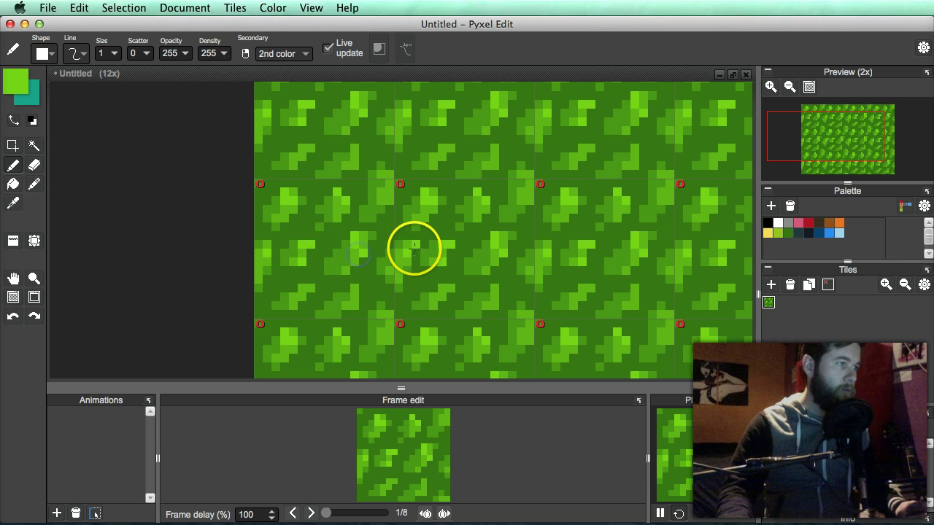
{"action": "left_click", "coordinate": [348, 288]}
{"action": "left_click", "coordinate": [313, 295]}
{"action": "left_click", "coordinate": [364, 268]}
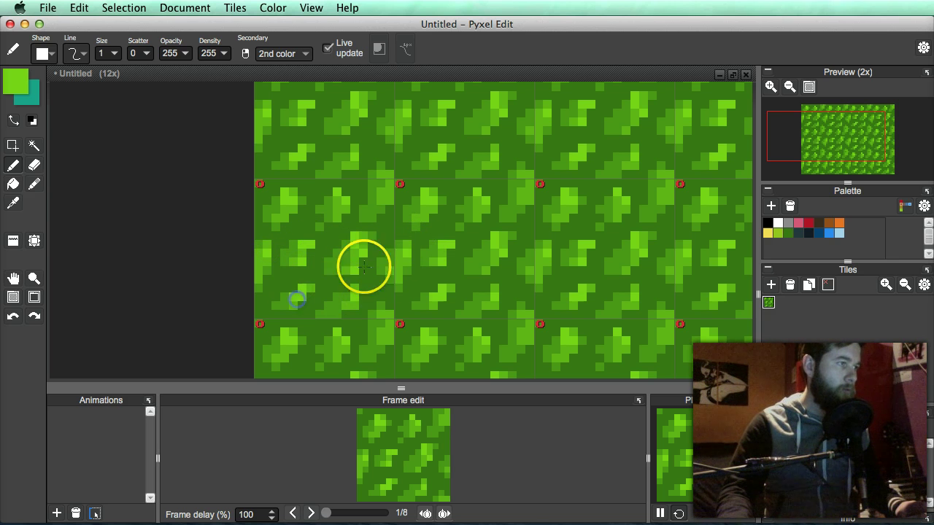
{"action": "left_click", "coordinate": [398, 266]}
{"action": "left_click", "coordinate": [795, 143]}
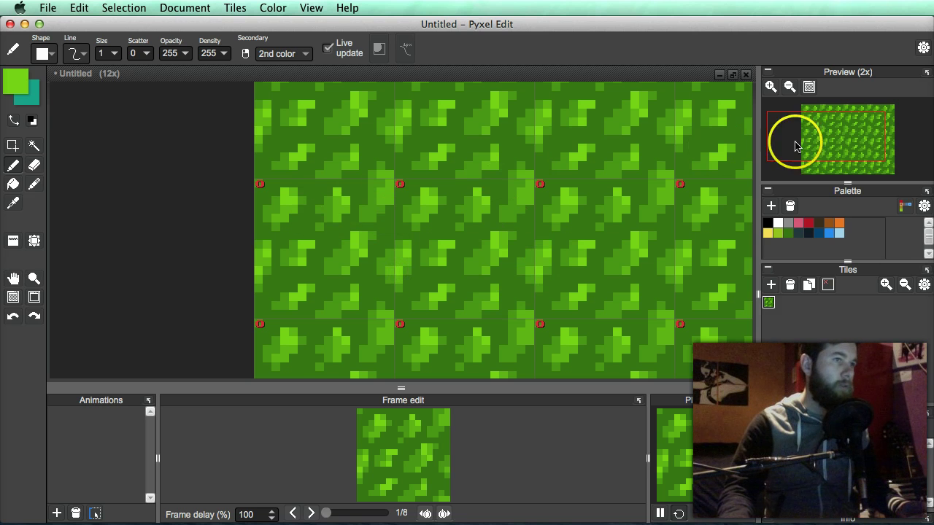
- Sample the dark green background and set the foreground color to the next darker shade, ff38771f
{"action": "key", "text": "i"}
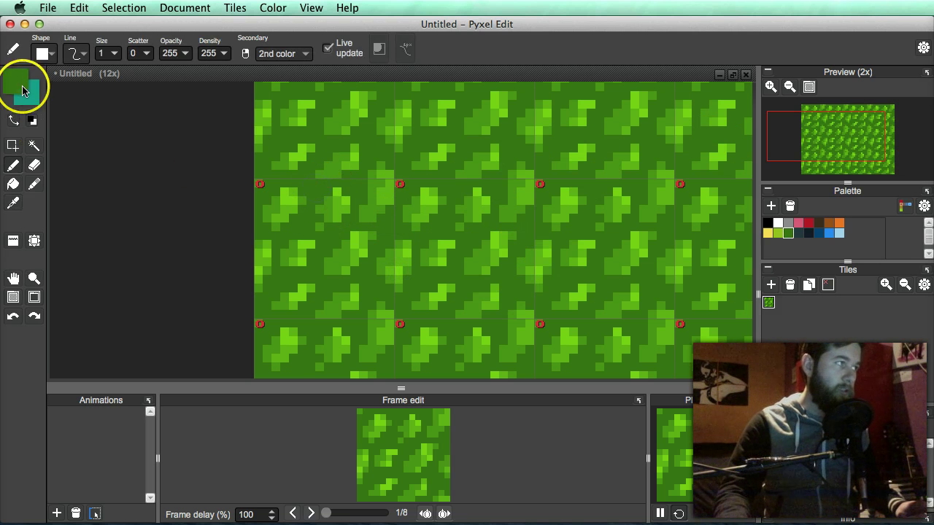
{"action": "left_click", "coordinate": [22, 81]}
{"action": "left_click", "coordinate": [636, 84]}
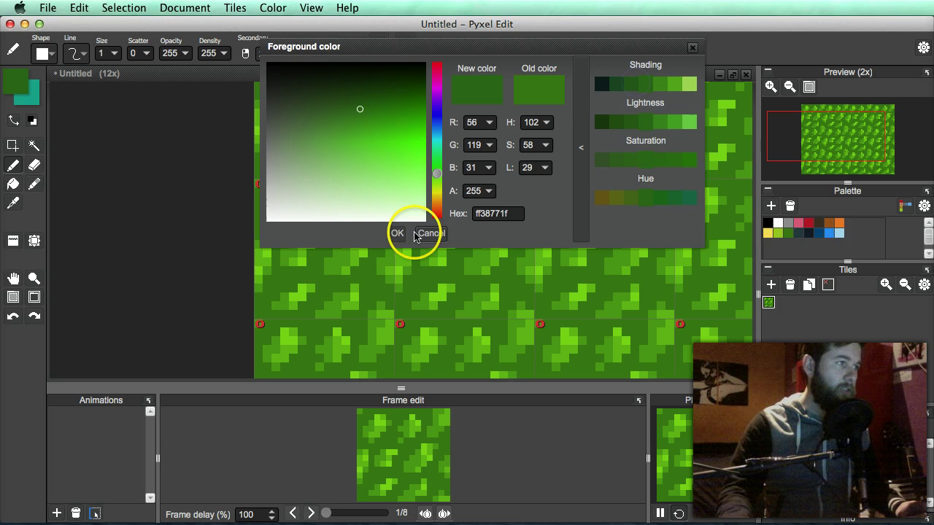
{"action": "left_click", "coordinate": [397, 233]}
- Paint darker green shadows in the gaps below and between the grass patches, carrying them along the tile's lower edge
{"action": "left_click", "coordinate": [292, 230]}
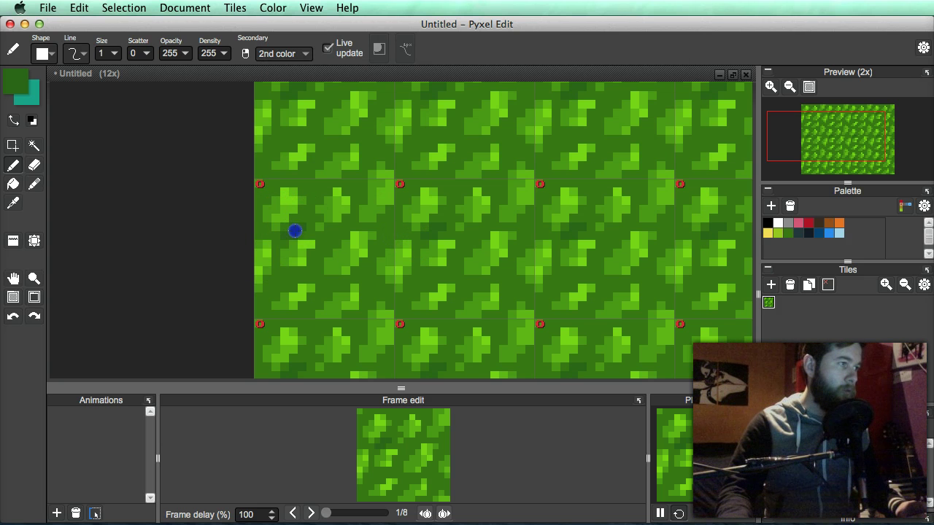
{"action": "left_click", "coordinate": [327, 245]}
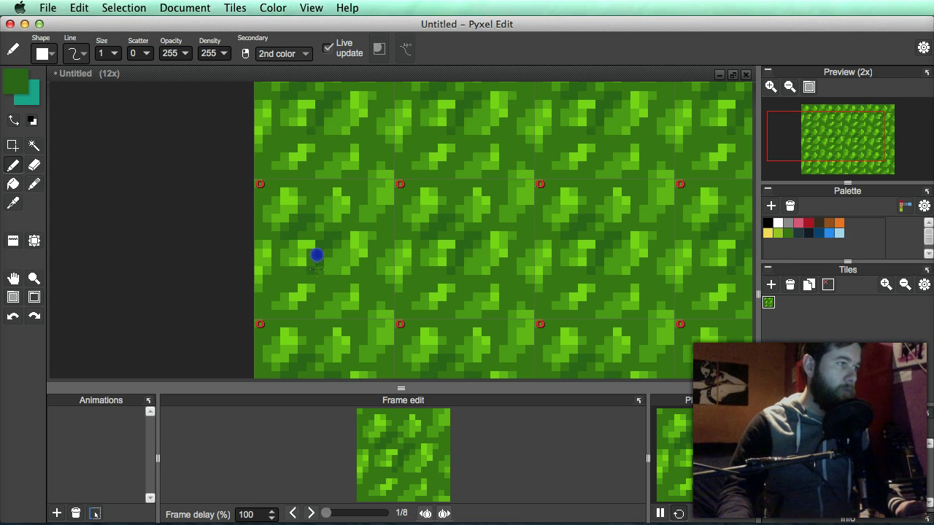
{"action": "left_click", "coordinate": [320, 275]}
{"action": "left_click", "coordinate": [272, 290]}
{"action": "left_click", "coordinate": [294, 307]}
{"action": "left_click", "coordinate": [283, 325]}
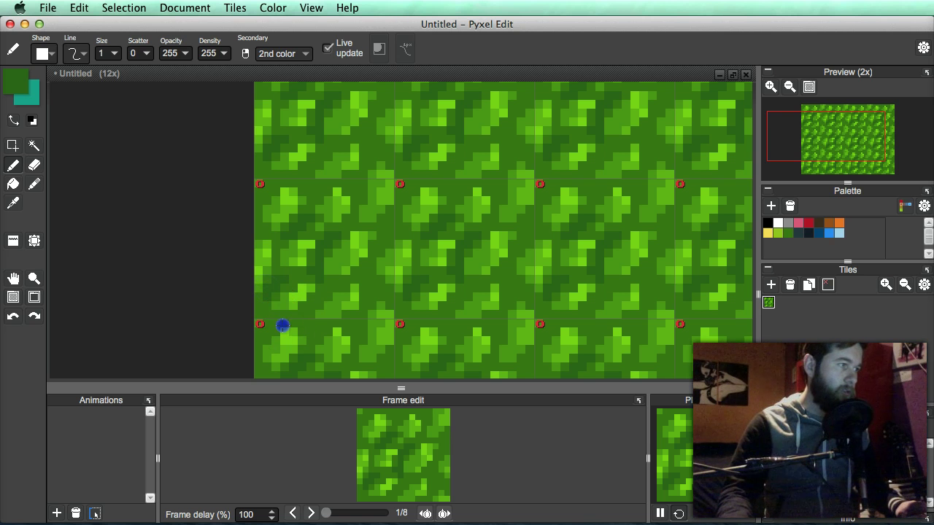
{"action": "mouse_move", "coordinate": [267, 327]}
{"action": "left_mouse_down"}
{"action": "mouse_move", "coordinate": [265, 306]}
{"action": "mouse_move", "coordinate": [267, 317]}
{"action": "left_mouse_up"}
{"action": "mouse_move", "coordinate": [293, 315]}
{"action": "left_mouse_down"}
{"action": "mouse_move", "coordinate": [316, 306]}
{"action": "mouse_move", "coordinate": [310, 332]}
{"action": "mouse_move", "coordinate": [363, 306]}
{"action": "left_mouse_up"}
{"action": "left_click_drag", "start_coordinate": [370, 282], "coordinate": [326, 294]}
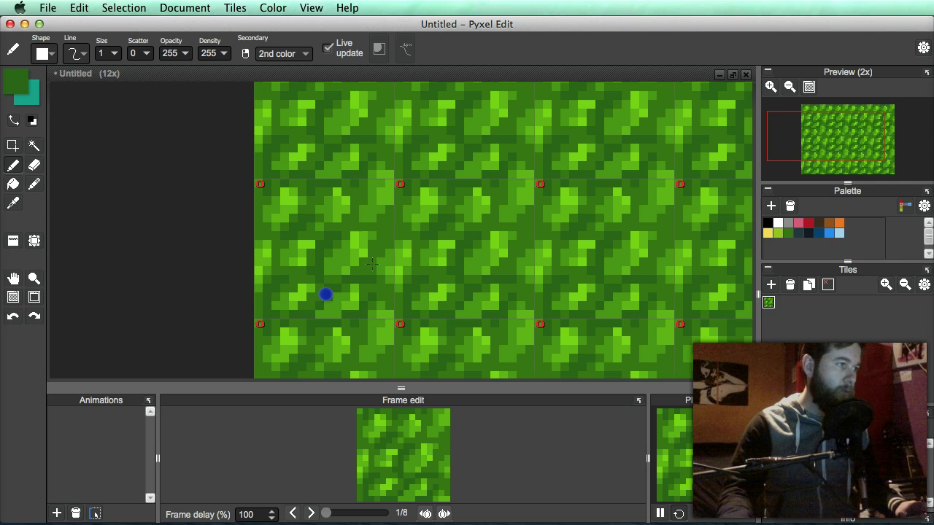
- Fill the remaining gaps around the tile's center and side-edge patches with darker green shadow pixels
{"action": "mouse_move", "coordinate": [384, 241]}
{"action": "left_mouse_down"}
{"action": "mouse_move", "coordinate": [396, 221]}
{"action": "mouse_move", "coordinate": [379, 237]}
{"action": "left_mouse_up"}
{"action": "left_click", "coordinate": [358, 205]}
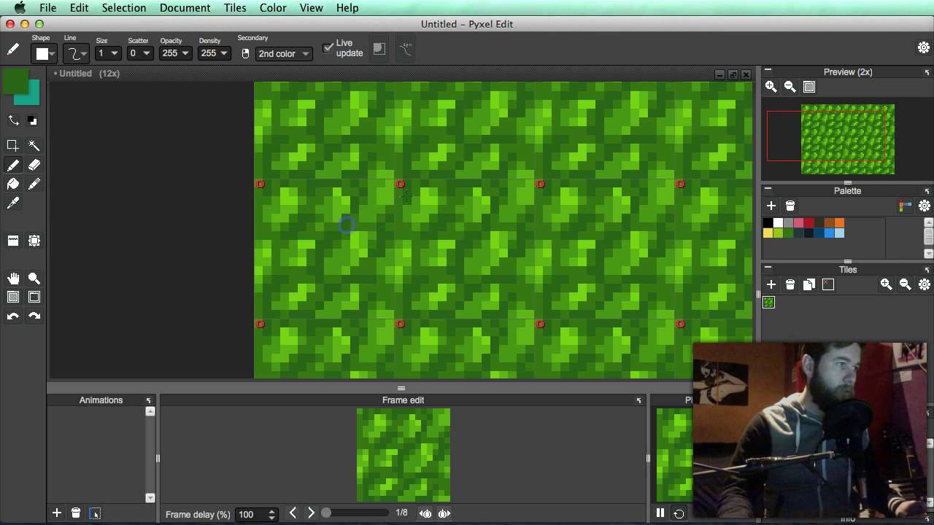
{"action": "left_click", "coordinate": [390, 224]}
{"action": "left_click", "coordinate": [394, 161]}
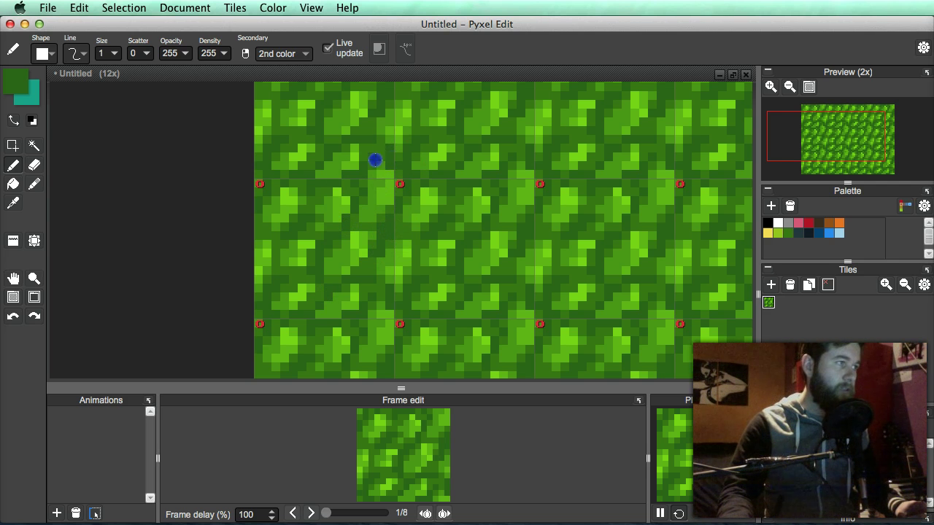
{"action": "left_click", "coordinate": [370, 288]}
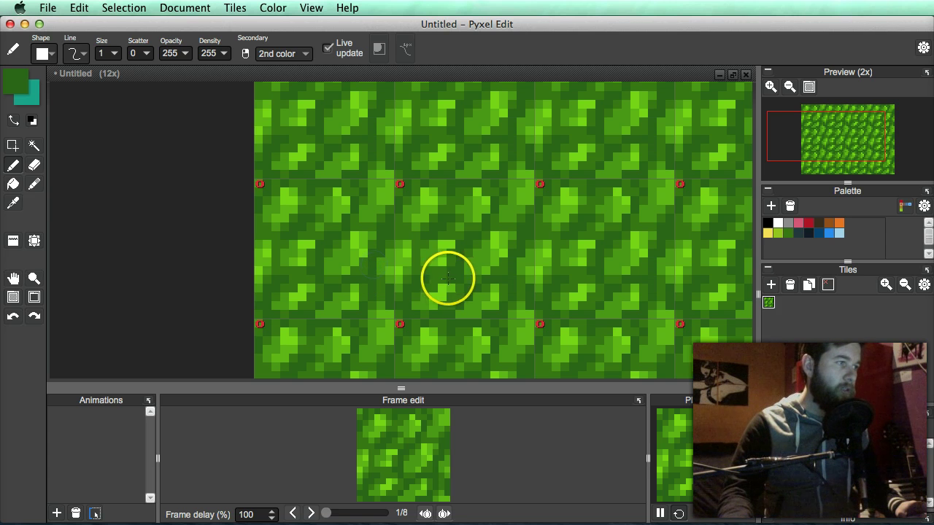
{"action": "left_click", "coordinate": [433, 275]}
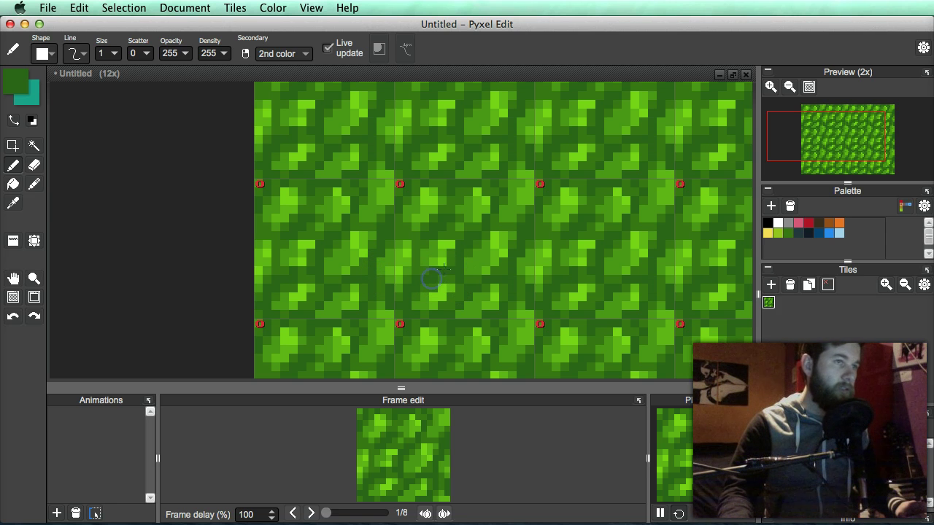
{"action": "left_click", "coordinate": [414, 243]}
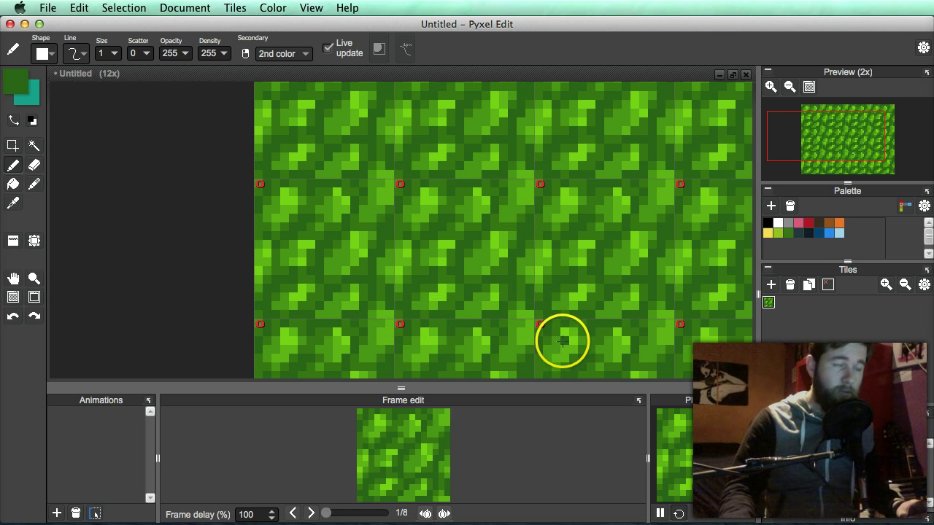
- Examine how the finished grass pattern repeats across the whole tiled canvas, both close up and from a distance
{"action": "key", "text": "alt"}
{"action": "scroll", "coordinate": [480, 252], "scroll_direction": "down", "scroll_amount": 2}
{"action": "left_click_drag", "start_coordinate": [505, 251], "coordinate": [453, 240]}
{"action": "scroll", "coordinate": [470, 240], "scroll_direction": "up", "scroll_amount": 2}
{"action": "scroll", "coordinate": [474, 240], "scroll_direction": "down", "scroll_amount": 2}
{"action": "scroll", "coordinate": [446, 213], "scroll_direction": "up", "scroll_amount": 2}
{"action": "scroll", "coordinate": [459, 215], "scroll_direction": "down", "scroll_amount": 2}
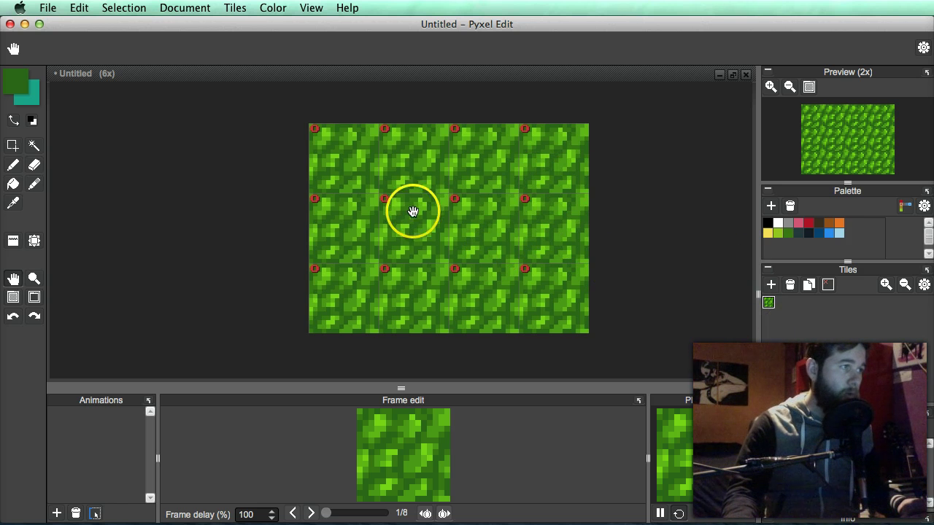
- Add a new blank tile to the tileset and place it over every cell of the canvas
{"action": "left_click", "coordinate": [770, 303]}
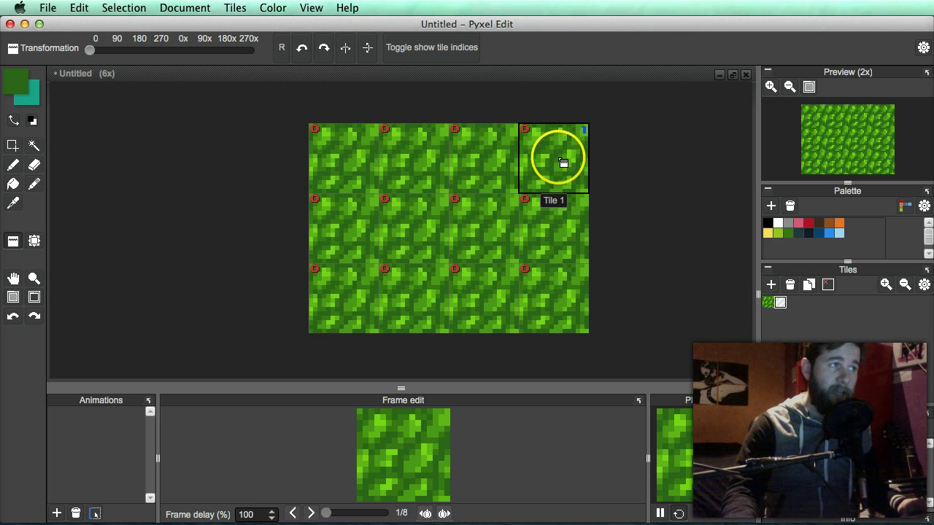
{"action": "mouse_move", "coordinate": [564, 164]}
{"action": "left_mouse_down"}
{"action": "mouse_move", "coordinate": [450, 155]}
{"action": "mouse_move", "coordinate": [333, 170]}
{"action": "mouse_move", "coordinate": [383, 239]}
{"action": "mouse_move", "coordinate": [542, 231]}
{"action": "mouse_move", "coordinate": [553, 292]}
{"action": "mouse_move", "coordinate": [310, 290]}
{"action": "left_mouse_up"}
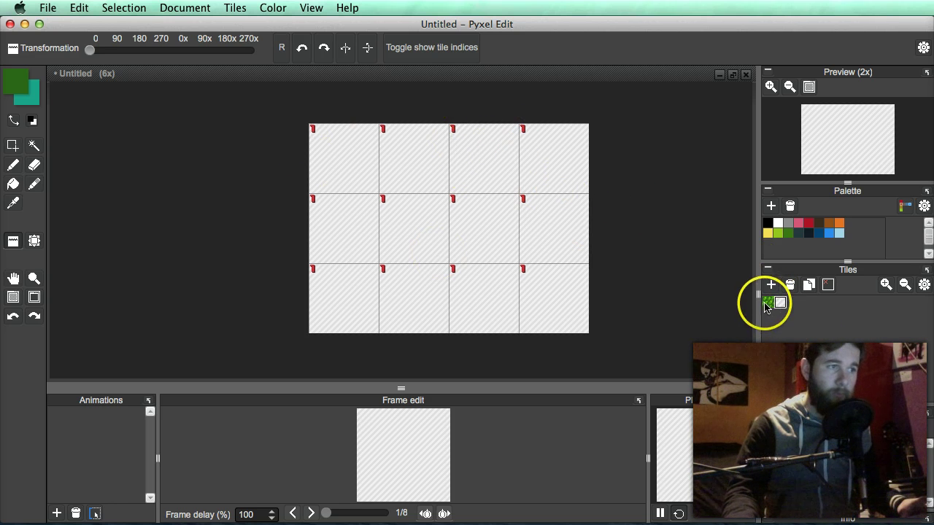
- Place the grass tile back into every cell of the canvas, covering the blank tiles
{"action": "left_click_drag", "start_coordinate": [722, 298], "coordinate": [566, 171]}
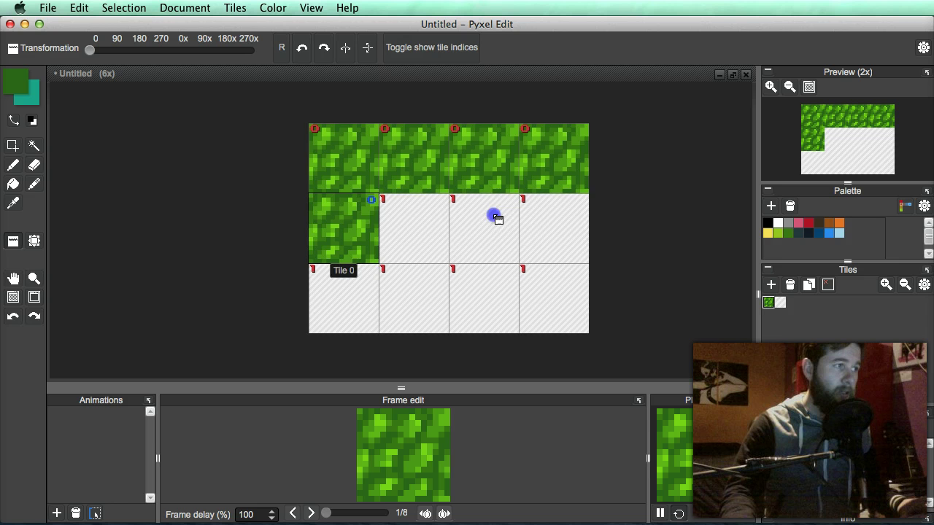
{"action": "left_click_drag", "start_coordinate": [499, 220], "coordinate": [319, 307]}
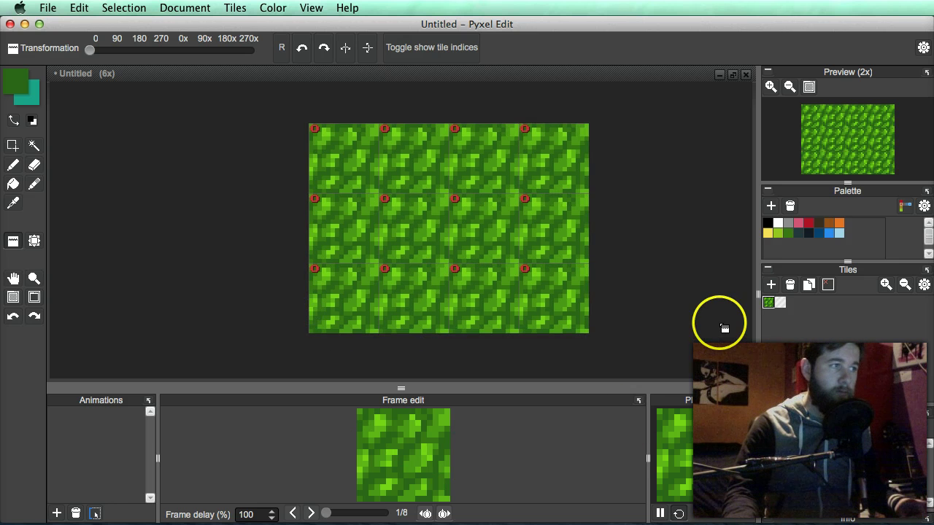
{"action": "key", "text": "super+z"}
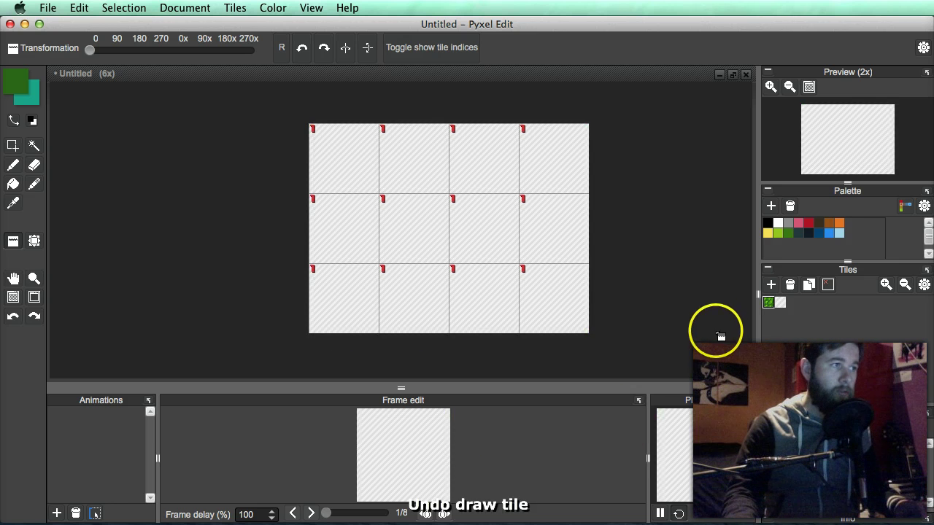
{"action": "left_click", "coordinate": [774, 303]}
{"action": "left_click", "coordinate": [371, 178]}
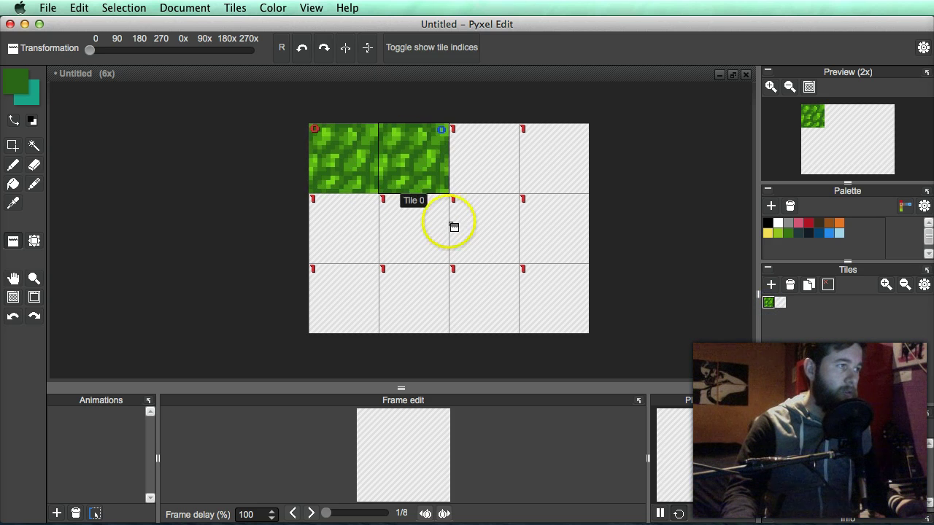
{"action": "mouse_move", "coordinate": [421, 148]}
{"action": "left_mouse_down"}
{"action": "mouse_move", "coordinate": [445, 252]}
{"action": "mouse_move", "coordinate": [347, 249]}
{"action": "mouse_move", "coordinate": [344, 288]}
{"action": "mouse_move", "coordinate": [396, 292]}
{"action": "mouse_move", "coordinate": [416, 154]}
{"action": "mouse_move", "coordinate": [486, 150]}
{"action": "mouse_move", "coordinate": [546, 194]}
{"action": "mouse_move", "coordinate": [506, 294]}
{"action": "mouse_move", "coordinate": [492, 222]}
{"action": "left_mouse_up"}
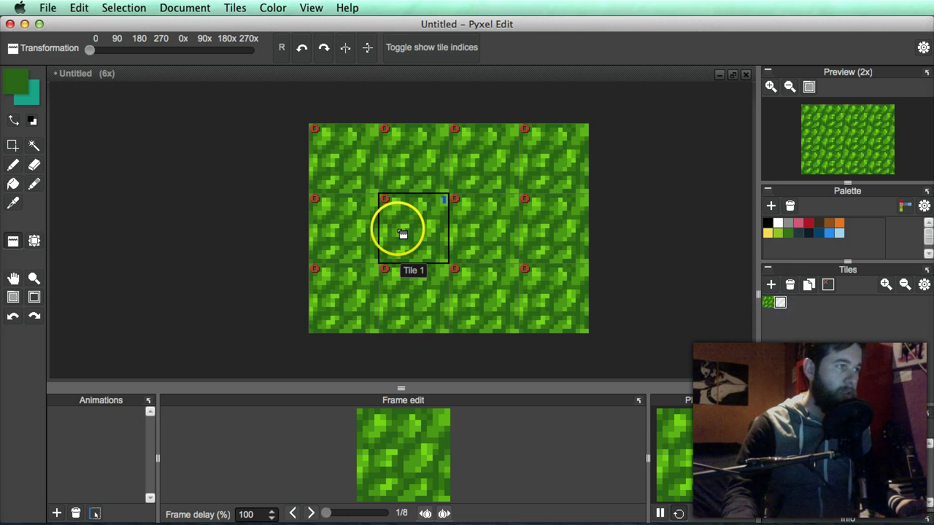
- Place the blank tile in the second column of the middle row, and undo the extra placement beside it
{"action": "scroll", "coordinate": [400, 228], "scroll_direction": "up", "scroll_amount": 2}
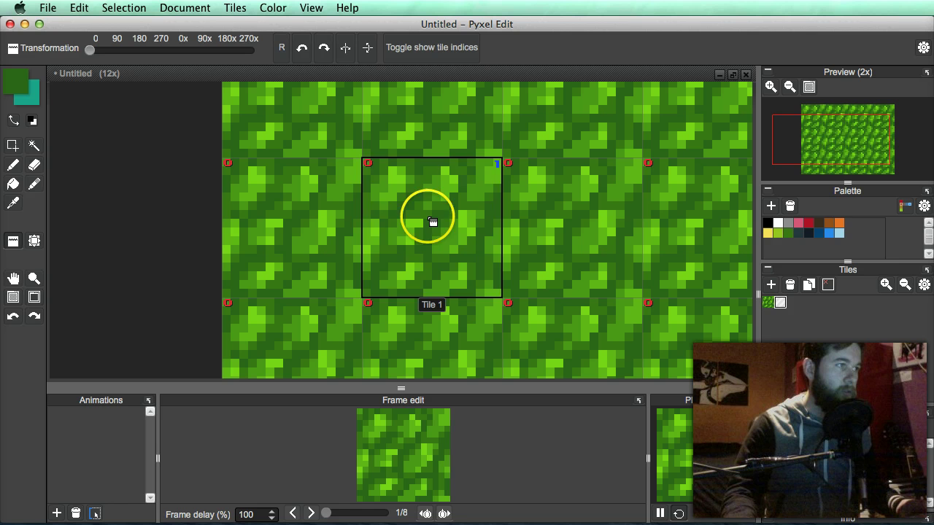
{"action": "left_click", "coordinate": [431, 218]}
{"action": "left_click", "coordinate": [567, 214]}
{"action": "scroll", "coordinate": [478, 214], "scroll_direction": "down", "scroll_amount": 2}
{"action": "key", "text": "i"}
{"action": "scroll", "coordinate": [446, 211], "scroll_direction": "up", "scroll_amount": 4}
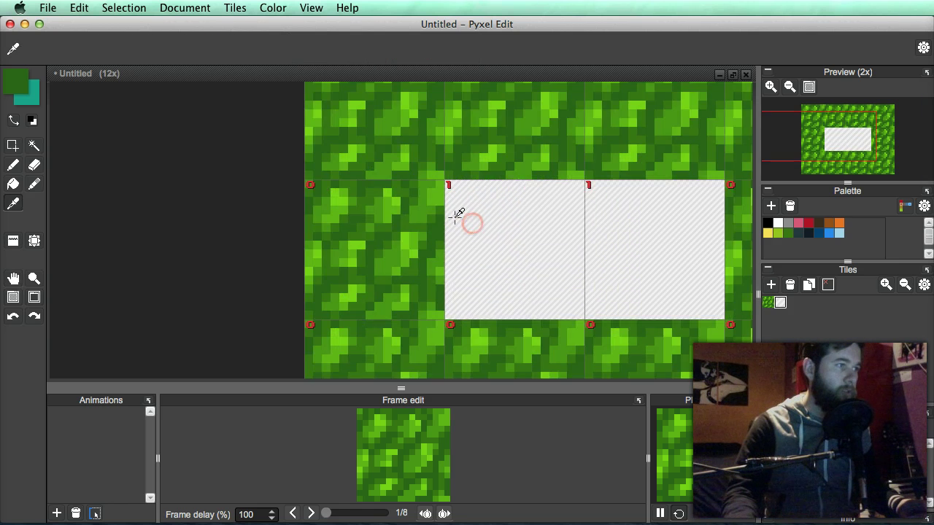
{"action": "scroll", "coordinate": [447, 215], "scroll_direction": "down", "scroll_amount": 2}
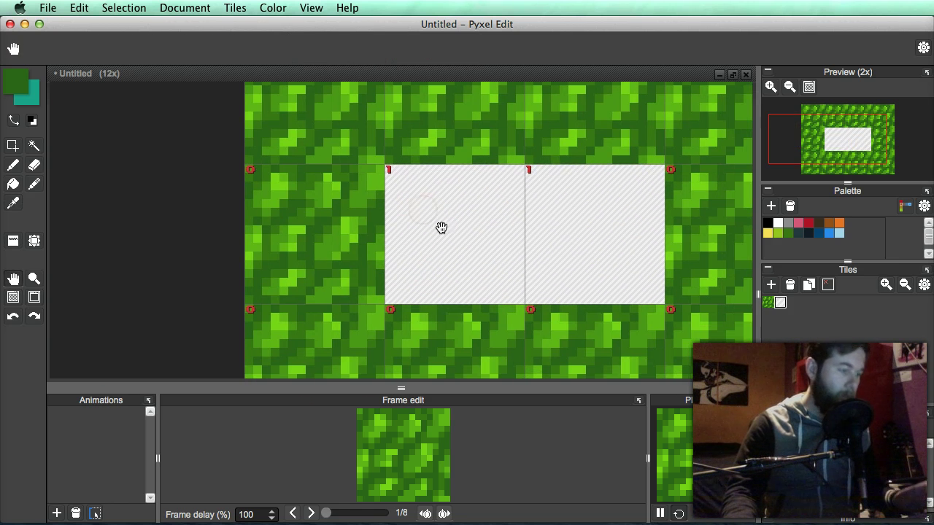
{"action": "scroll", "coordinate": [475, 223], "scroll_direction": "down", "scroll_amount": 2}
{"action": "key", "text": "super+z"}
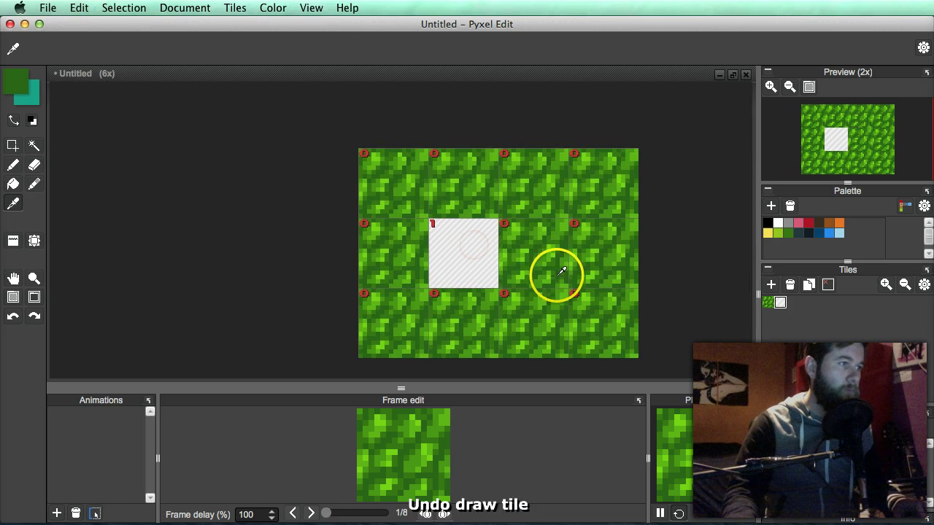
- Fill the blank tile in the middle row with the dark brown palette color
{"action": "scroll", "coordinate": [452, 255], "scroll_direction": "up", "scroll_amount": 2}
{"action": "key", "text": "space"}
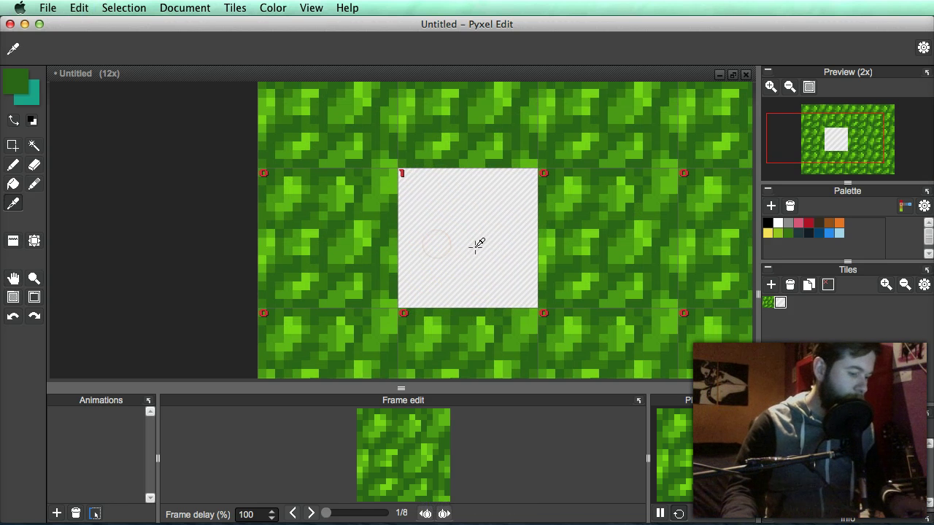
{"action": "key", "text": "b"}
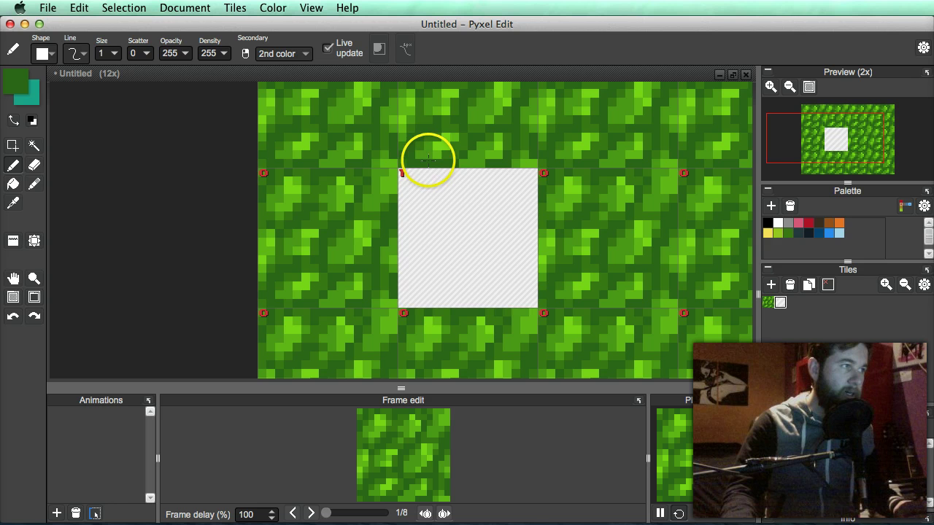
{"action": "left_click", "coordinate": [498, 190]}
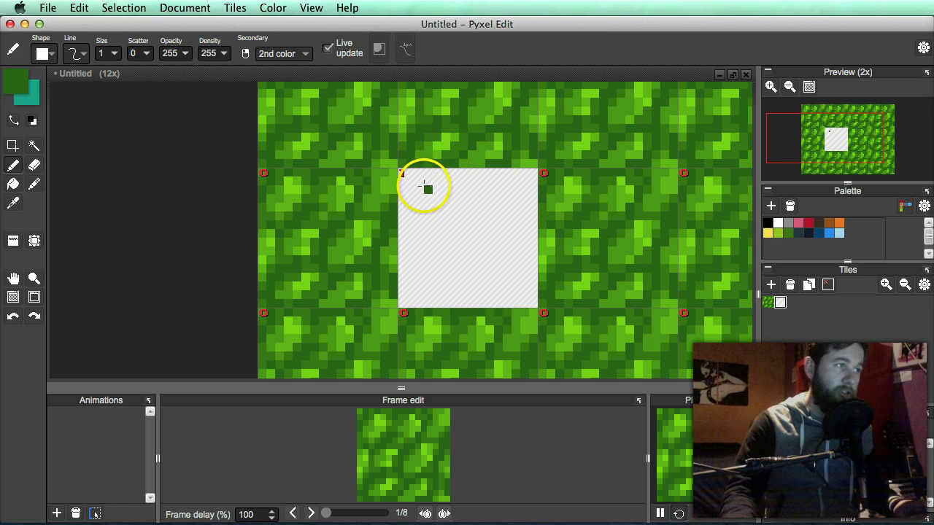
{"action": "left_click", "coordinate": [819, 223]}
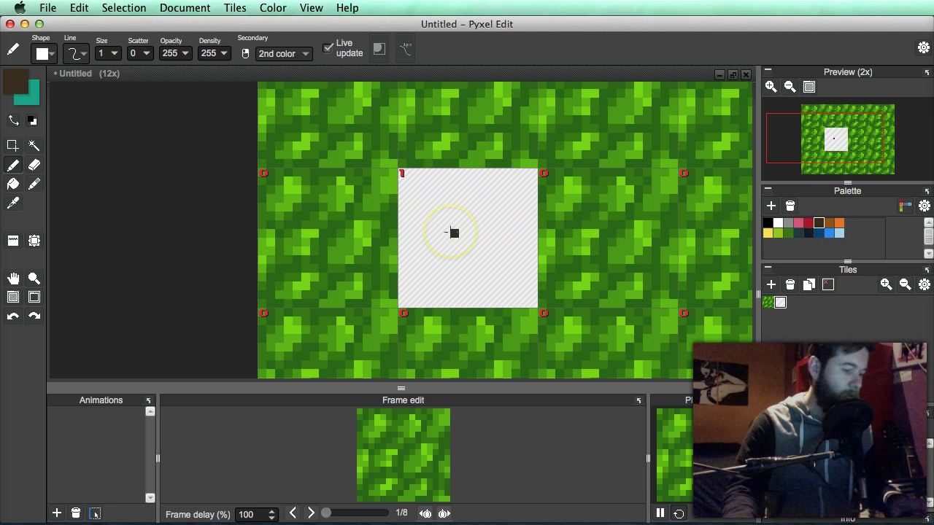
{"action": "key", "text": "g"}
{"action": "left_click", "coordinate": [451, 223]}
- Sample the darkest green from the grass and paint a ragged border around the brown tile's left edge and corners, undoing the last stroke
{"action": "key", "text": "alt"}
{"action": "scroll", "coordinate": [503, 242], "scroll_direction": "down", "scroll_amount": 1}
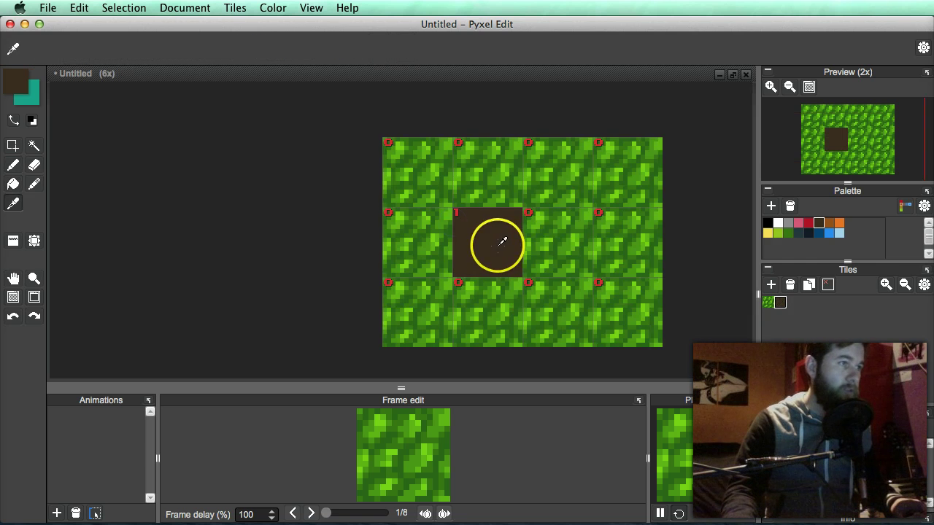
{"action": "scroll", "coordinate": [500, 244], "scroll_direction": "up", "scroll_amount": 1}
{"action": "left_click_drag", "start_coordinate": [496, 241], "coordinate": [494, 256]}
{"action": "key", "text": "b"}
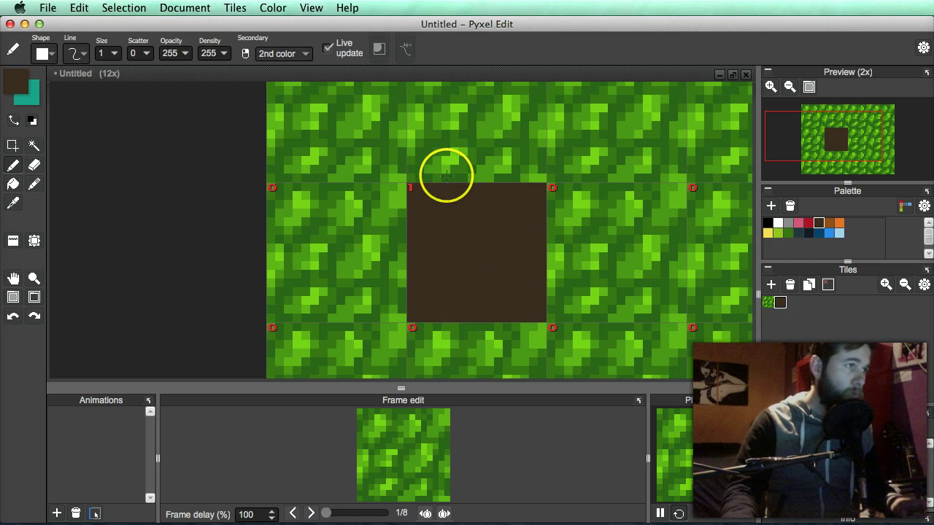
{"action": "left_click", "coordinate": [427, 176], "text": "alt"}
{"action": "left_click", "coordinate": [418, 181], "text": "alt"}
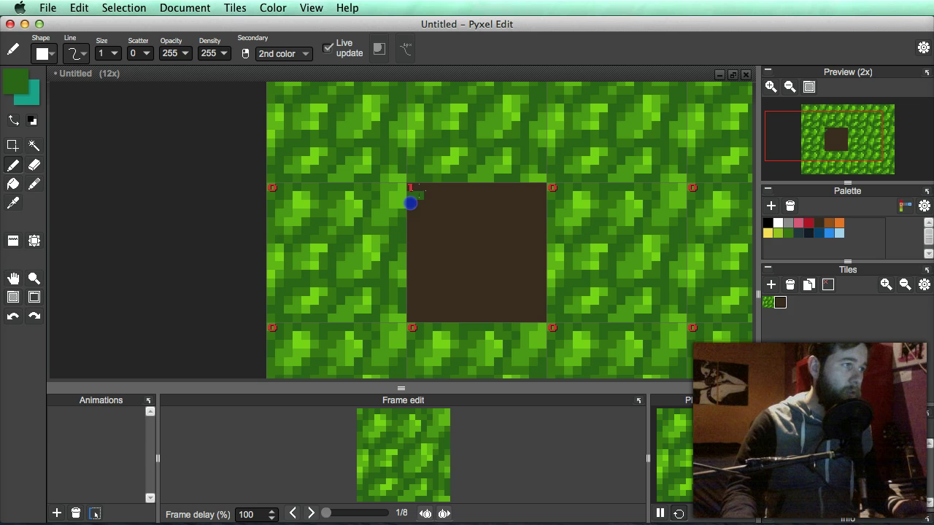
{"action": "left_click_drag", "start_coordinate": [409, 197], "coordinate": [409, 227]}
{"action": "left_click_drag", "start_coordinate": [412, 281], "coordinate": [423, 325]}
{"action": "left_click_drag", "start_coordinate": [541, 319], "coordinate": [546, 315]}
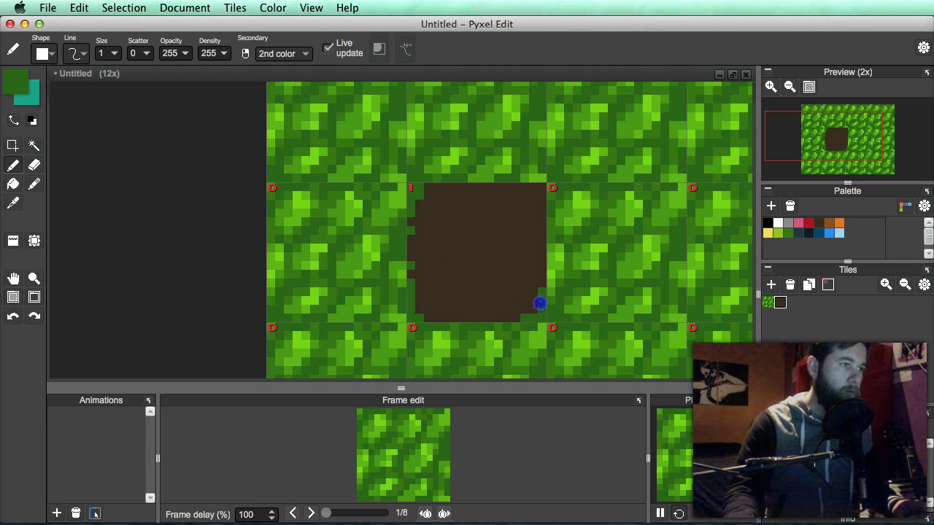
{"action": "left_click", "coordinate": [531, 189]}
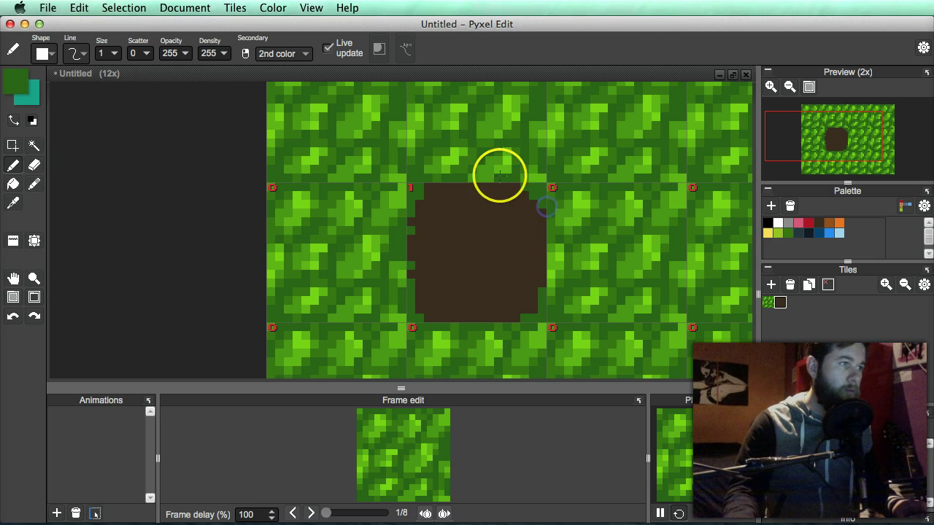
{"action": "key", "text": "super+z"}
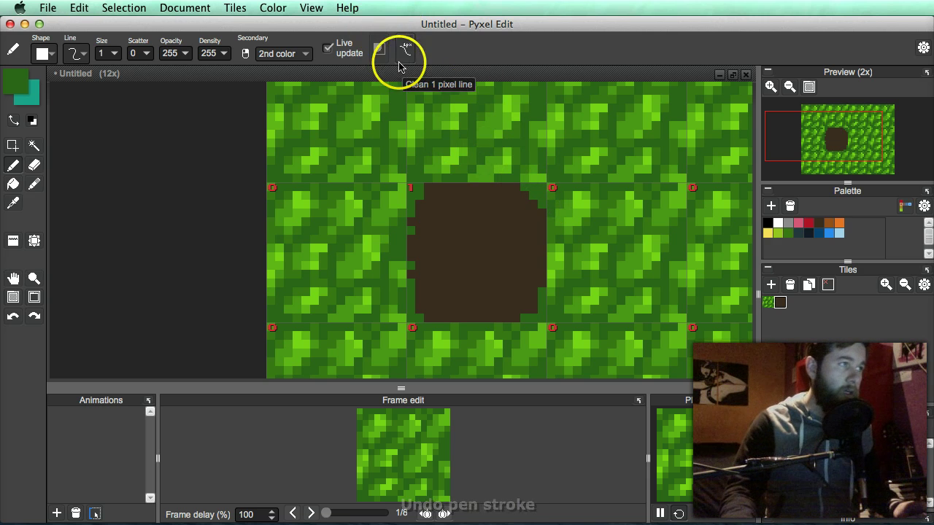
- Restrict pen strokes to a single tile, test this with lines running out of the brown tile, and undo the test strokes
{"action": "left_click", "coordinate": [379, 50]}
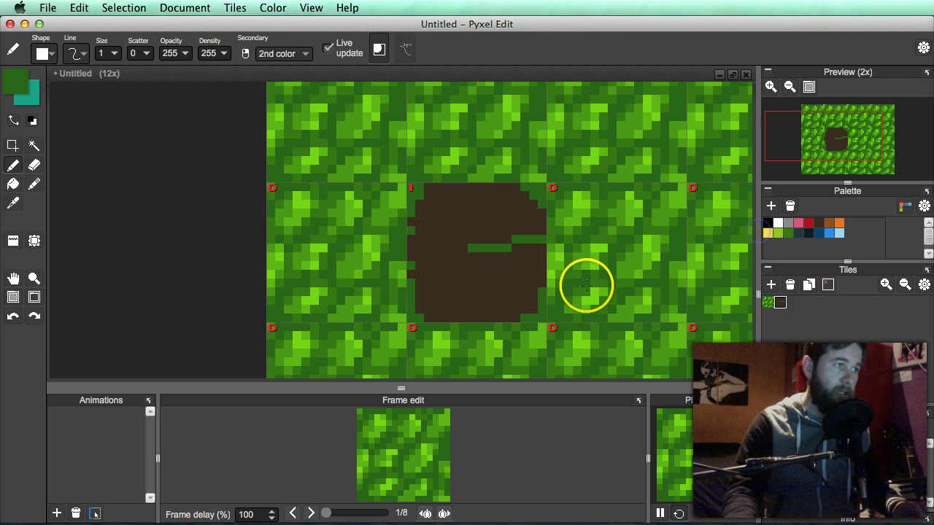
{"action": "key", "text": "super+z"}
{"action": "left_click_drag", "start_coordinate": [496, 232], "coordinate": [546, 239]}
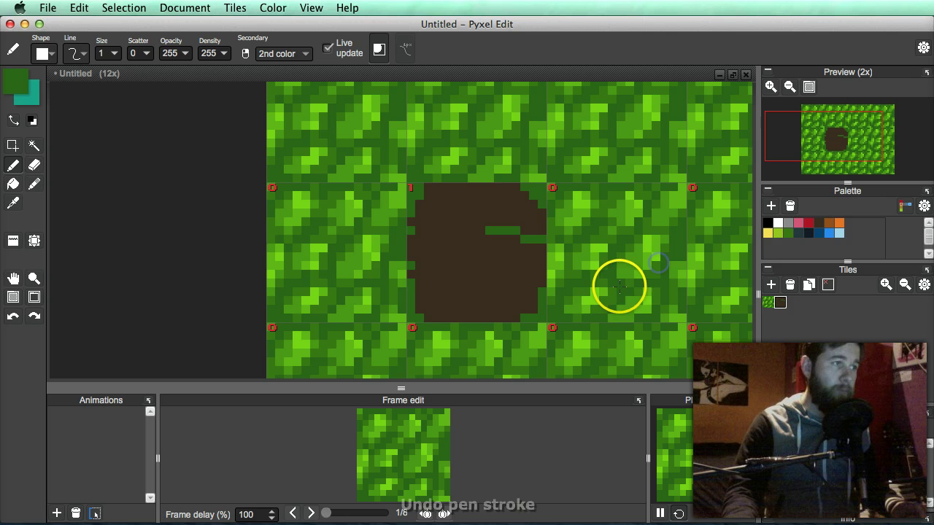
{"action": "key", "text": "super+z"}
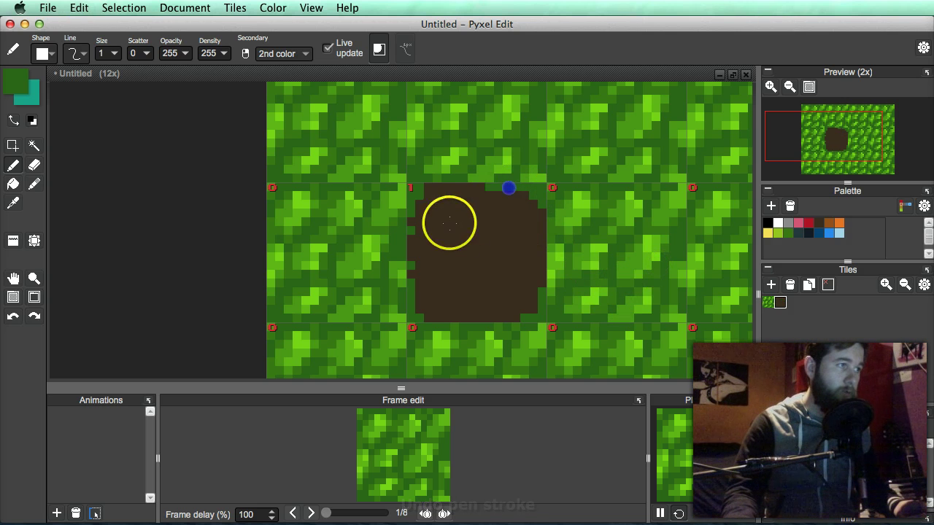
- Extend the darkest green border unevenly along the brown tile's upper and right edges
{"action": "mouse_move", "coordinate": [432, 188]}
{"action": "left_mouse_down"}
{"action": "mouse_move", "coordinate": [425, 192]}
{"action": "mouse_move", "coordinate": [455, 192]}
{"action": "left_mouse_up"}
{"action": "left_click", "coordinate": [438, 191]}
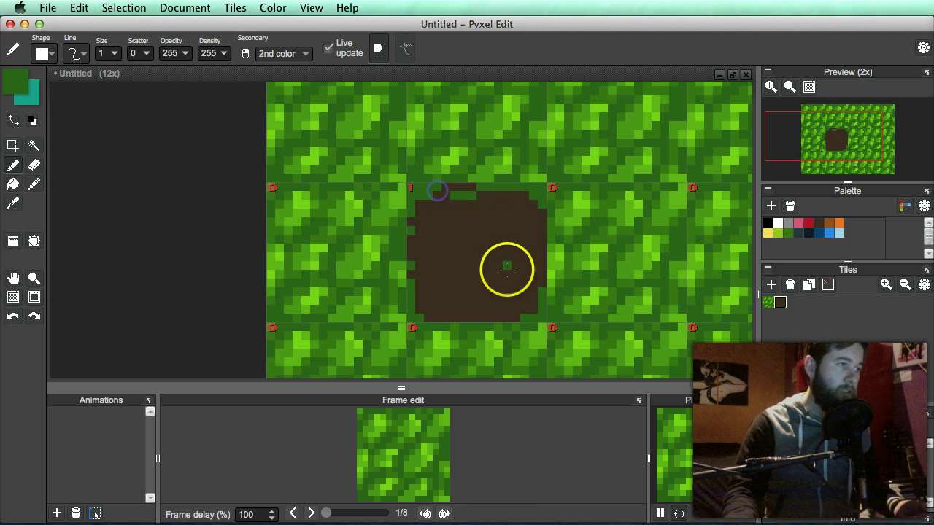
{"action": "left_click", "coordinate": [464, 185]}
{"action": "left_click", "coordinate": [533, 200]}
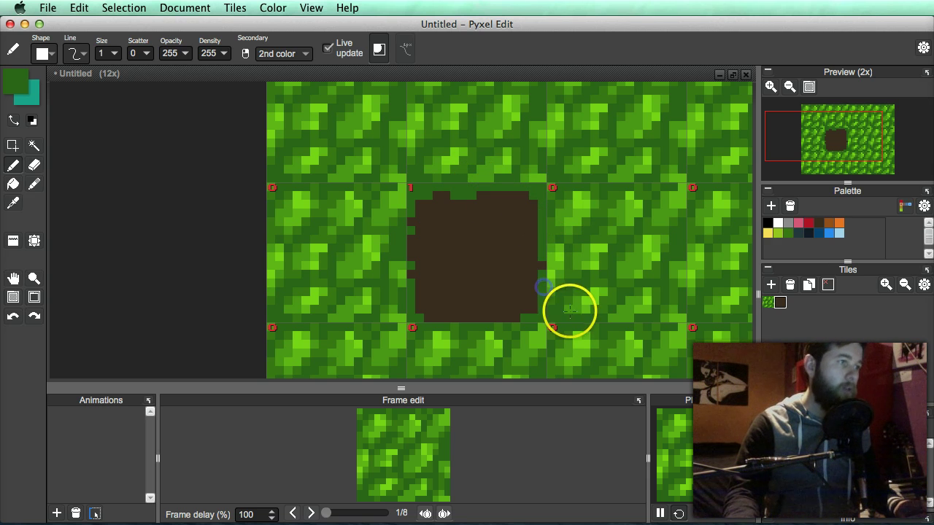
- Sample the next lighter green from the grass and paint it along the dark border at the brown tile's top, right and left edges
{"action": "left_click", "coordinate": [554, 231], "text": "alt"}
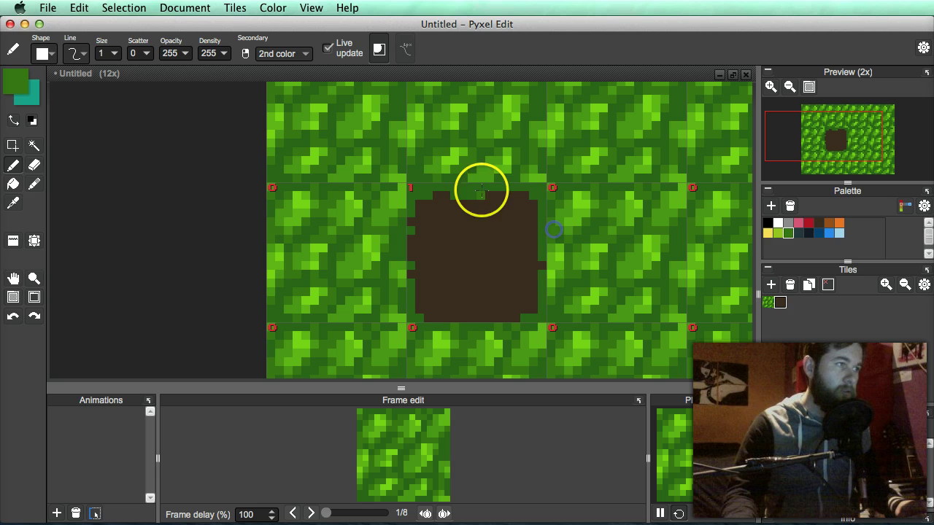
{"action": "left_click_drag", "start_coordinate": [481, 191], "coordinate": [421, 192]}
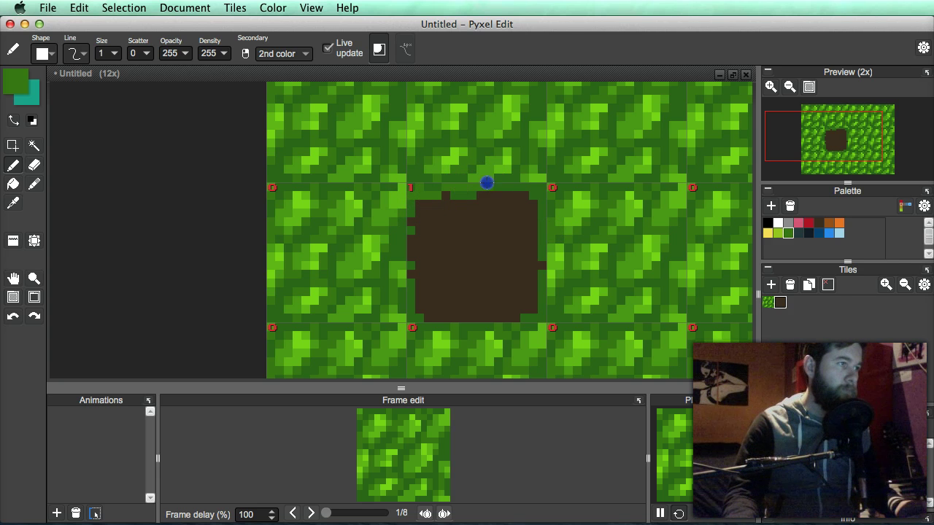
{"action": "left_click_drag", "start_coordinate": [529, 191], "coordinate": [532, 238]}
{"action": "left_click_drag", "start_coordinate": [537, 302], "coordinate": [532, 317]}
{"action": "left_click", "coordinate": [409, 282]}
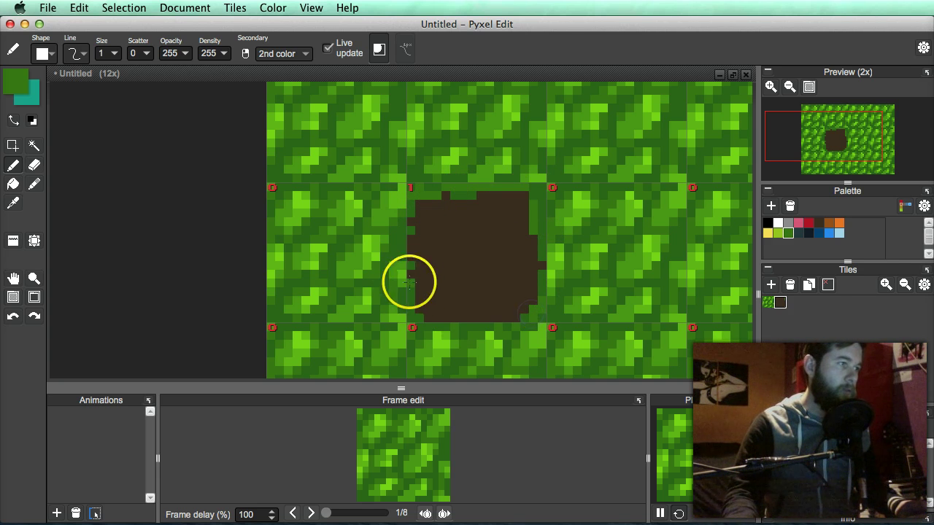
{"action": "left_click_drag", "start_coordinate": [409, 282], "coordinate": [413, 294]}
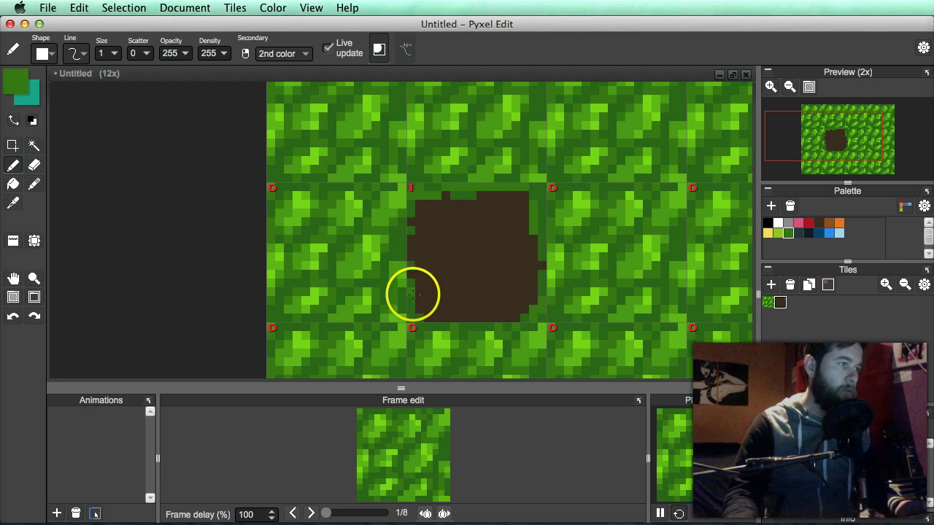
- Sample the mid green from the grass and add pixels of it along the left and right rims of the brown area
{"action": "left_click", "coordinate": [567, 212], "text": "alt"}
{"action": "left_click", "coordinate": [416, 297]}
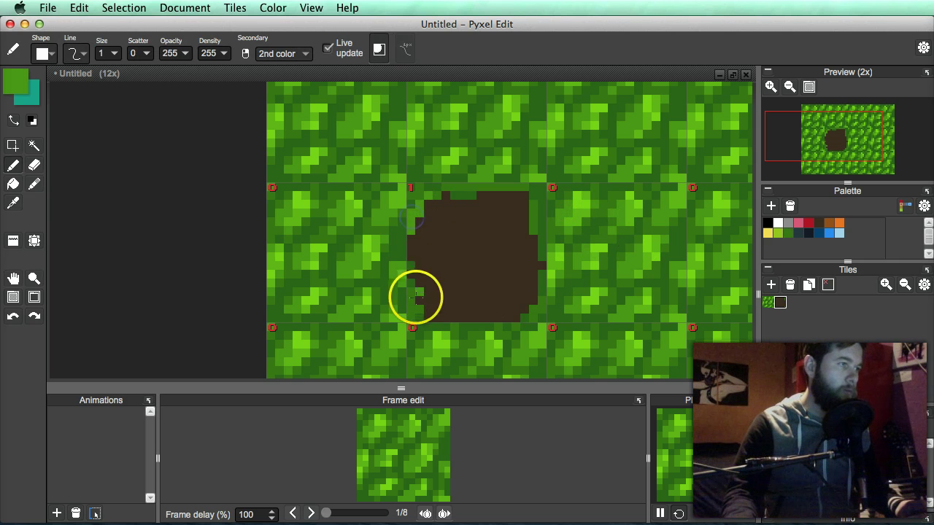
{"action": "left_click", "coordinate": [526, 317]}
{"action": "left_click_drag", "start_coordinate": [534, 291], "coordinate": [534, 274]}
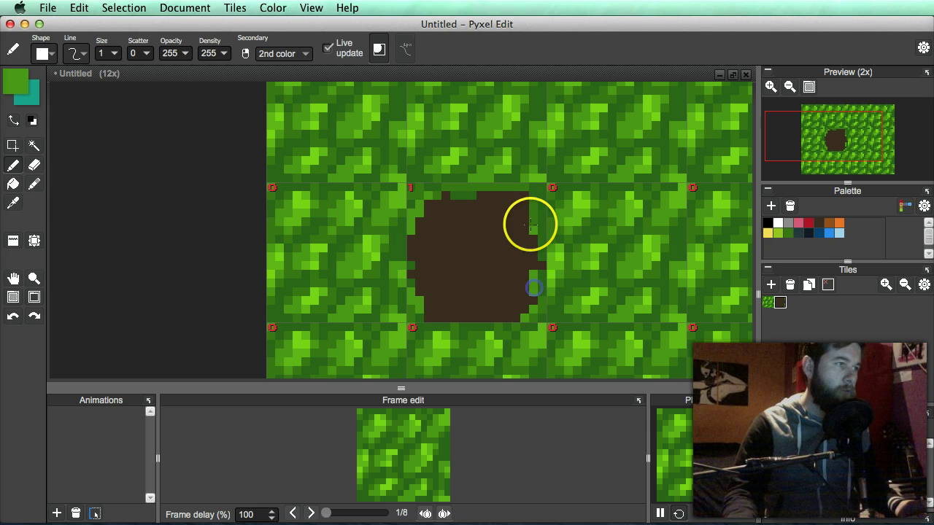
- Sample the brightest green from the grass and dot highlight pixels along the inner rim around the brown area
{"action": "left_click", "coordinate": [582, 202], "text": "alt"}
{"action": "left_click", "coordinate": [525, 192]}
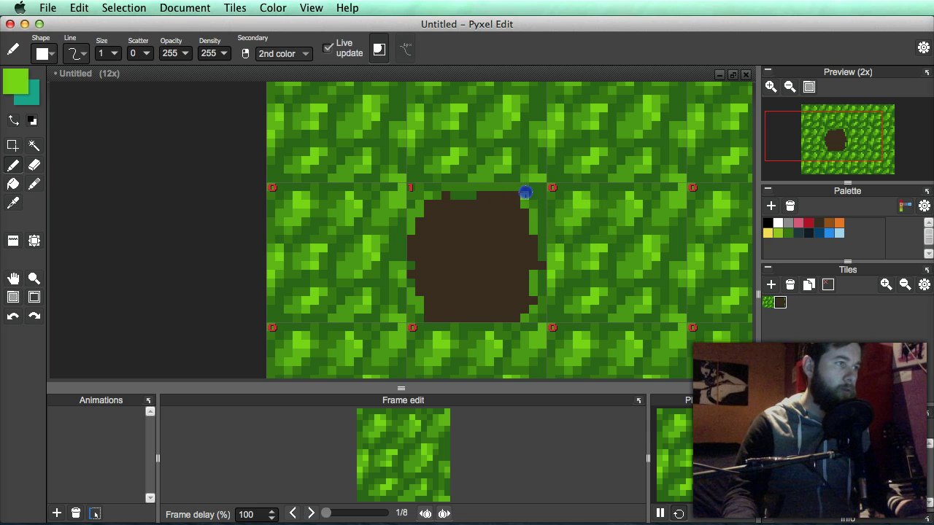
{"action": "left_click", "coordinate": [532, 298]}
{"action": "left_click", "coordinate": [428, 306]}
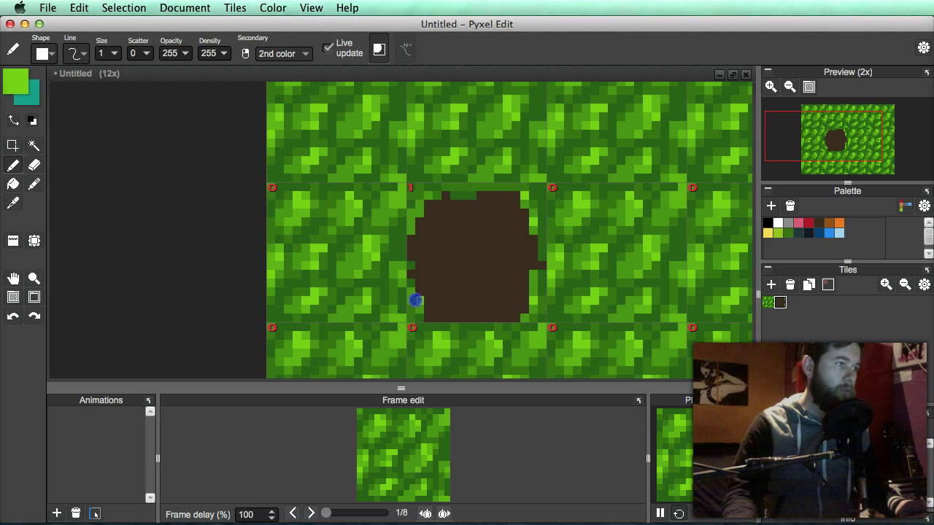
{"action": "left_click", "coordinate": [409, 265]}
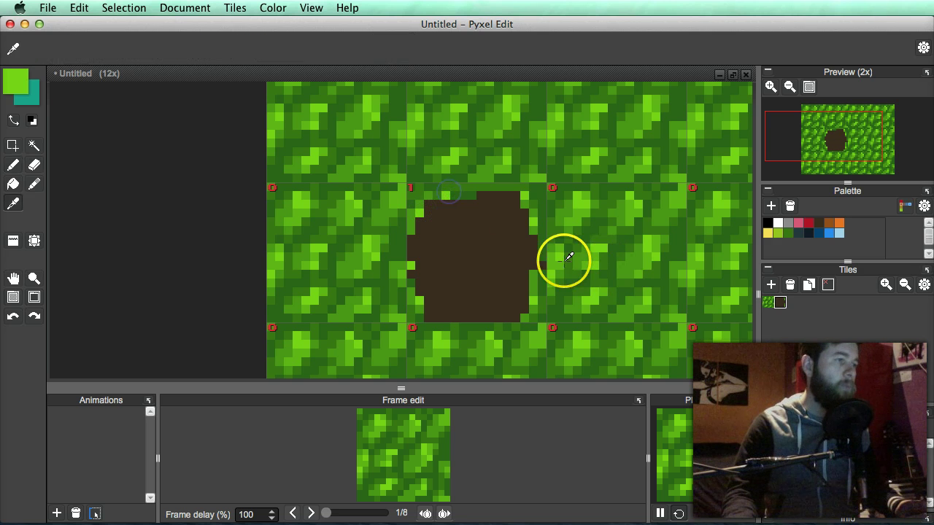
- Sample the dirt's dark brown, switch to the lighter shade ff685234 and paint small scattered patches of it across the dirt area
{"action": "left_click", "coordinate": [472, 231], "text": "alt"}
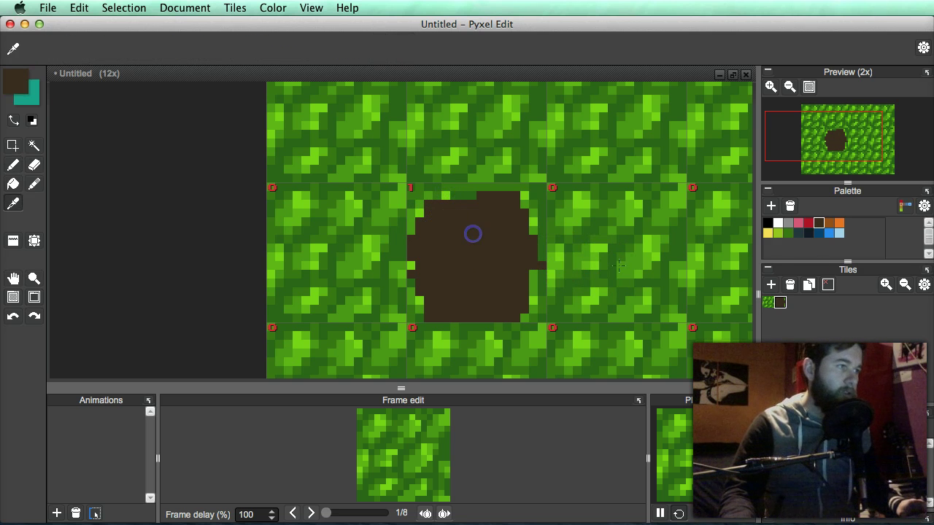
{"action": "left_click", "coordinate": [16, 79]}
{"action": "left_click", "coordinate": [661, 81]}
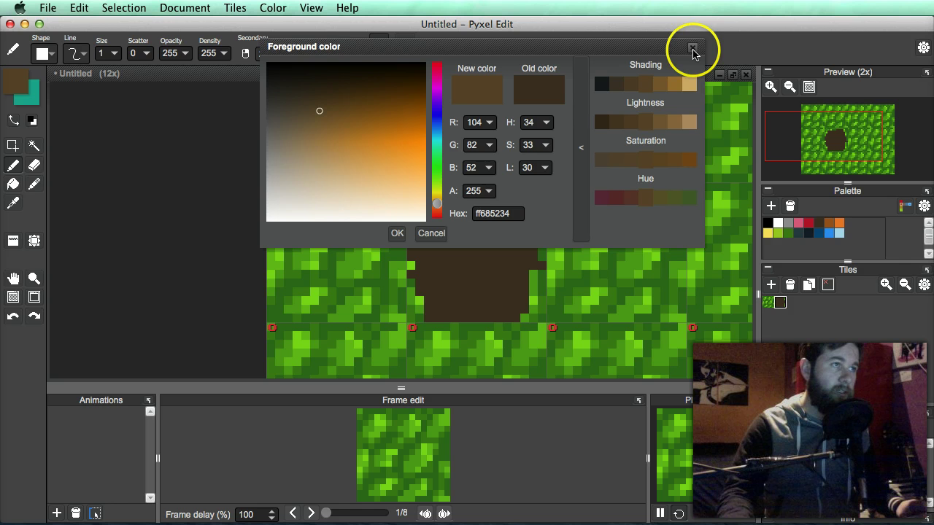
{"action": "left_click", "coordinate": [692, 49]}
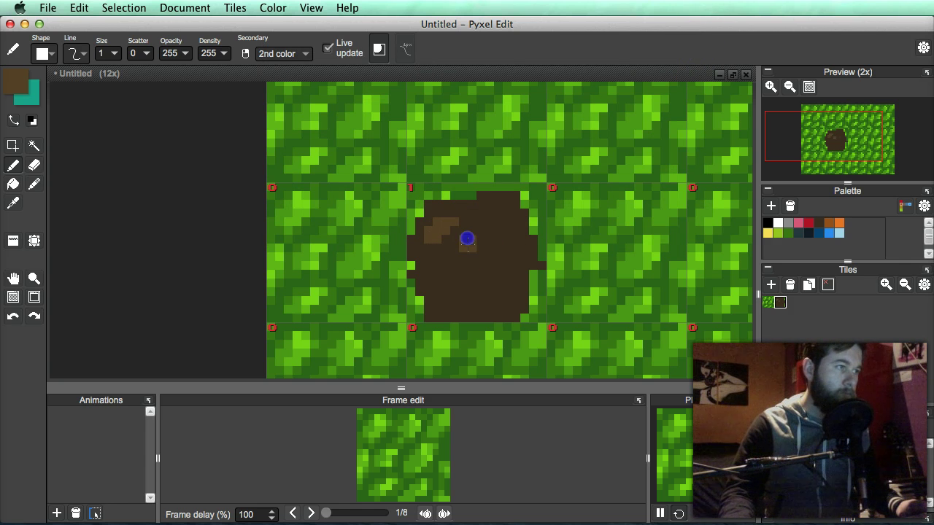
{"action": "left_click", "coordinate": [455, 286]}
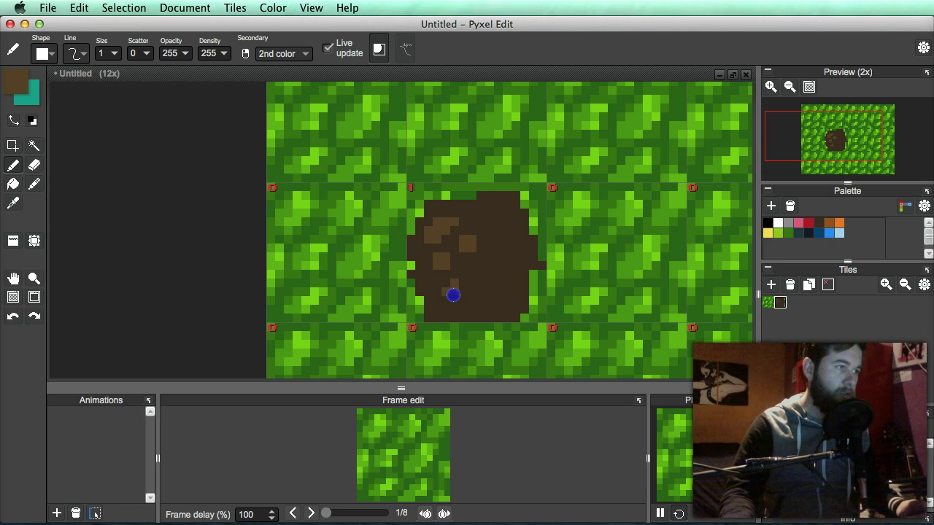
{"action": "mouse_move", "coordinate": [473, 300]}
{"action": "left_mouse_down"}
{"action": "mouse_move", "coordinate": [489, 292]}
{"action": "mouse_move", "coordinate": [472, 310]}
{"action": "left_mouse_up"}
{"action": "left_click_drag", "start_coordinate": [490, 266], "coordinate": [488, 266]}
{"action": "left_click", "coordinate": [494, 216]}
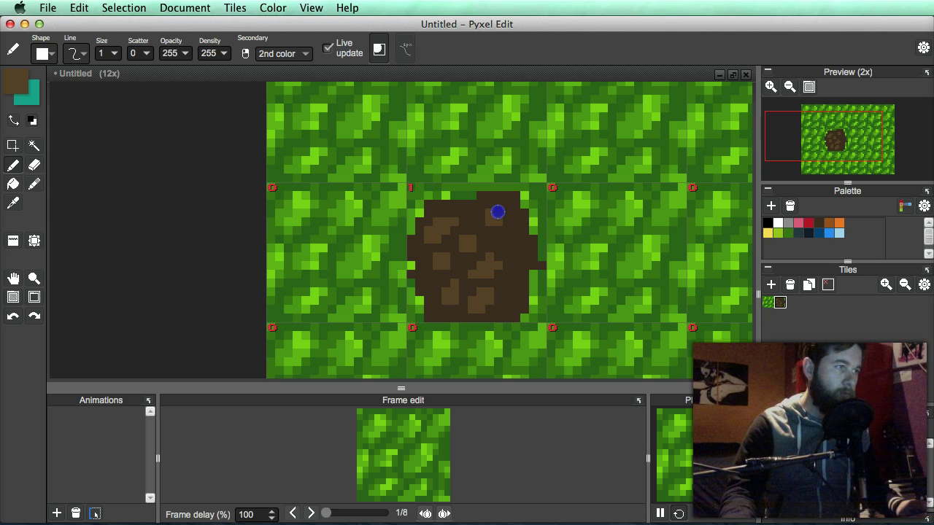
{"action": "left_click", "coordinate": [517, 283]}
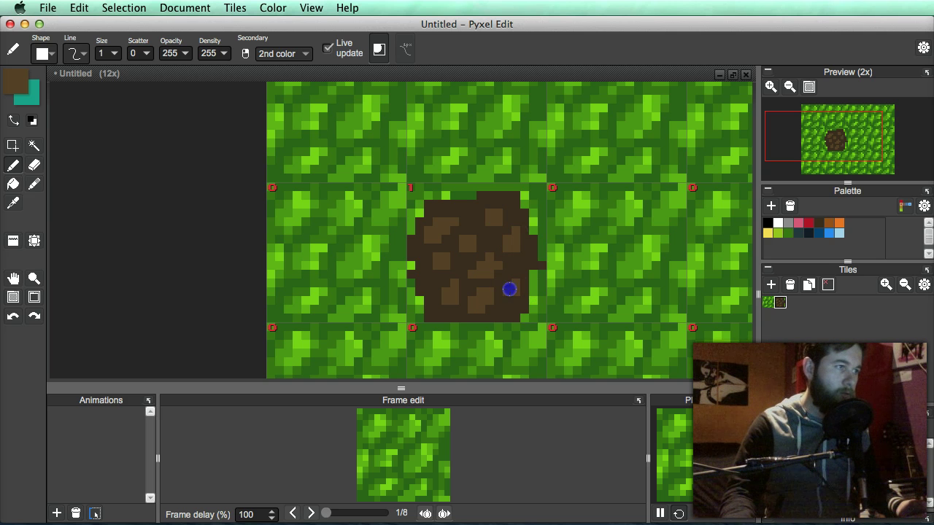
- Enlarge the lighter brown patch near the dirt's upper right edge, undoing and repainting one stroke
{"action": "left_click", "coordinate": [482, 219]}
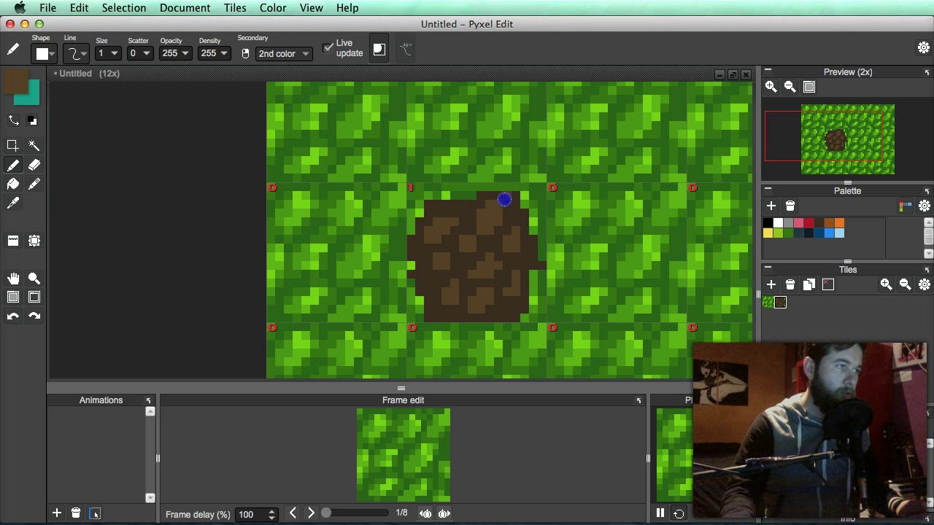
{"action": "key", "text": "super+z"}
{"action": "left_click_drag", "start_coordinate": [488, 210], "coordinate": [478, 223]}
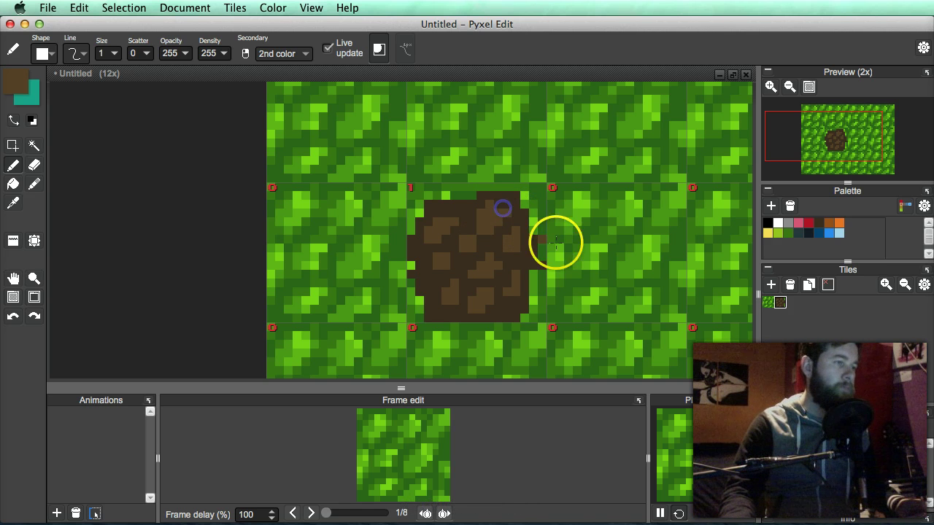
{"action": "left_click", "coordinate": [577, 117]}
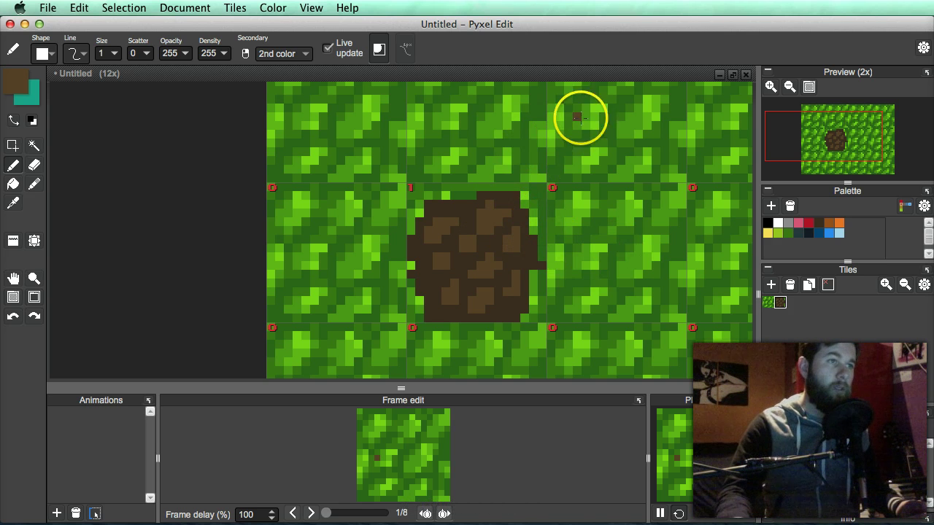
- Switch to the next lighter brown, ff866739, and paint it over parts of the dirt patches, undoing the last stroke
{"action": "left_click", "coordinate": [21, 76]}
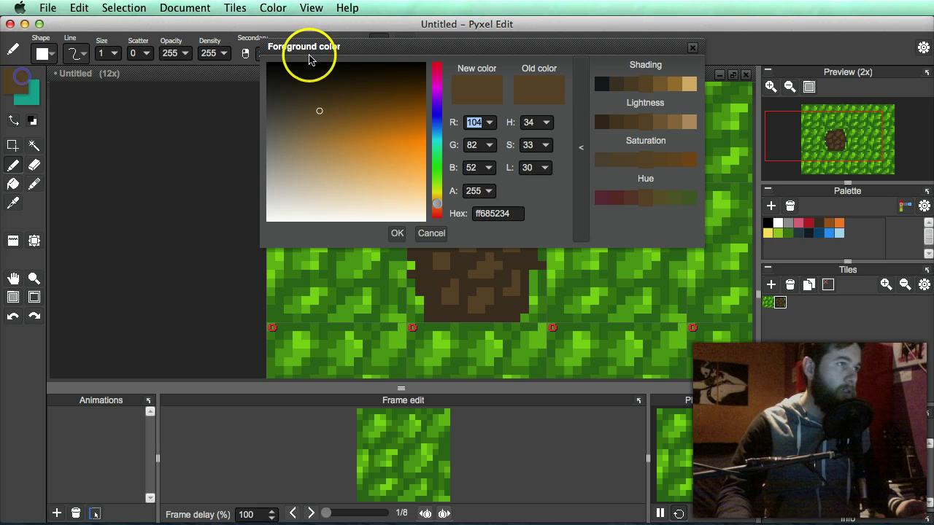
{"action": "left_click", "coordinate": [661, 84]}
{"action": "left_click", "coordinate": [397, 233]}
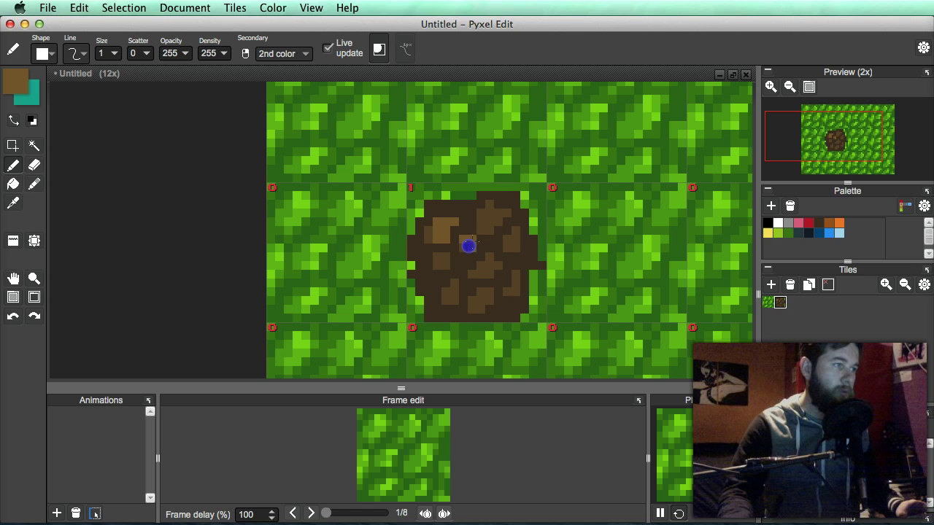
{"action": "left_click_drag", "start_coordinate": [501, 216], "coordinate": [516, 238]}
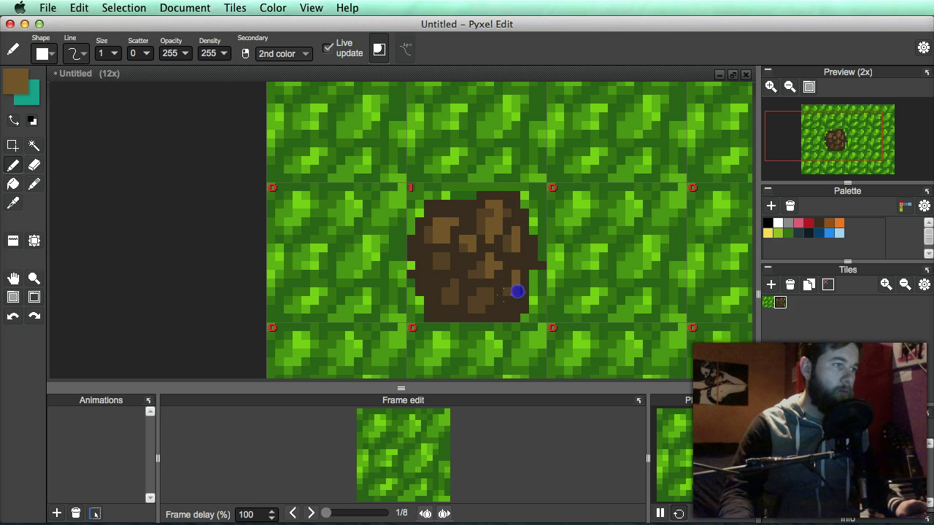
{"action": "left_click", "coordinate": [450, 290]}
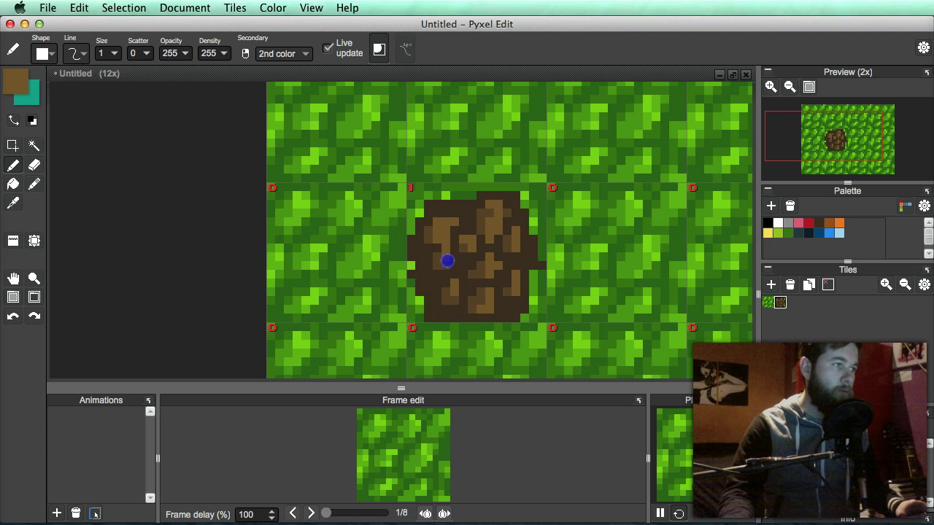
{"action": "key", "text": "super+z"}
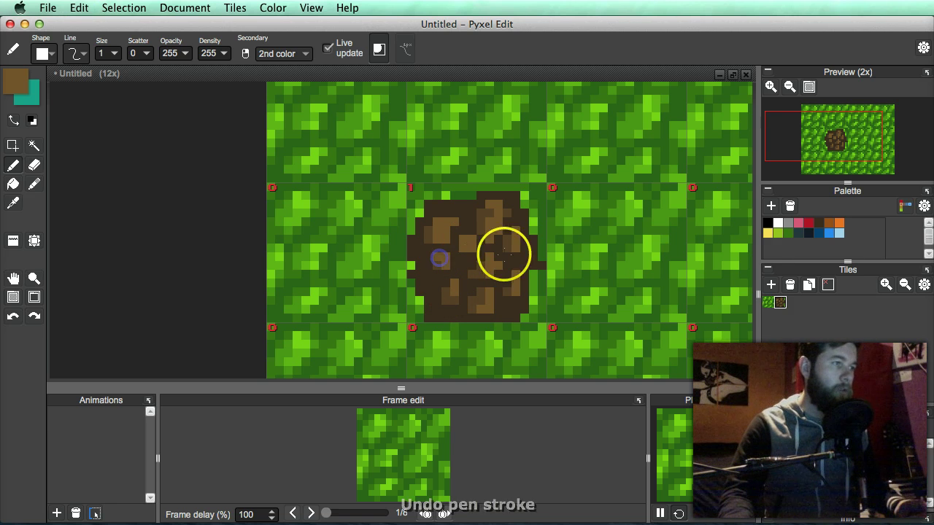
- Sample the dirt's base brown, choose a darker shade and paint it along the dirt's rim and between the patches
{"action": "left_click", "coordinate": [463, 209], "text": "alt"}
{"action": "left_click", "coordinate": [21, 82]}
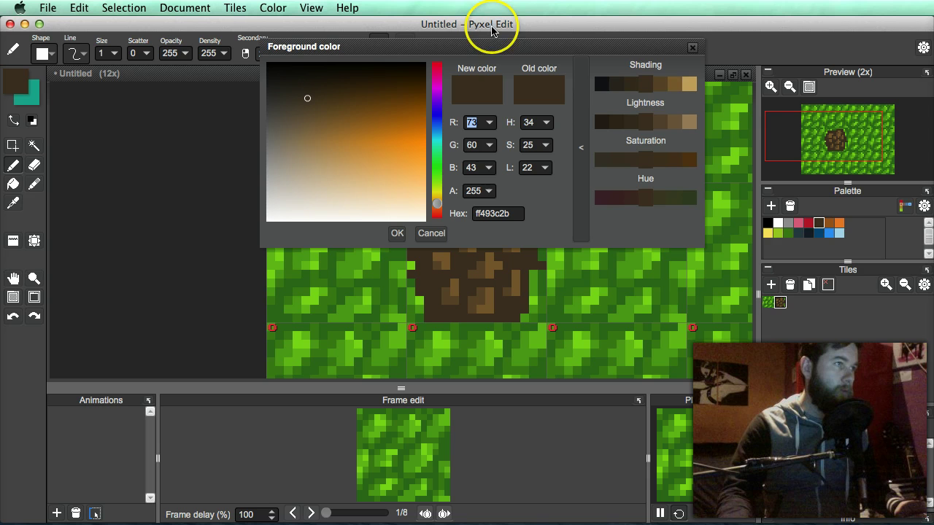
{"action": "left_click", "coordinate": [696, 48]}
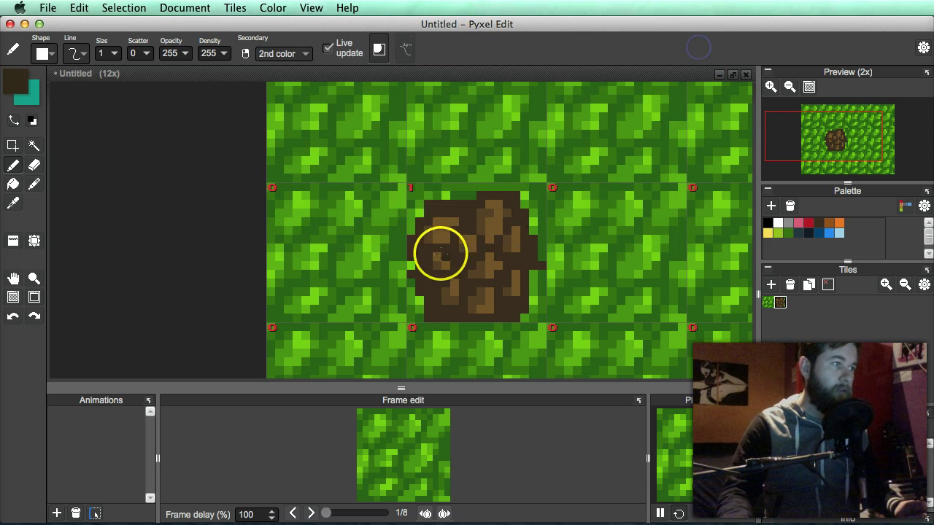
{"action": "left_click", "coordinate": [415, 248]}
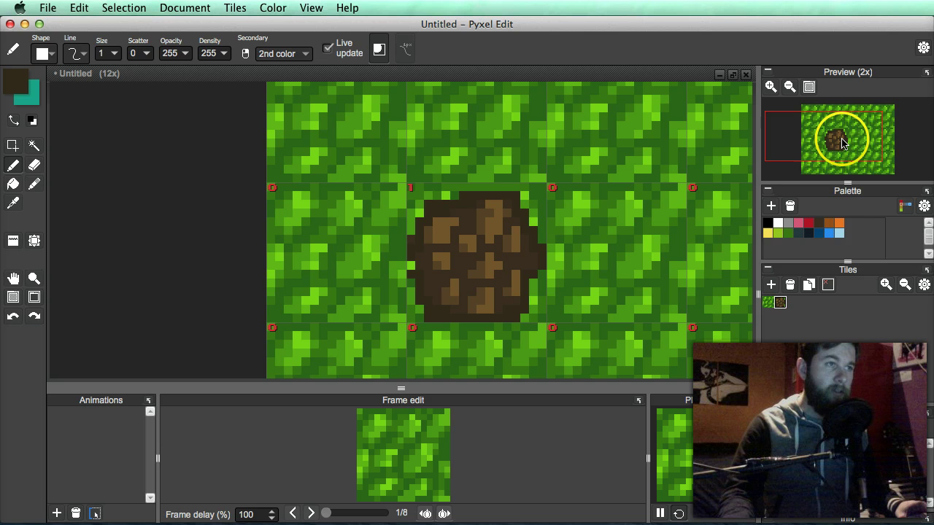
{"action": "scroll", "coordinate": [844, 142], "scroll_direction": "up", "scroll_amount": 3}
{"action": "scroll", "coordinate": [845, 142], "scroll_direction": "down", "scroll_amount": 2}
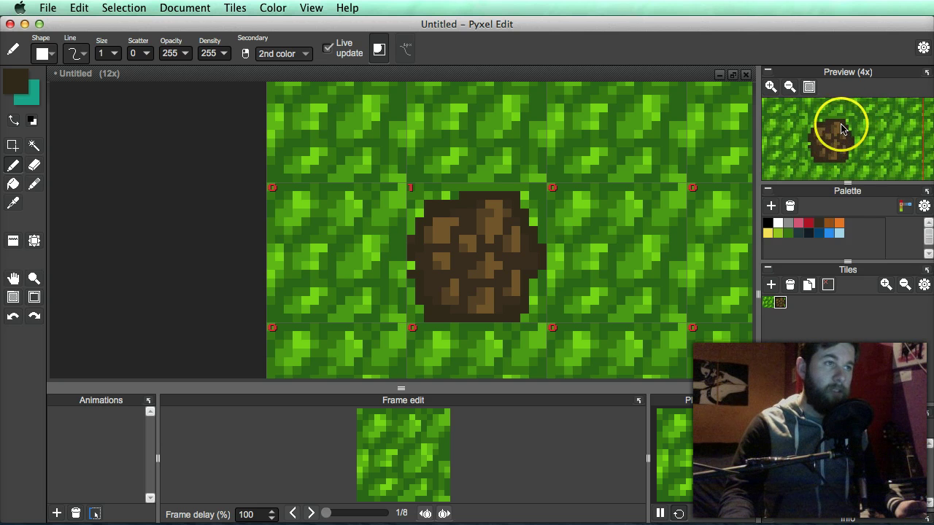
{"action": "mouse_move", "coordinate": [474, 283]}
{"action": "left_mouse_down"}
{"action": "mouse_move", "coordinate": [453, 243]}
{"action": "mouse_move", "coordinate": [435, 239]}
{"action": "mouse_move", "coordinate": [423, 267]}
{"action": "mouse_move", "coordinate": [416, 242]}
{"action": "mouse_move", "coordinate": [479, 257]}
{"action": "mouse_move", "coordinate": [454, 238]}
{"action": "left_mouse_up"}
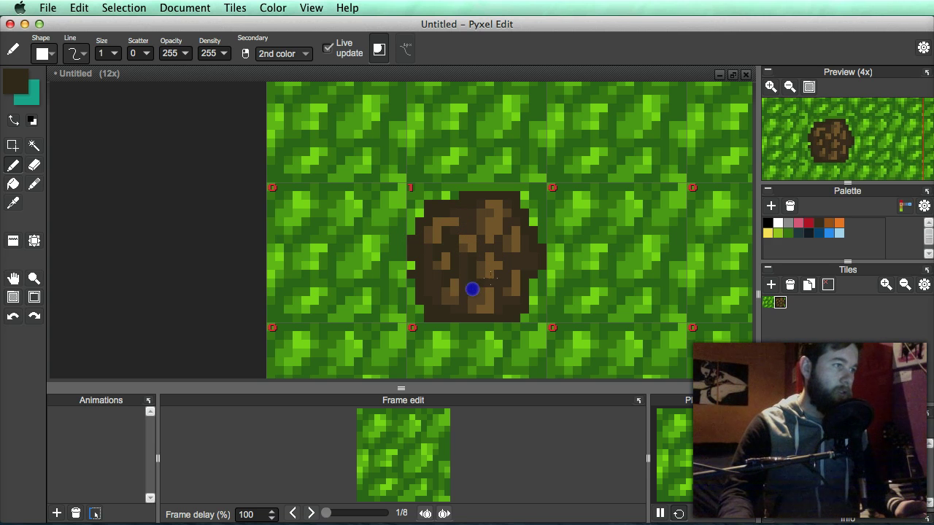
- Sample the light patch brown, choose the next lighter shade and dot highlight pixels on the dirt patches, undoing one stroke
{"action": "left_click", "coordinate": [496, 209], "text": "alt"}
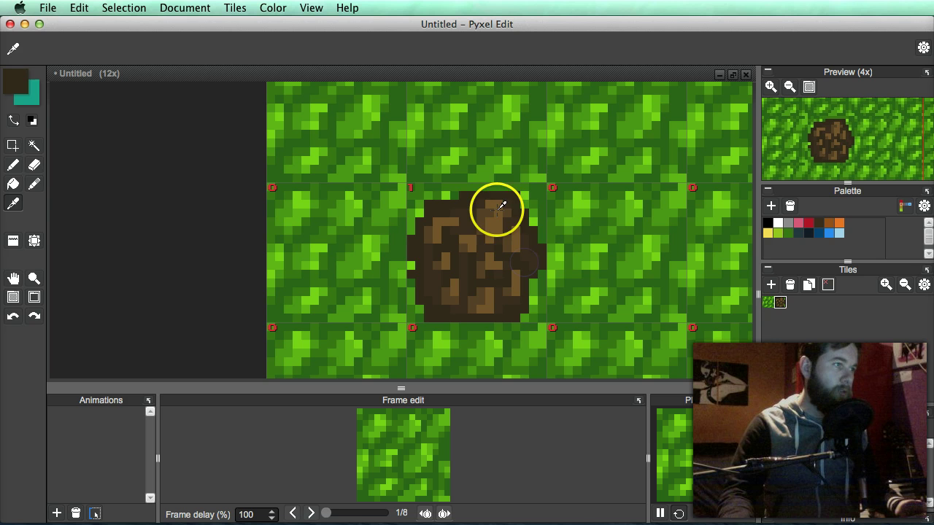
{"action": "left_click", "coordinate": [22, 83]}
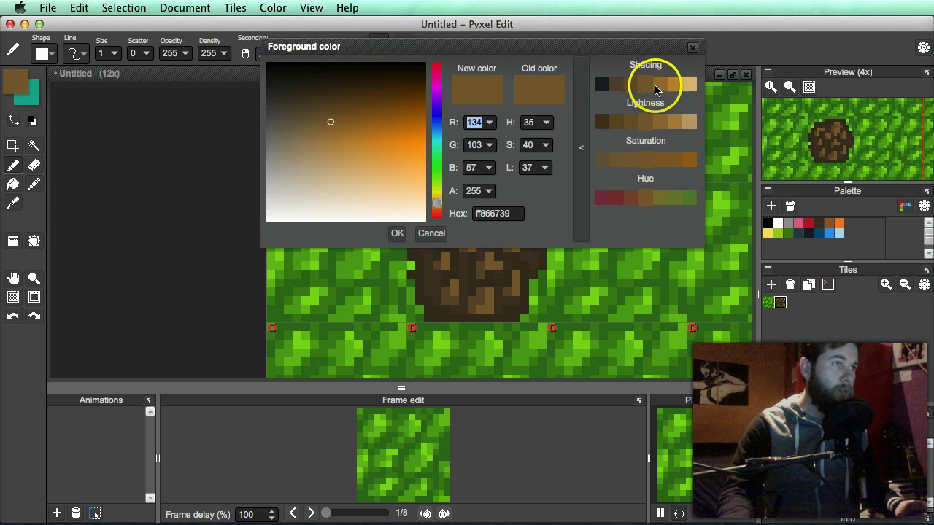
{"action": "left_click", "coordinate": [656, 84]}
{"action": "left_click", "coordinate": [400, 235]}
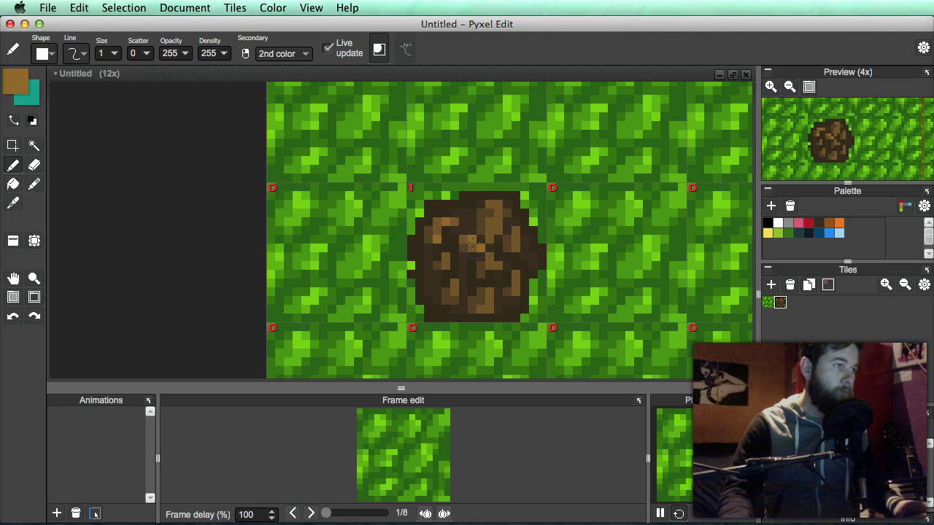
{"action": "key", "text": "super+z"}
{"action": "left_click", "coordinate": [515, 243]}
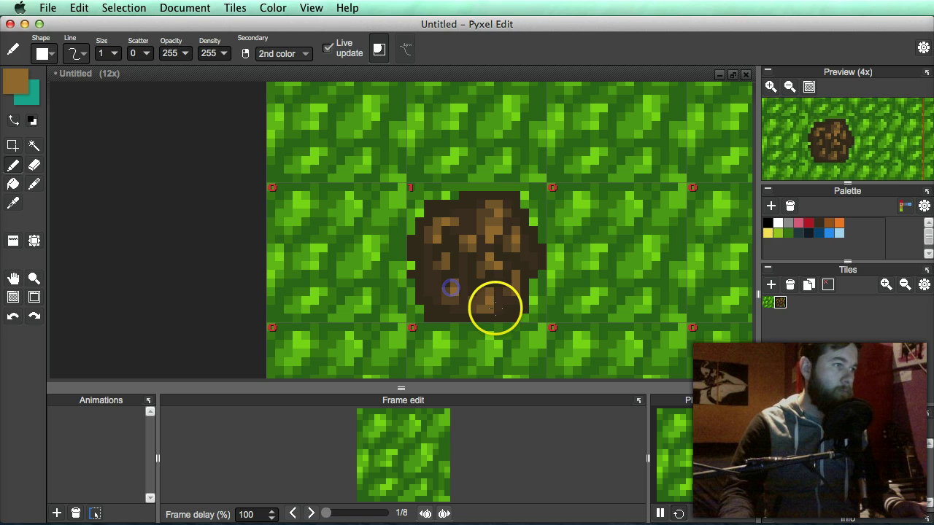
{"action": "left_click", "coordinate": [443, 262]}
{"action": "key", "text": "alt"}
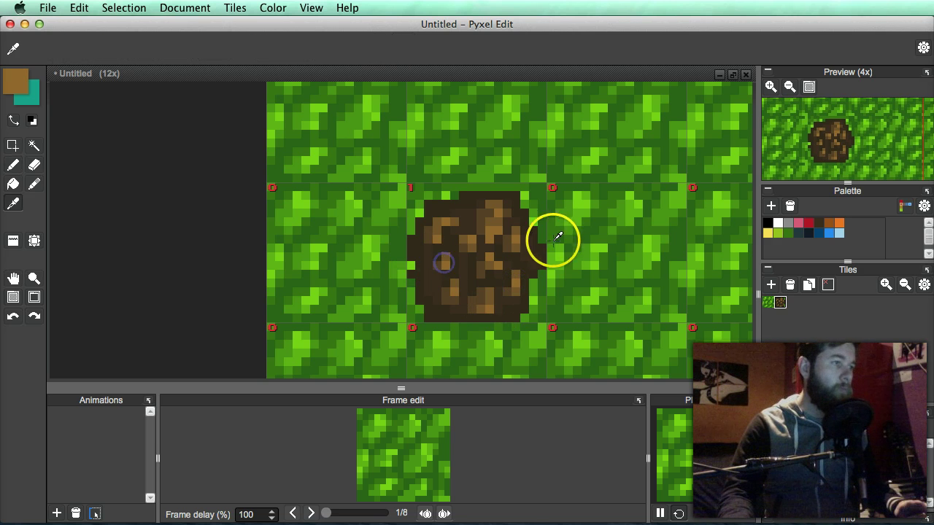
{"action": "scroll", "coordinate": [552, 241], "scroll_direction": "down", "scroll_amount": 2}
{"action": "left_click_drag", "start_coordinate": [594, 250], "coordinate": [524, 242]}
{"action": "key", "text": "h"}
{"action": "left_click_drag", "start_coordinate": [493, 214], "coordinate": [461, 253]}
{"action": "key", "text": "i"}
{"action": "scroll", "coordinate": [448, 267], "scroll_direction": "up", "scroll_amount": 2}
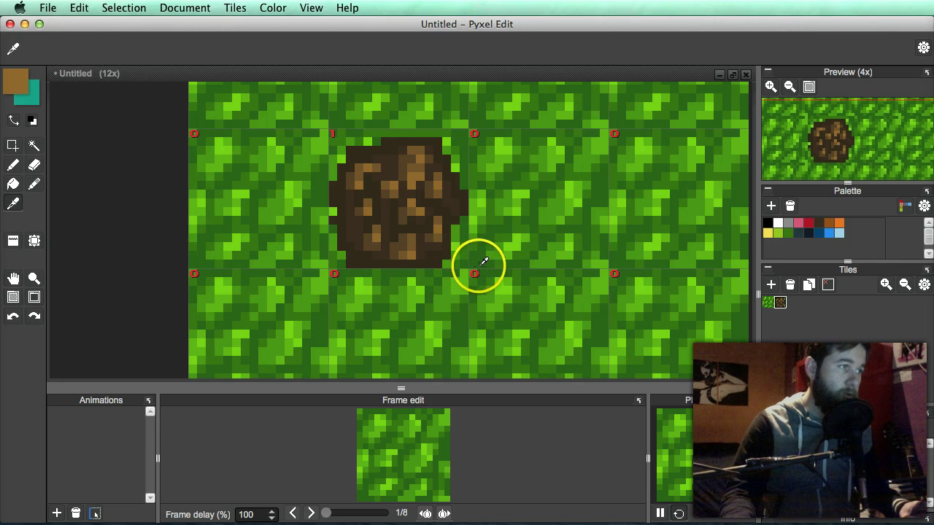
{"action": "scroll", "coordinate": [445, 270], "scroll_direction": "down", "scroll_amount": 2}
{"action": "scroll", "coordinate": [444, 267], "scroll_direction": "up", "scroll_amount": 2}
- Create a new blank tile and place it on the canvas directly to the right of the dirt tile
{"action": "key", "text": "h"}
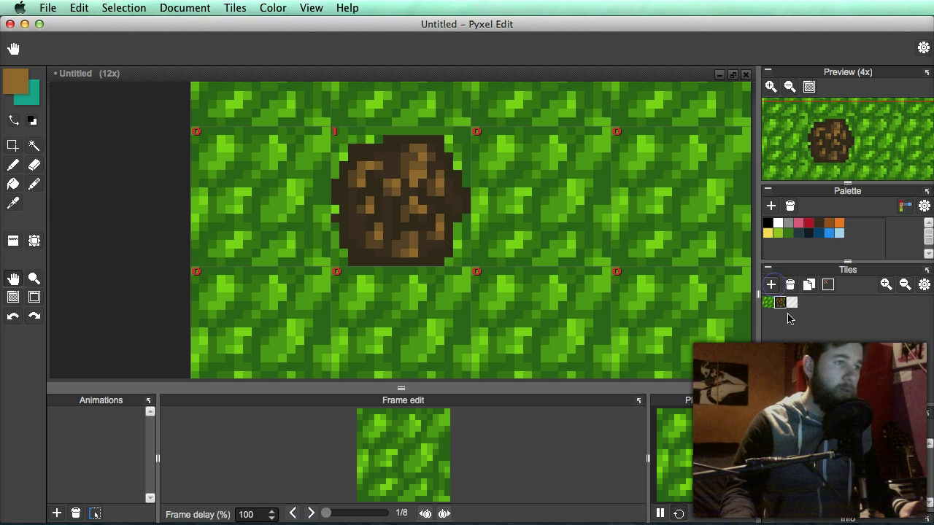
{"action": "key", "text": "i"}
{"action": "scroll", "coordinate": [480, 211], "scroll_direction": "down", "scroll_amount": 2}
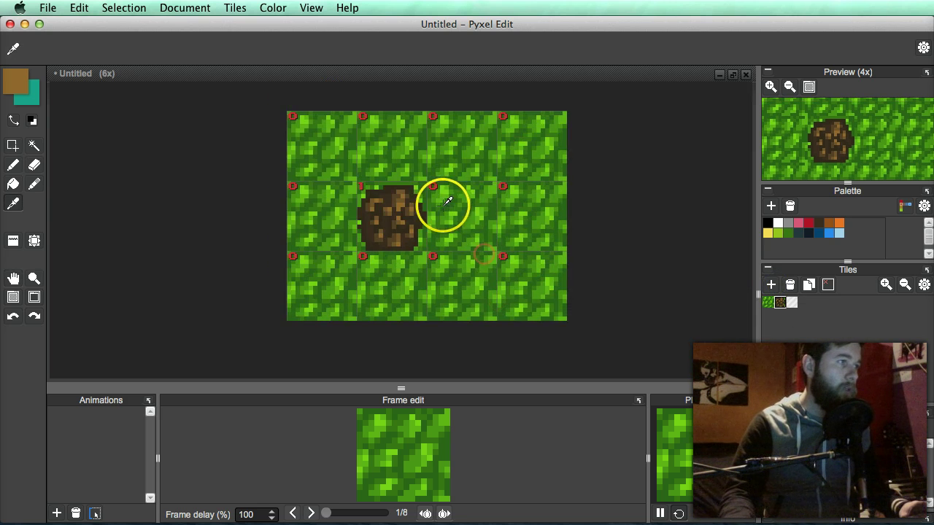
{"action": "scroll", "coordinate": [482, 227], "scroll_direction": "up", "scroll_amount": 2}
{"action": "key", "text": "space"}
{"action": "left_click_drag", "start_coordinate": [488, 241], "coordinate": [453, 205]}
{"action": "scroll", "coordinate": [475, 222], "scroll_direction": "down", "scroll_amount": 2}
{"action": "key", "text": "space"}
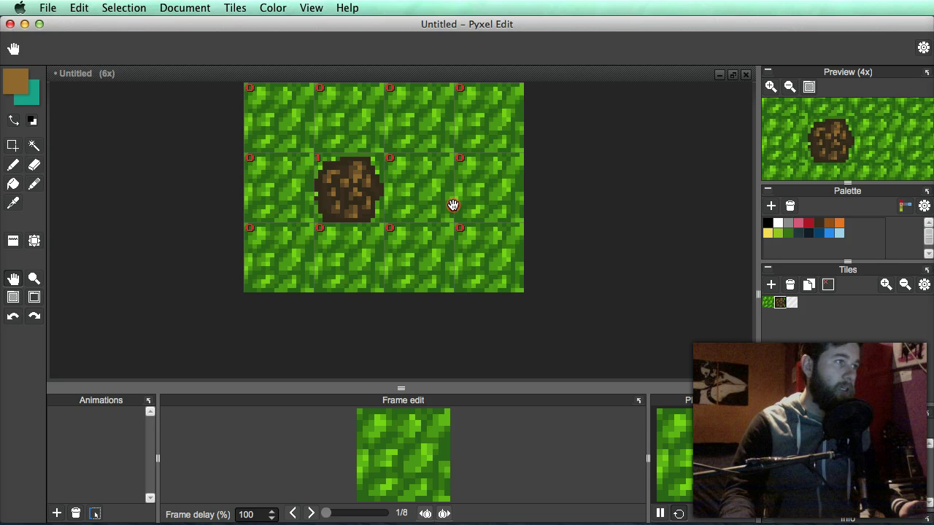
{"action": "key", "text": "i"}
{"action": "scroll", "coordinate": [454, 205], "scroll_direction": "up", "scroll_amount": 2}
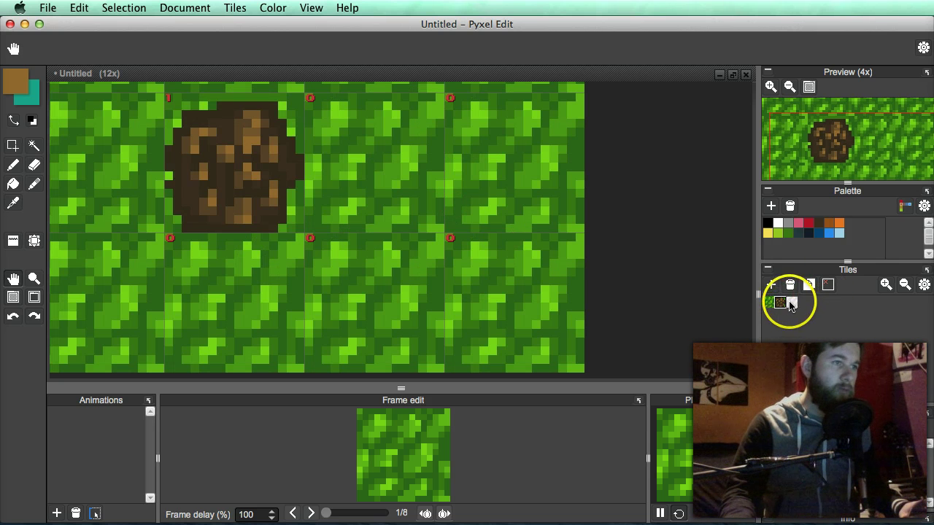
{"action": "left_click", "coordinate": [791, 303]}
{"action": "left_click", "coordinate": [375, 156]}
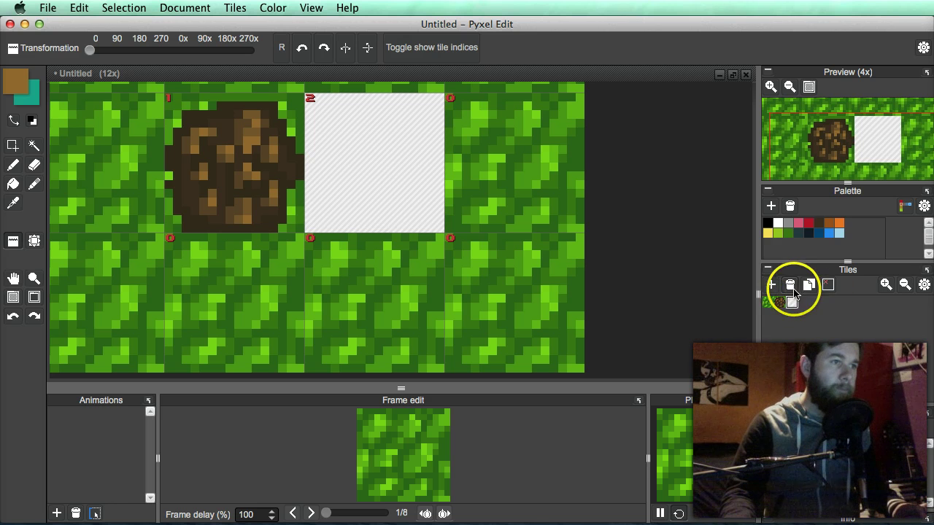
- Create three more blank tiles and place tile 3 directly to the right of blank tile 2
{"action": "left_click", "coordinate": [769, 285]}
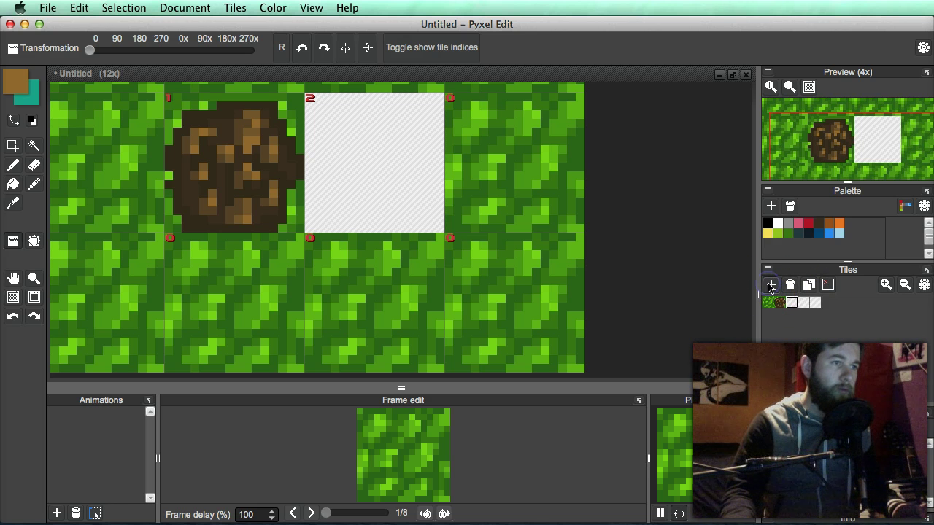
{"action": "left_click", "coordinate": [802, 303]}
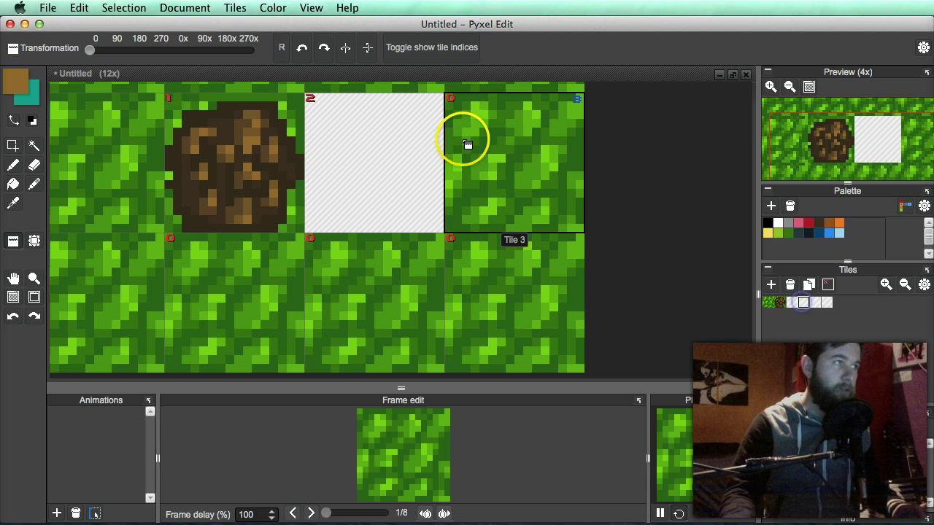
{"action": "left_click", "coordinate": [504, 156]}
{"action": "scroll", "coordinate": [573, 229], "scroll_direction": "down", "scroll_amount": 2}
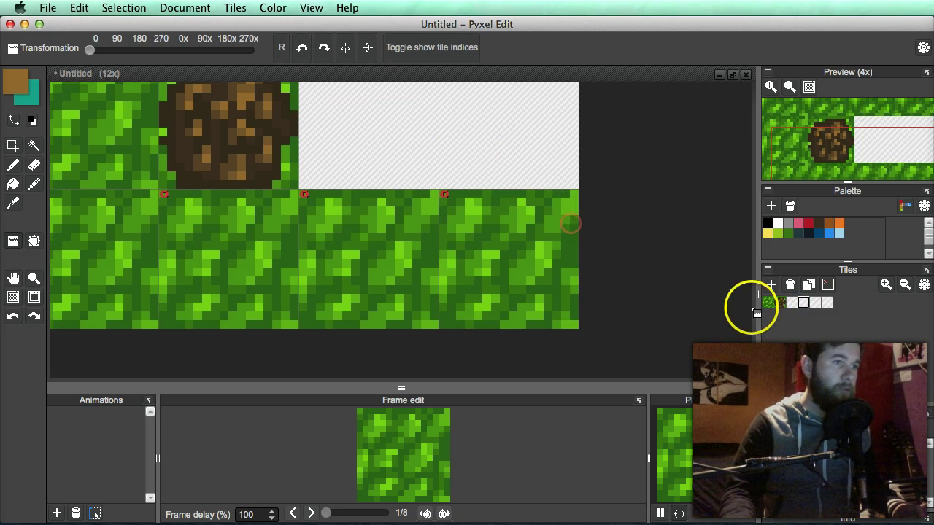
- Place blank tiles 4 and 5 side by side in the bottom row, beneath tiles 2 and 3
{"action": "left_click", "coordinate": [816, 304]}
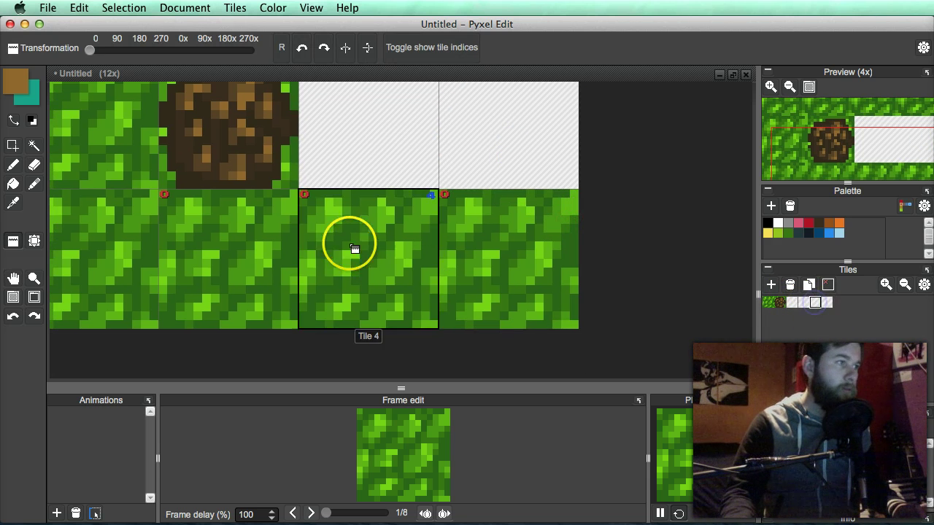
{"action": "left_click", "coordinate": [349, 238]}
{"action": "left_click_drag", "start_coordinate": [826, 305], "coordinate": [486, 250]}
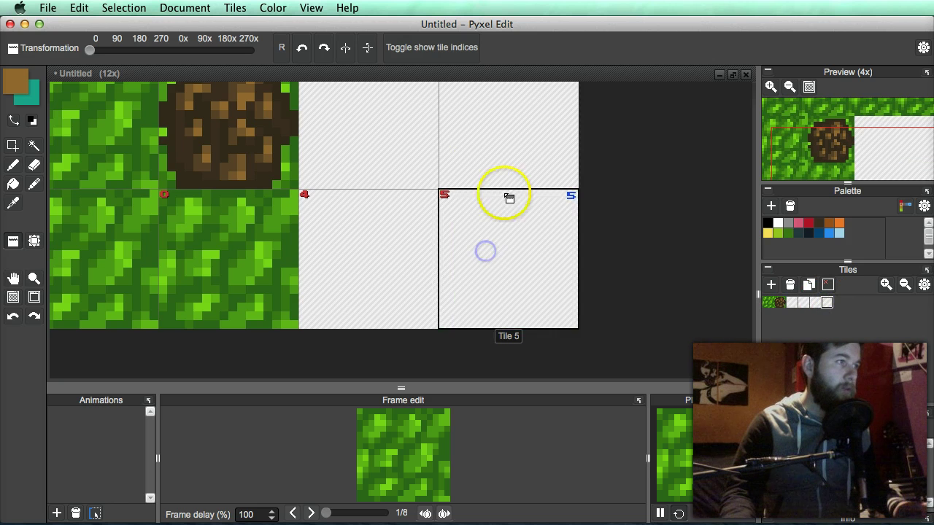
- Sample the dark green from the grass and paint a ragged edge along the top of blank tile 2
{"action": "scroll", "coordinate": [504, 200], "scroll_direction": "down", "scroll_amount": 2}
{"action": "scroll", "coordinate": [476, 227], "scroll_direction": "up", "scroll_amount": 2}
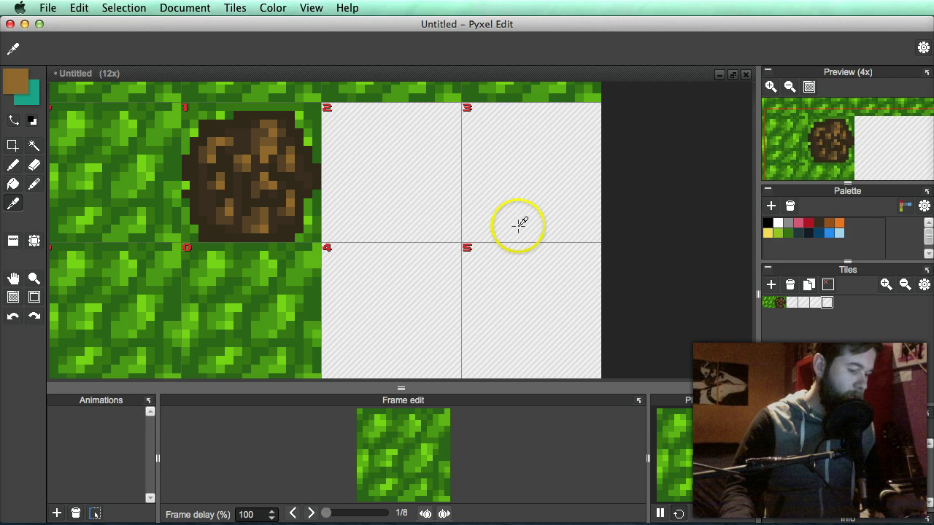
{"action": "key", "text": "space"}
{"action": "left_click_drag", "start_coordinate": [473, 226], "coordinate": [481, 268]}
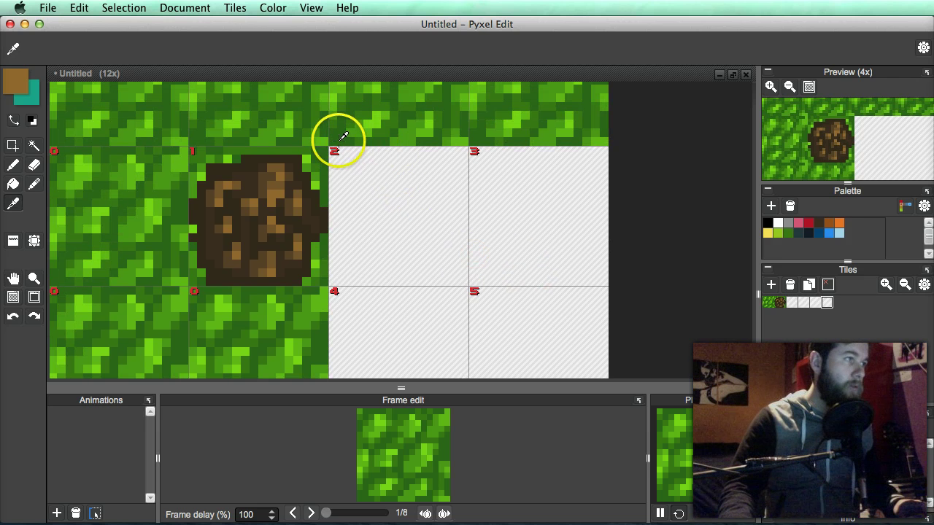
{"action": "key", "text": "space"}
{"action": "left_click", "coordinate": [406, 197]}
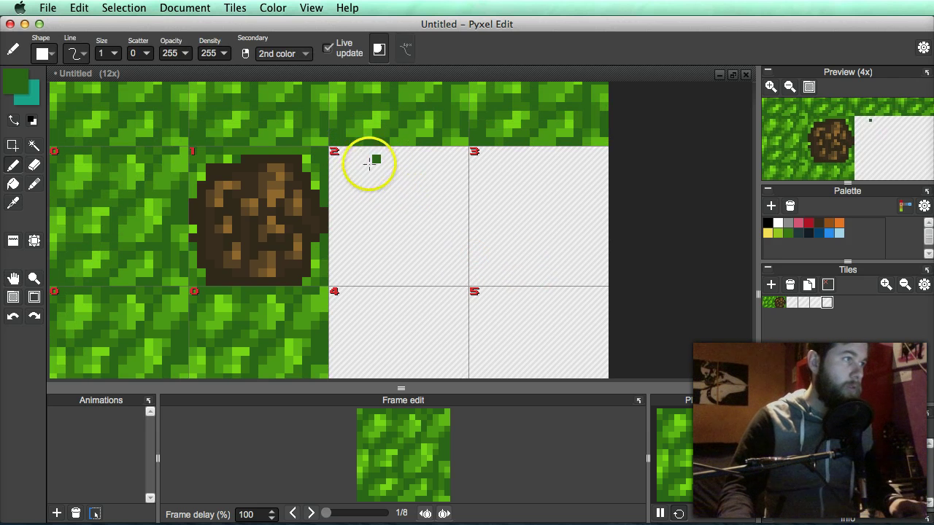
{"action": "left_click_drag", "start_coordinate": [340, 153], "coordinate": [329, 172]}
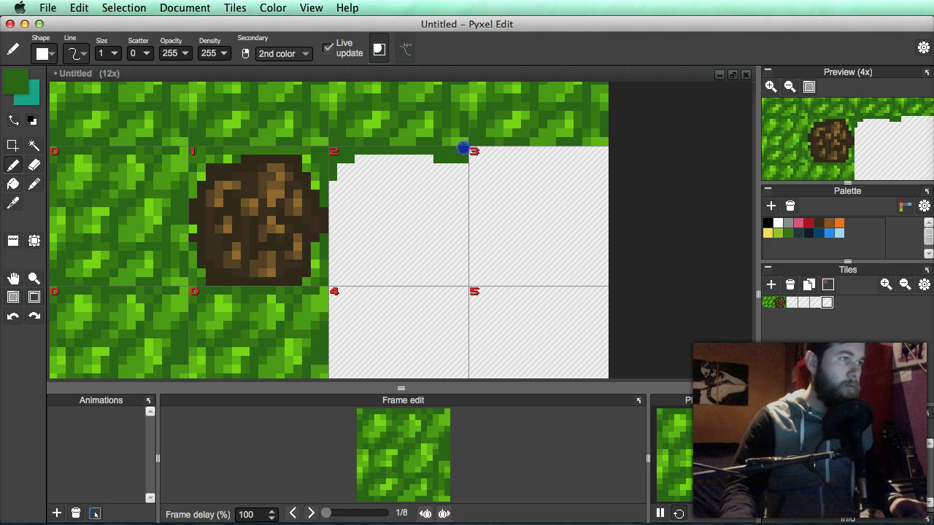
- Turn off the pen's restriction to a single tile and paint the dark green edge along the top of tile 3
{"action": "left_click_drag", "start_coordinate": [464, 148], "coordinate": [509, 147]}
{"action": "key", "text": "space"}
{"action": "left_click_drag", "start_coordinate": [510, 194], "coordinate": [472, 161]}
{"action": "left_click", "coordinate": [382, 48]}
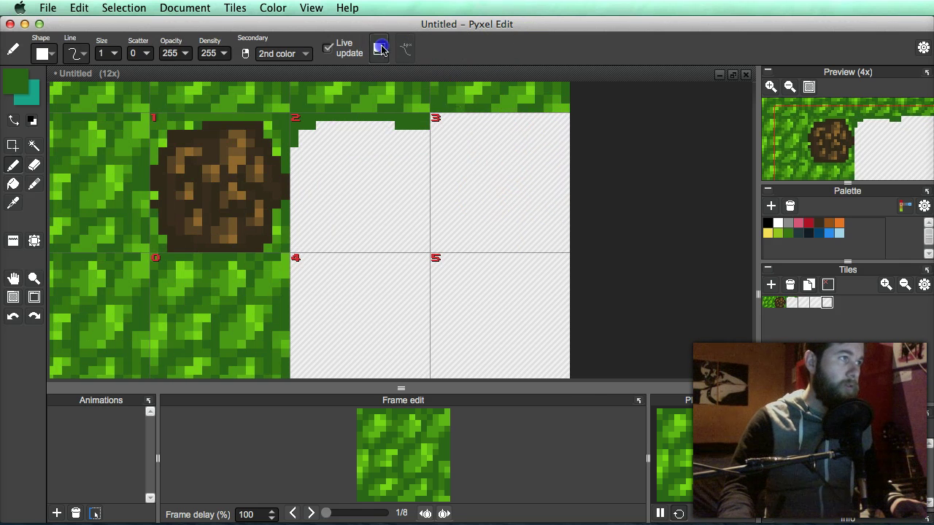
{"action": "left_click", "coordinate": [443, 124]}
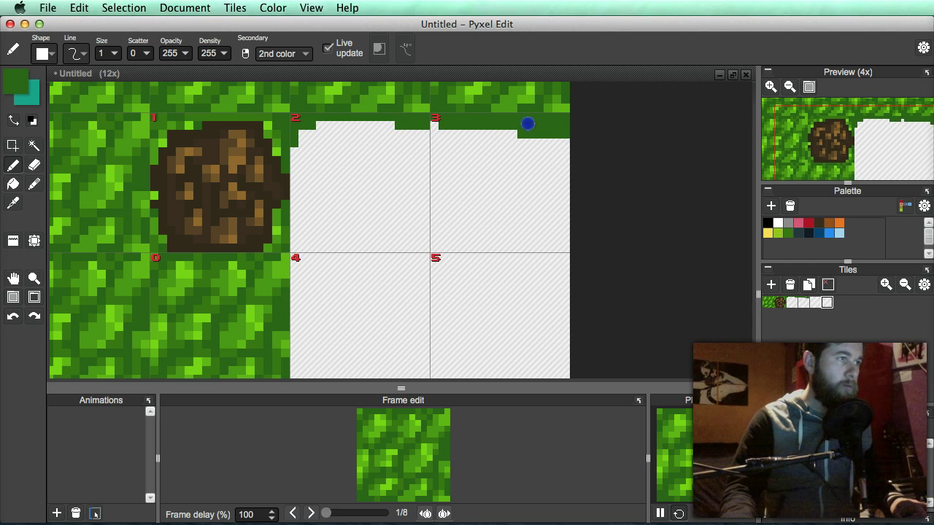
- Continue the ragged dark green border down the outer side of tiles 3 and 5, beneath tiles 5 and 4, and up the inner grass side
{"action": "mouse_move", "coordinate": [576, 201]}
{"action": "left_mouse_down"}
{"action": "mouse_move", "coordinate": [565, 265]}
{"action": "mouse_move", "coordinate": [557, 178]}
{"action": "mouse_move", "coordinate": [564, 278]}
{"action": "left_mouse_up"}
{"action": "key", "text": "space"}
{"action": "left_click_drag", "start_coordinate": [576, 205], "coordinate": [581, 102]}
{"action": "left_click_drag", "start_coordinate": [574, 187], "coordinate": [574, 206]}
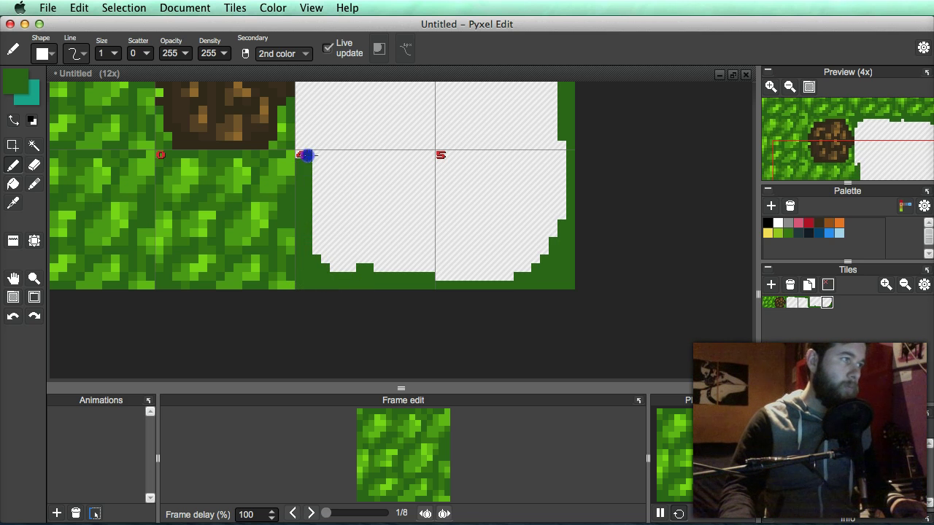
{"action": "left_click_drag", "start_coordinate": [305, 156], "coordinate": [368, 303]}
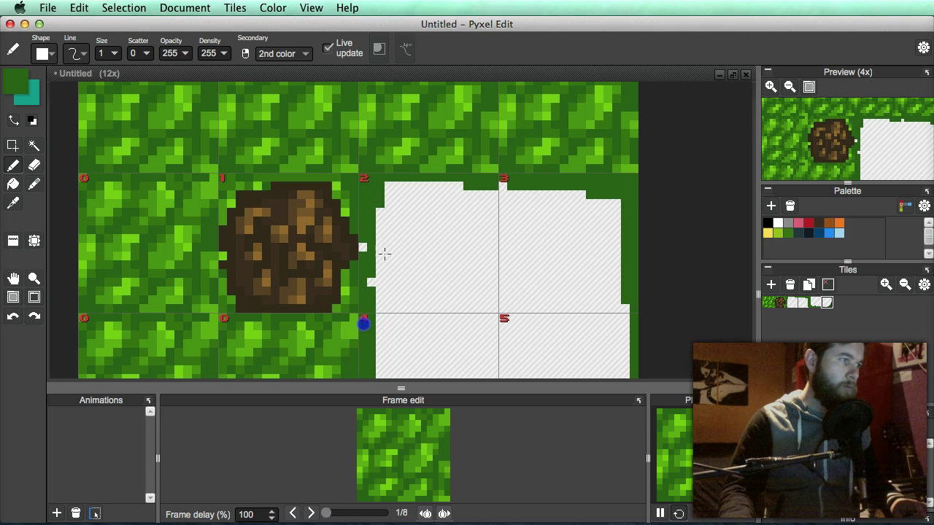
- Sample the medium green from the grass and paint patches of it around the border of the 2×2 tile block
{"action": "left_click", "coordinate": [345, 139], "text": "alt"}
{"action": "left_click", "coordinate": [363, 246]}
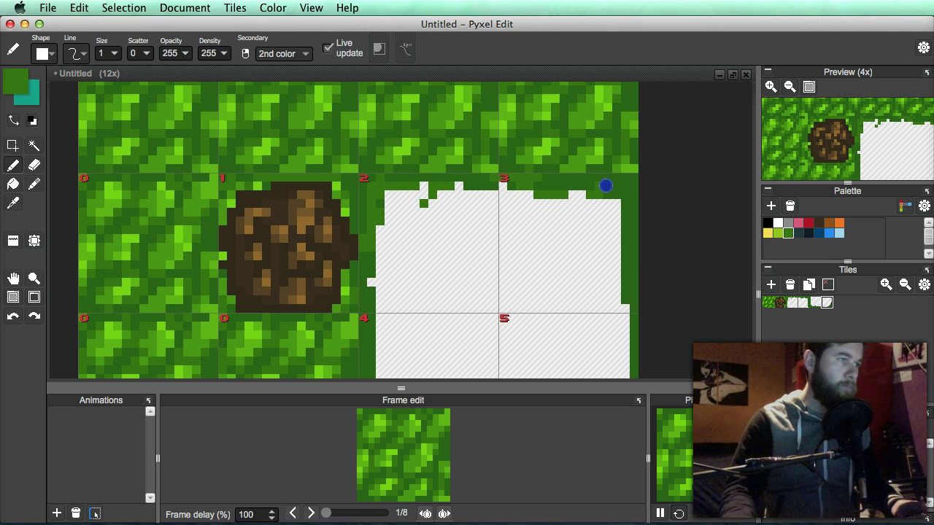
{"action": "left_click_drag", "start_coordinate": [619, 257], "coordinate": [524, 186]}
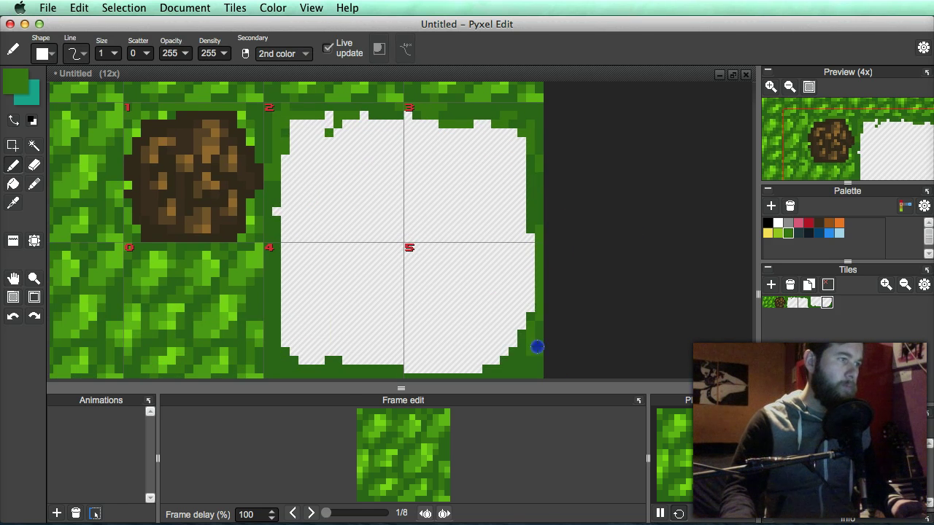
{"action": "left_click_drag", "start_coordinate": [488, 356], "coordinate": [379, 367]}
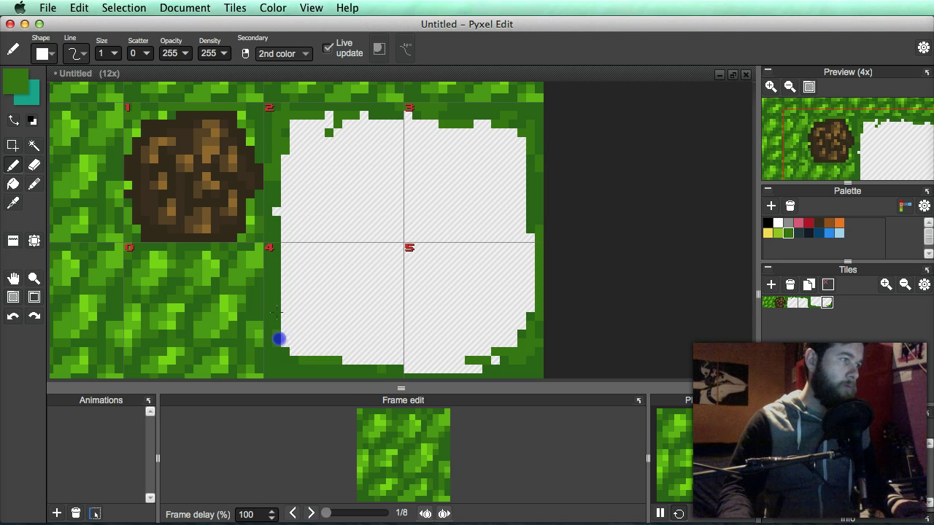
- Sample the bright green and paint highlights on the upper-left corner of tile 2's border, undoing the latest strokes
{"action": "left_click_drag", "start_coordinate": [336, 120], "coordinate": [358, 165]}
{"action": "left_click", "coordinate": [334, 125], "text": "alt"}
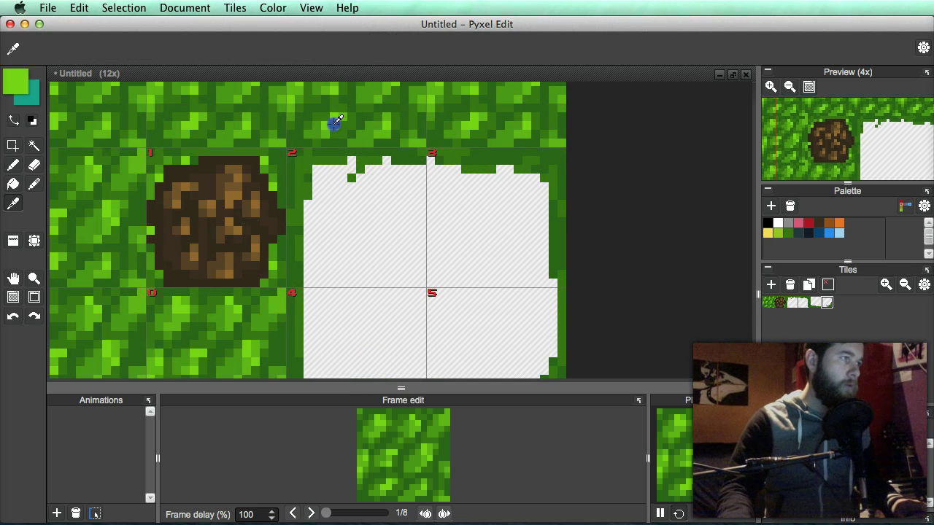
{"action": "left_click", "coordinate": [369, 165]}
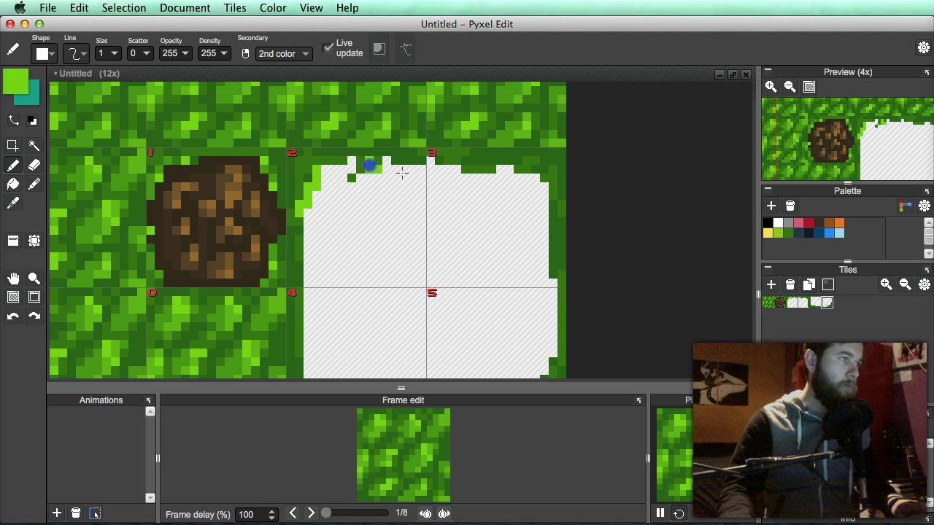
{"action": "key", "text": "super+z"}
{"action": "key", "text": "super+z"}
{"action": "key", "text": "super+z"}
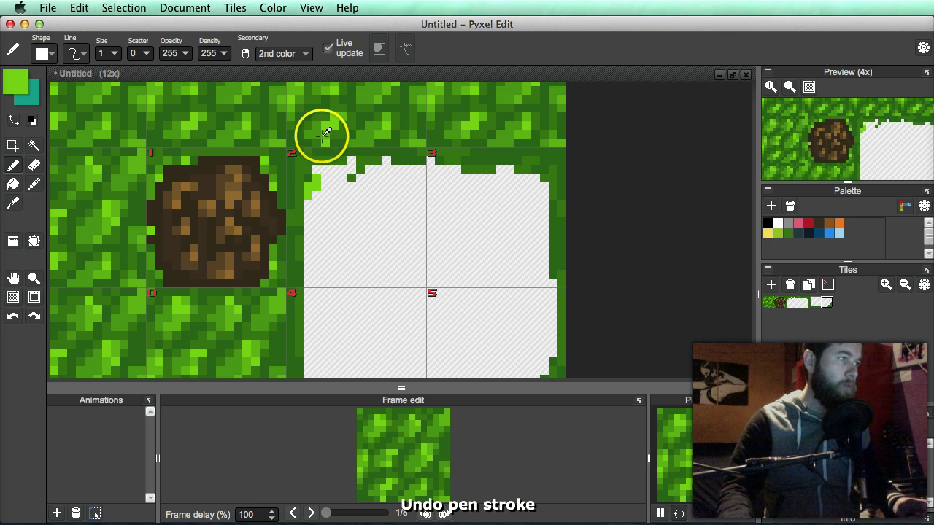
- Sample the lighter mid green from the grass and paint patches along the upper borders of tiles 2 and 3
{"action": "left_click", "coordinate": [317, 132], "text": "alt"}
{"action": "left_click_drag", "start_coordinate": [309, 191], "coordinate": [304, 206]}
{"action": "left_click_drag", "start_coordinate": [365, 163], "coordinate": [403, 162]}
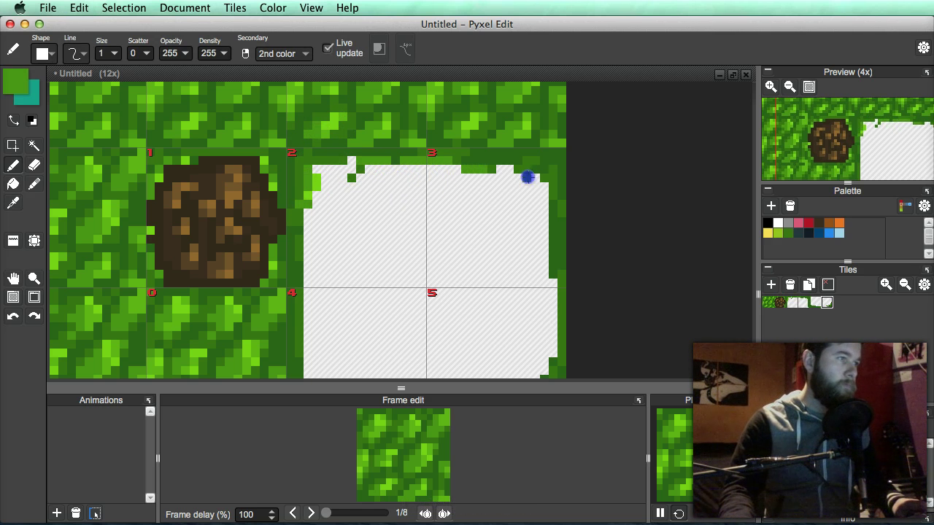
- Paint lighter mid green patches down the right border, along the bottom and up the left border of the block, undoing two strokes
{"action": "scroll", "coordinate": [550, 261], "scroll_direction": "down", "scroll_amount": 3}
{"action": "scroll", "coordinate": [550, 260], "scroll_direction": "right", "scroll_amount": 2}
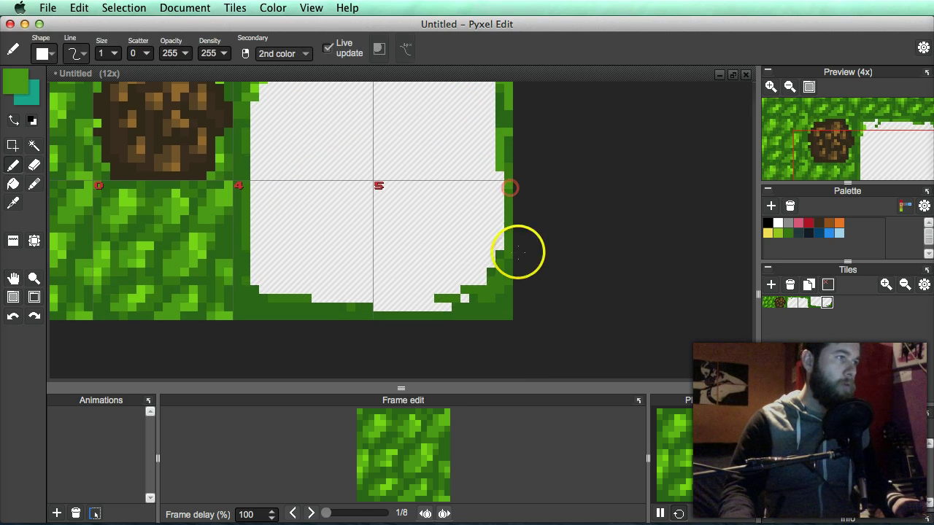
{"action": "mouse_move", "coordinate": [517, 253]}
{"action": "left_mouse_down"}
{"action": "mouse_move", "coordinate": [506, 227]}
{"action": "mouse_move", "coordinate": [493, 285]}
{"action": "left_mouse_up"}
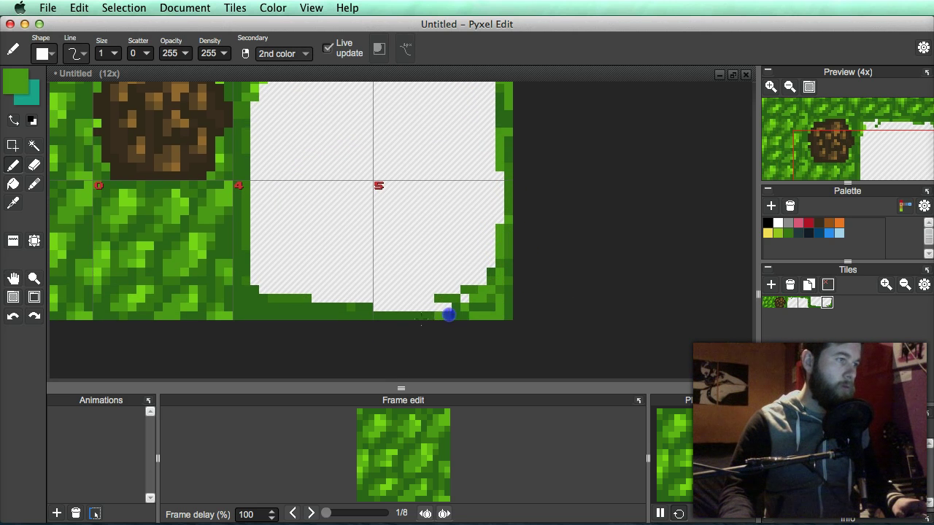
{"action": "key", "text": "super+z"}
{"action": "left_click", "coordinate": [492, 305]}
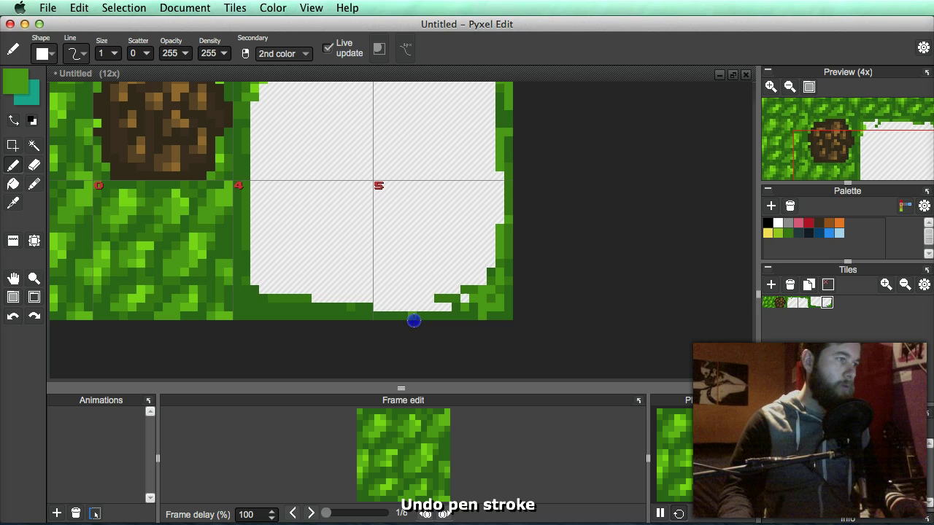
{"action": "left_click_drag", "start_coordinate": [369, 316], "coordinate": [359, 315]}
{"action": "left_click", "coordinate": [316, 298]}
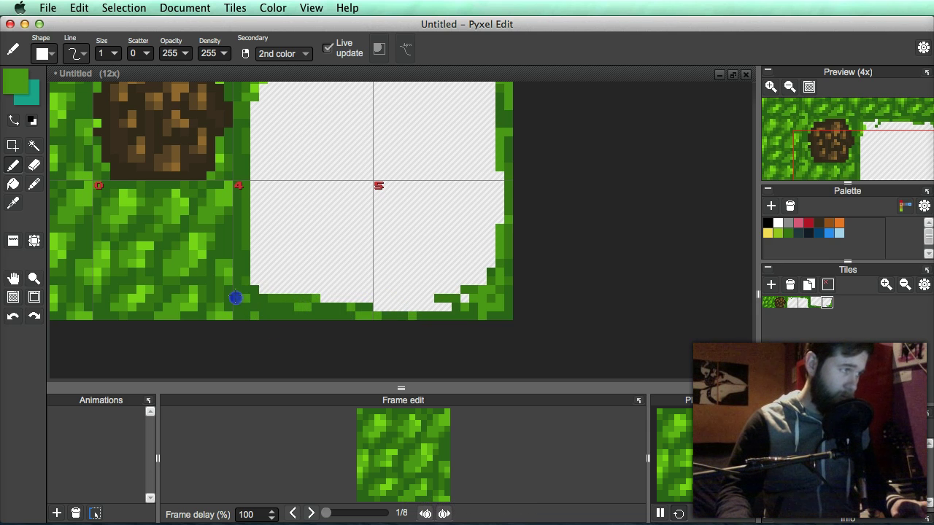
{"action": "key", "text": "super+z"}
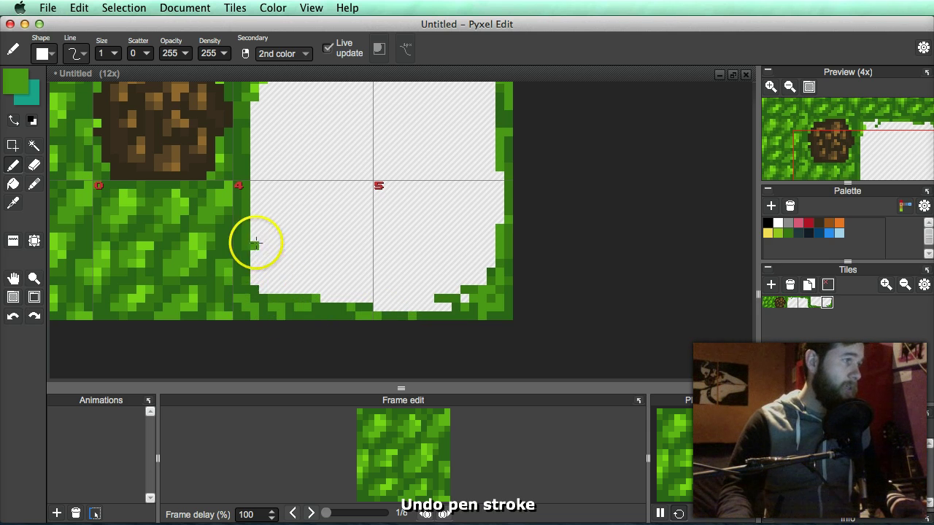
{"action": "left_click_drag", "start_coordinate": [251, 240], "coordinate": [248, 153]}
{"action": "left_click", "coordinate": [243, 118]}
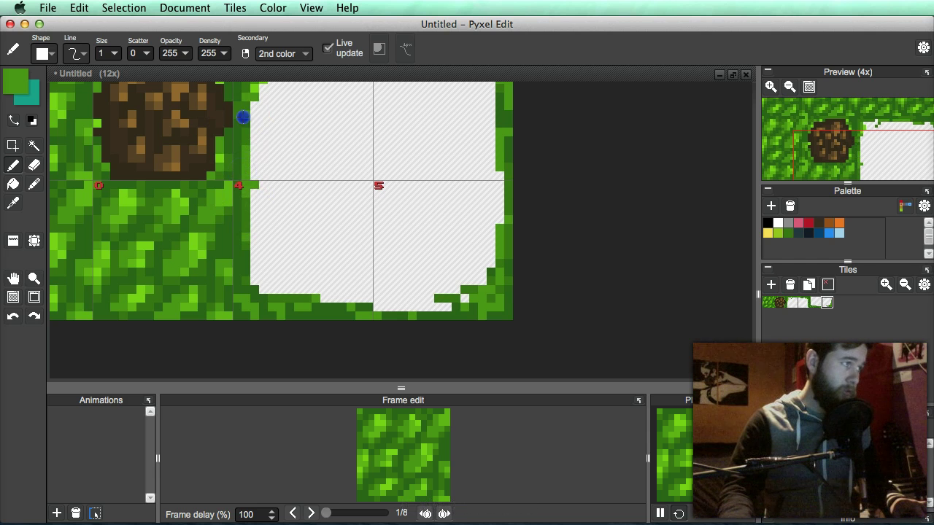
- Sample the bright green from the grass and dot highlight pixels around the border of the 2×2 block
{"action": "mouse_move", "coordinate": [287, 127]}
{"action": "left_mouse_down"}
{"action": "mouse_move", "coordinate": [287, 227]}
{"action": "mouse_move", "coordinate": [304, 234]}
{"action": "left_mouse_up"}
{"action": "left_click", "coordinate": [291, 126]}
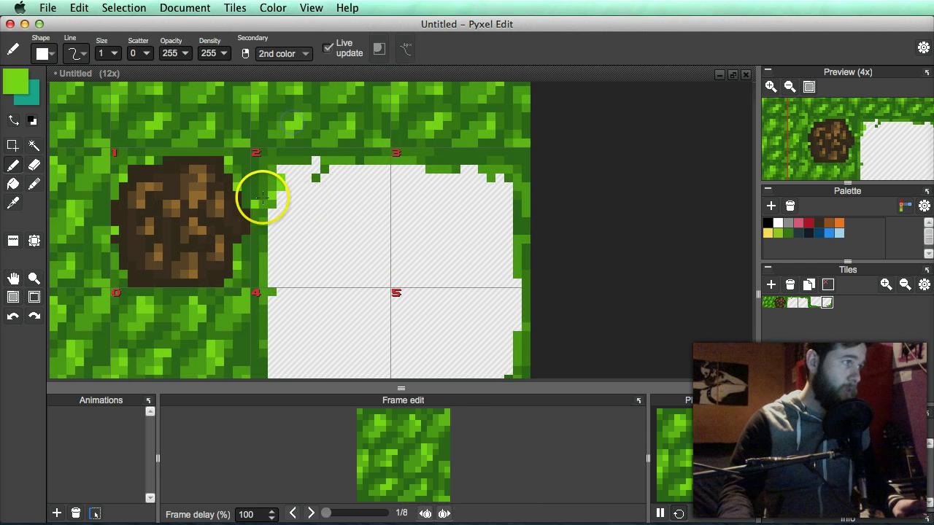
{"action": "left_click", "coordinate": [389, 164]}
{"action": "left_click", "coordinate": [455, 171]}
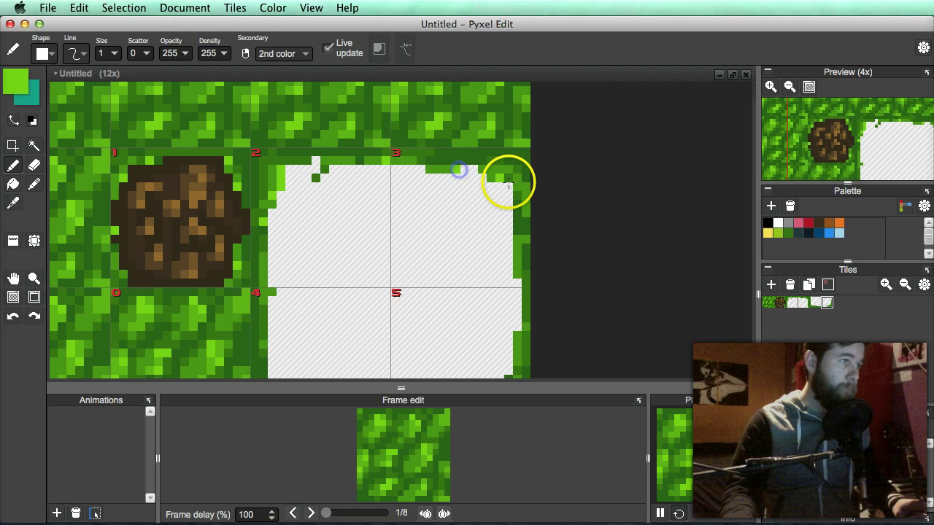
{"action": "left_click", "coordinate": [516, 182]}
{"action": "scroll", "coordinate": [537, 326], "scroll_direction": "down", "scroll_amount": 5}
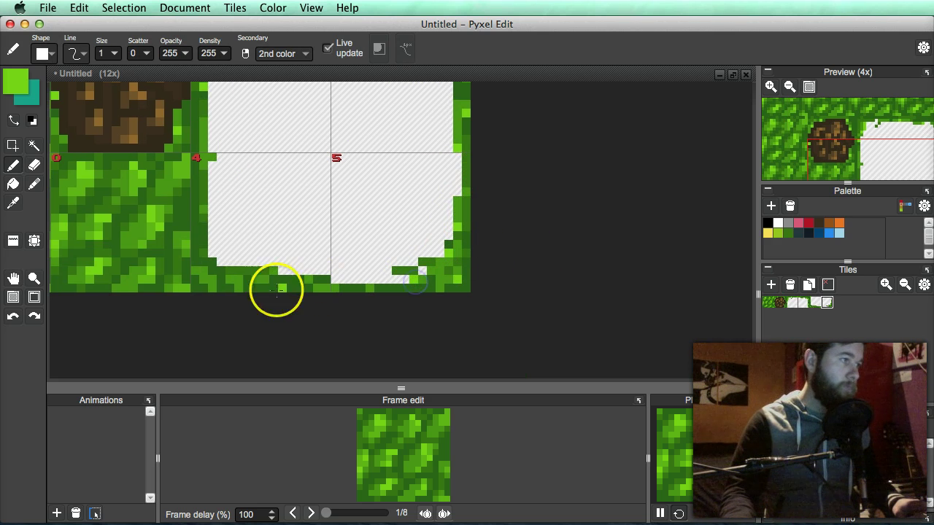
{"action": "left_click", "coordinate": [244, 275]}
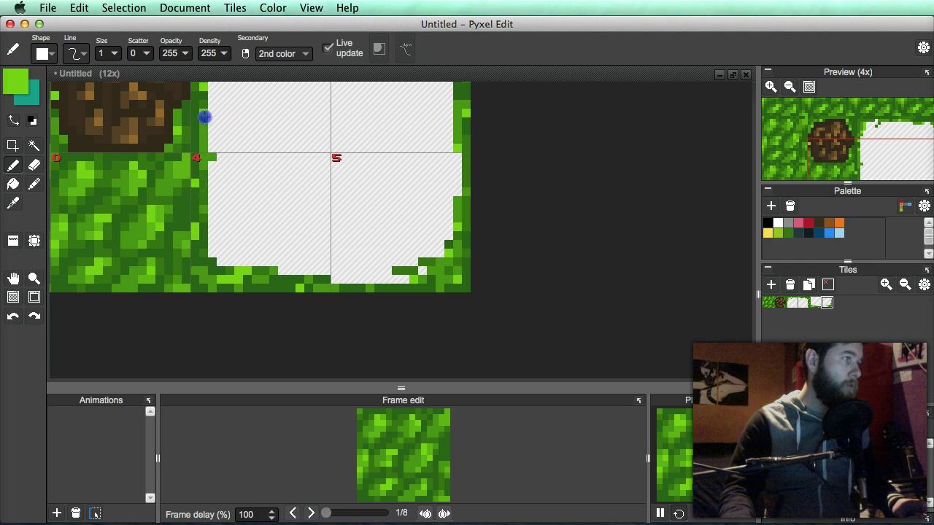
- Sample the dark brown from the dirt tile and fill the empty interiors of tiles 2, 3, 5 and 4 with it
{"action": "key", "text": "i"}
{"action": "scroll", "coordinate": [338, 162], "scroll_direction": "down", "scroll_amount": 1}
{"action": "left_click_drag", "start_coordinate": [386, 184], "coordinate": [411, 234]}
{"action": "scroll", "coordinate": [326, 179], "scroll_direction": "up", "scroll_amount": 1}
{"action": "left_click", "coordinate": [168, 118]}
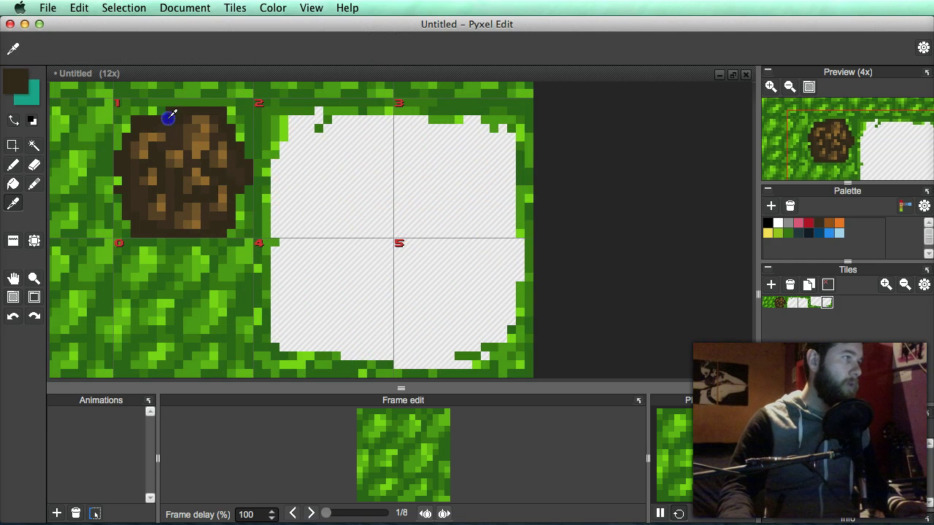
{"action": "left_click_drag", "start_coordinate": [261, 185], "coordinate": [273, 246]}
{"action": "key", "text": "space"}
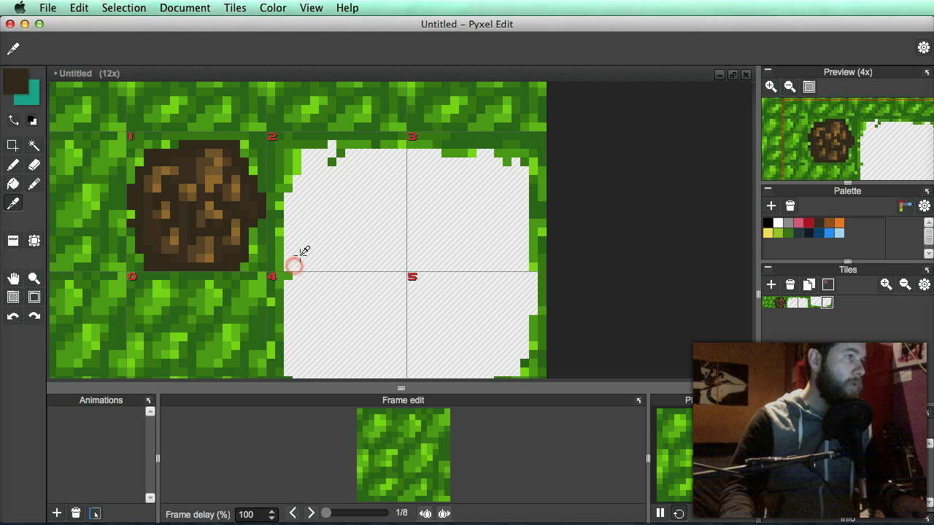
{"action": "key", "text": "f"}
{"action": "left_click", "coordinate": [319, 223]}
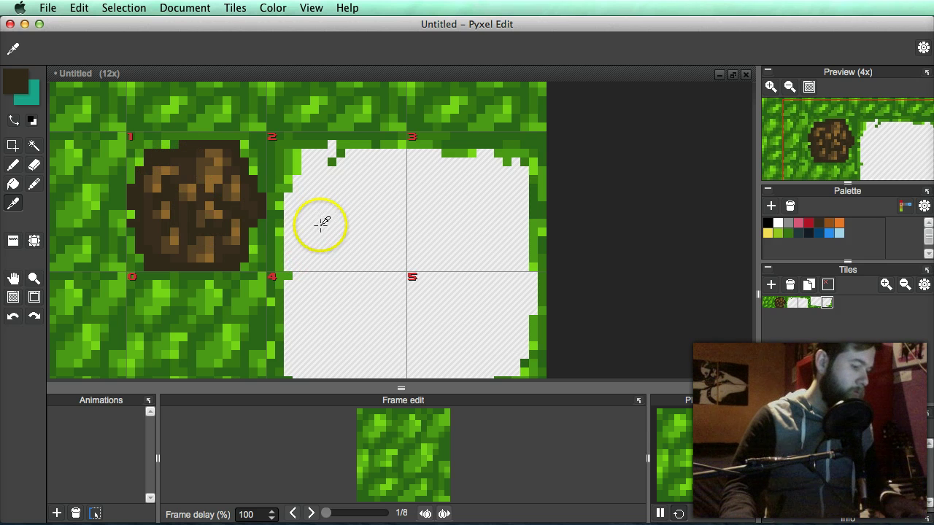
{"action": "left_click", "coordinate": [475, 225]}
{"action": "left_click", "coordinate": [440, 326]}
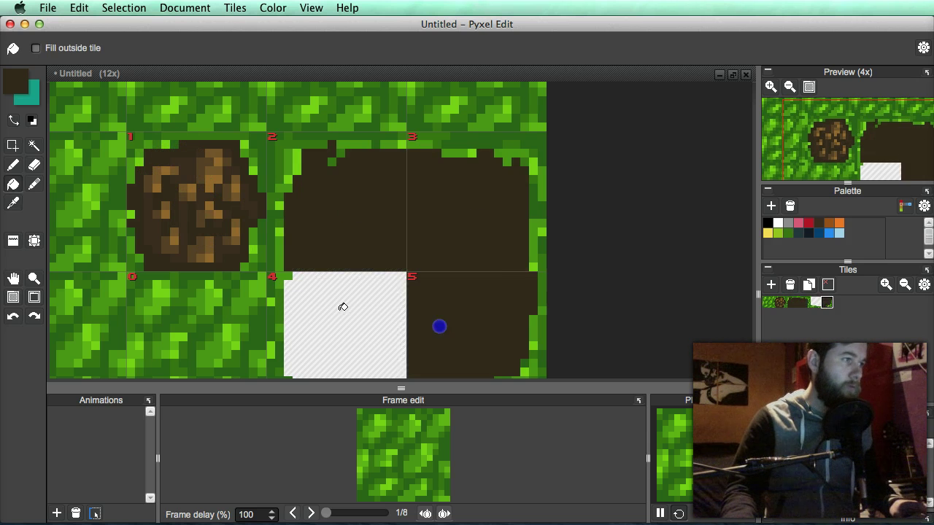
{"action": "left_click", "coordinate": [341, 309]}
{"action": "scroll", "coordinate": [481, 294], "scroll_direction": "down", "scroll_amount": 4}
{"action": "right_click", "coordinate": [478, 281]}
{"action": "scroll", "coordinate": [479, 277], "scroll_direction": "up", "scroll_amount": 2}
{"action": "scroll", "coordinate": [494, 295], "scroll_direction": "up", "scroll_amount": 2}
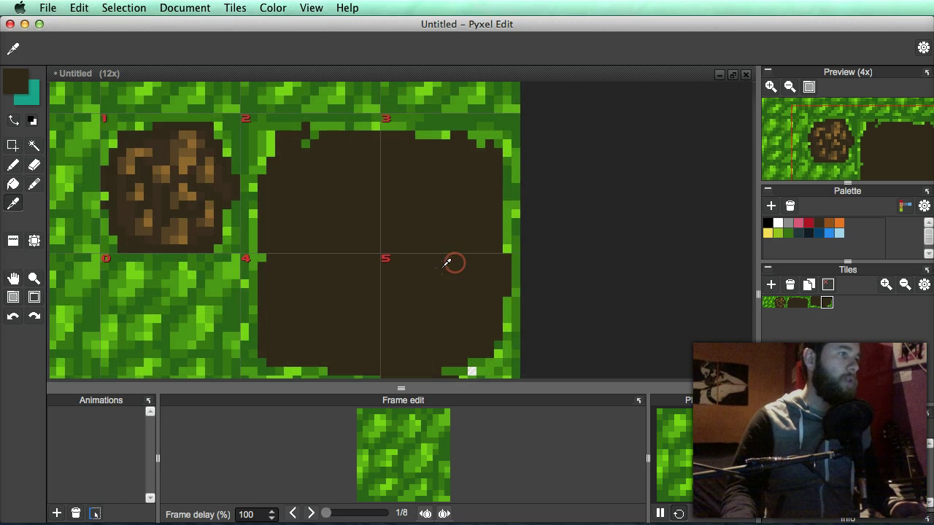
- Select the dirt texture inside tile 1 and place copies of it in tiles 2, 3, 5 and 4
{"action": "key", "text": "h"}
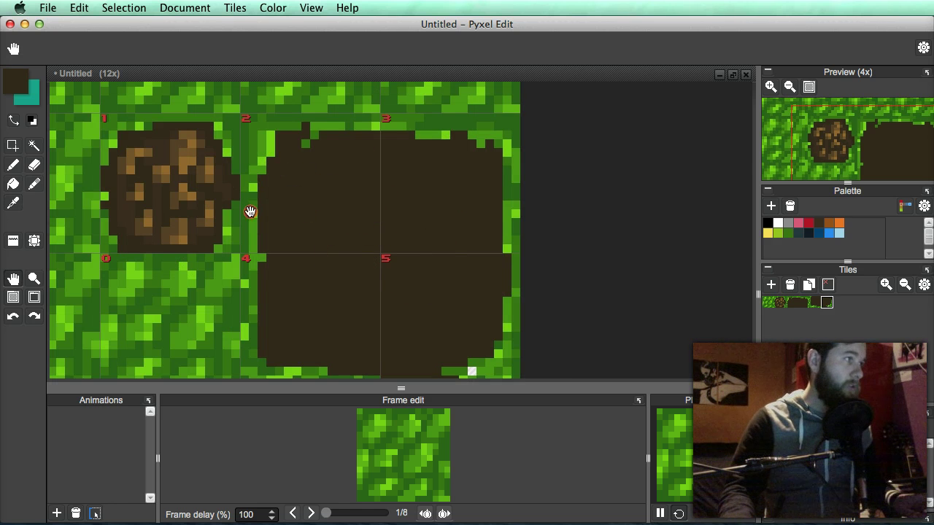
{"action": "left_click_drag", "start_coordinate": [234, 206], "coordinate": [276, 223]}
{"action": "key", "text": "i"}
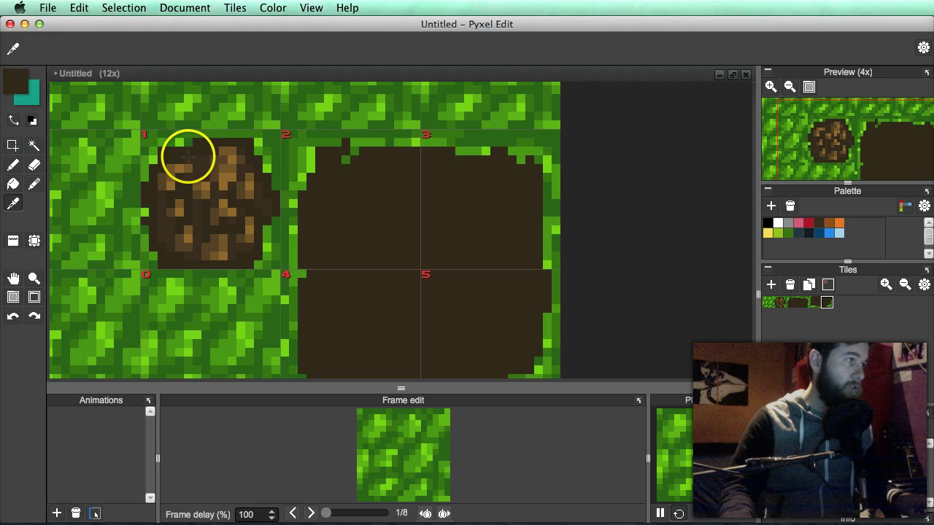
{"action": "key", "text": "m"}
{"action": "left_click_drag", "start_coordinate": [166, 147], "coordinate": [254, 259]}
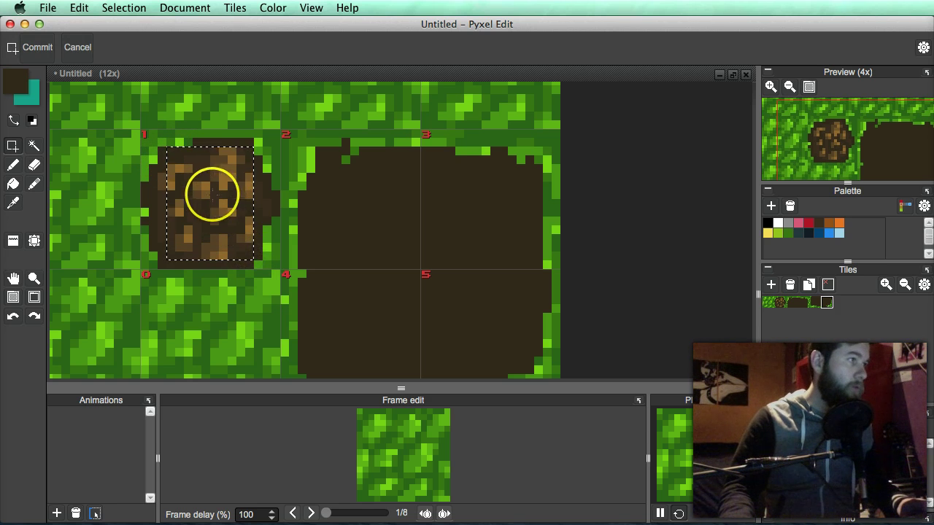
{"action": "left_click_drag", "start_coordinate": [210, 205], "coordinate": [462, 326]}
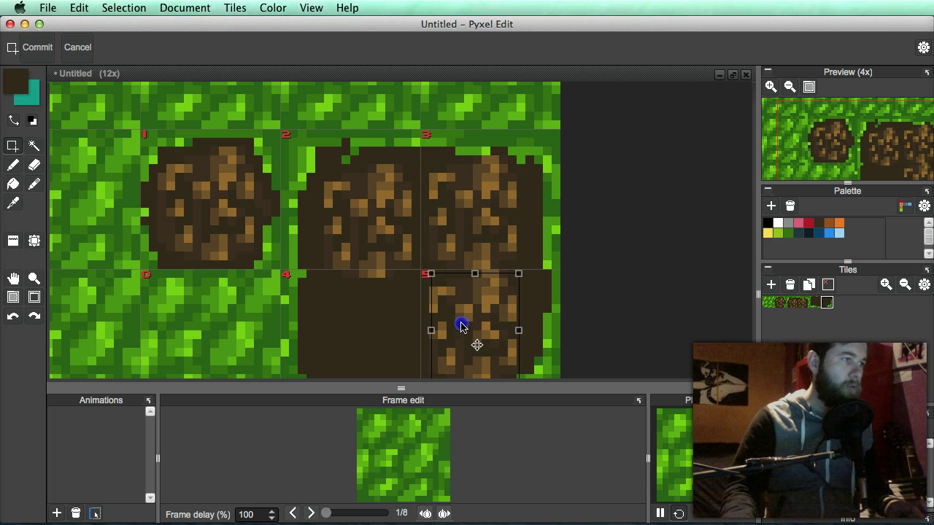
{"action": "left_click_drag", "start_coordinate": [530, 304], "coordinate": [524, 230]}
{"action": "left_click_drag", "start_coordinate": [479, 252], "coordinate": [371, 248]}
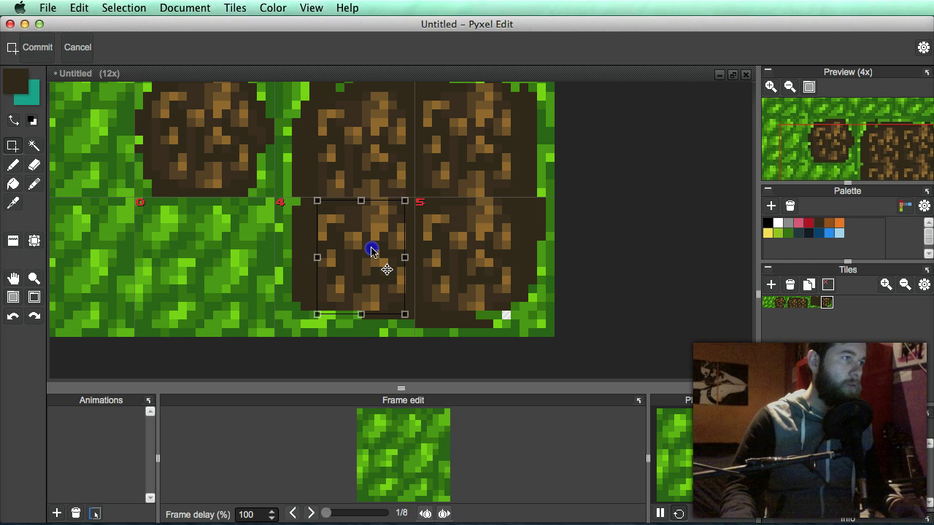
- Examine how the copied dirt textures meet across the 2×2 block
{"action": "scroll", "coordinate": [446, 220], "scroll_direction": "down", "scroll_amount": 1}
{"action": "left_click_drag", "start_coordinate": [468, 219], "coordinate": [418, 229]}
{"action": "scroll", "coordinate": [433, 226], "scroll_direction": "up", "scroll_amount": 2}
{"action": "scroll", "coordinate": [437, 217], "scroll_direction": "down", "scroll_amount": 1}
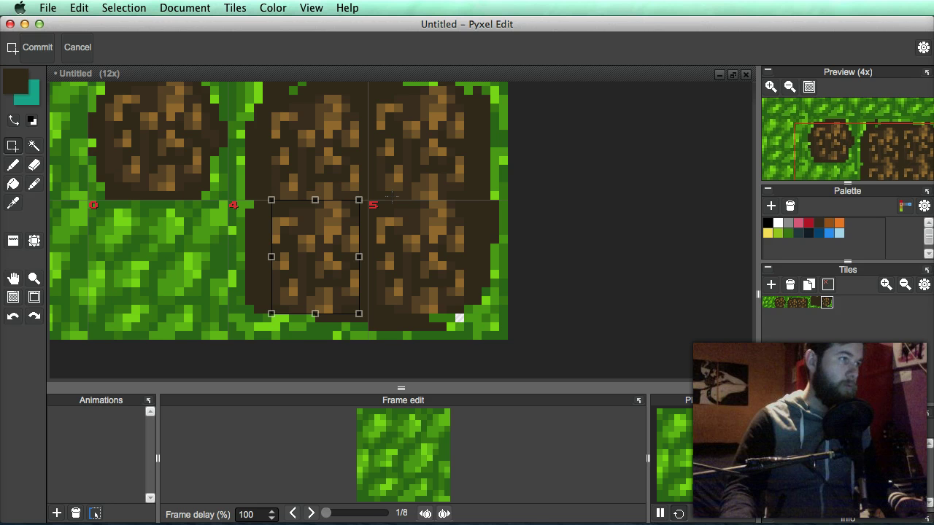
{"action": "scroll", "coordinate": [368, 270], "scroll_direction": "up", "scroll_amount": 2}
{"action": "scroll", "coordinate": [369, 270], "scroll_direction": "left", "scroll_amount": 1}
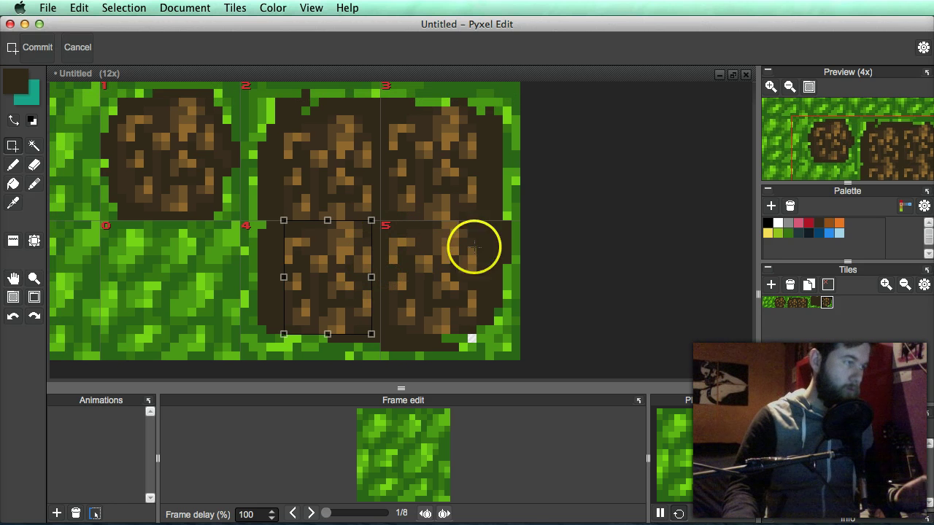
{"action": "scroll", "coordinate": [475, 251], "scroll_direction": "up", "scroll_amount": 1}
{"action": "scroll", "coordinate": [475, 252], "scroll_direction": "left", "scroll_amount": 2}
{"action": "key", "text": "b"}
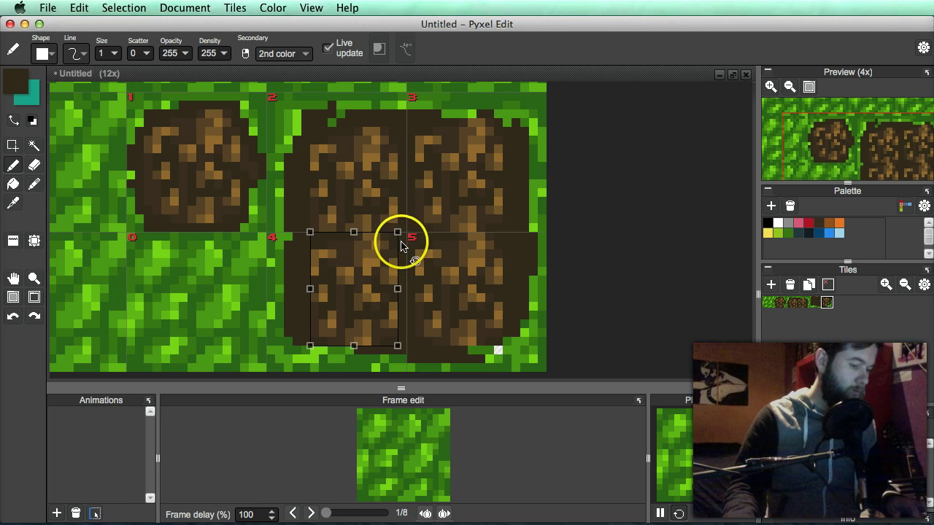
{"action": "scroll", "coordinate": [448, 240], "scroll_direction": "down", "scroll_amount": 1}
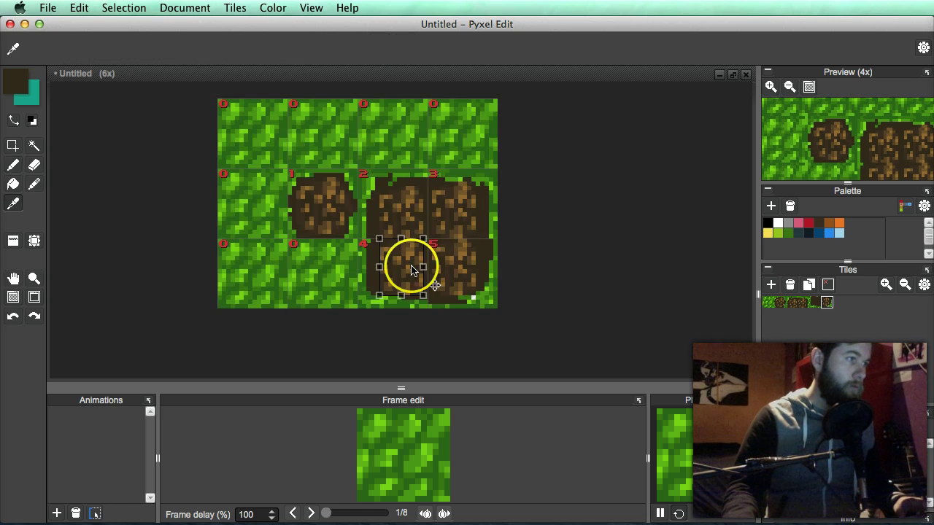
{"action": "scroll", "coordinate": [413, 265], "scroll_direction": "up", "scroll_amount": 1}
- Undo the dirt texture copy in tile 4, keeping the copy in tile 5
{"action": "key", "text": "super+z"}
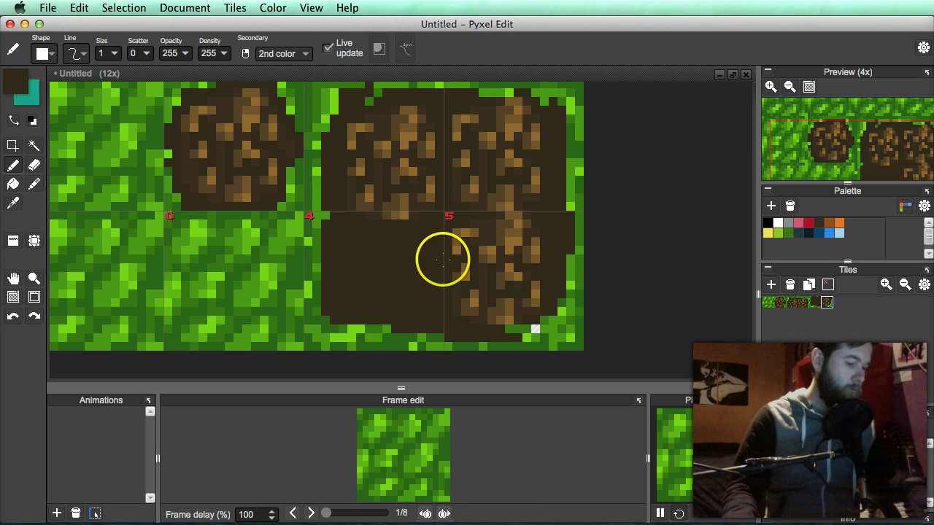
{"action": "key", "text": "super+shift+z"}
{"action": "key", "text": "super+z"}
{"action": "key", "text": "super+z"}
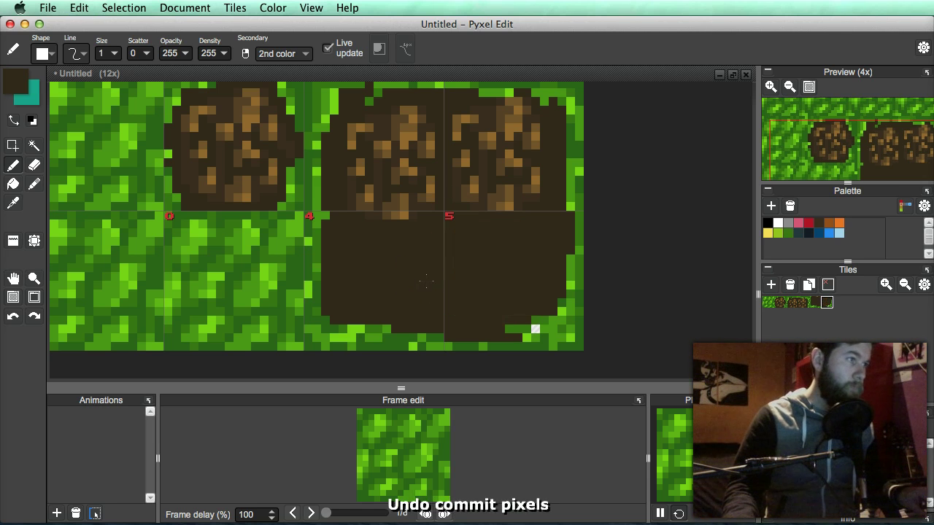
{"action": "key", "text": "super+shift+z"}
{"action": "key", "text": "super+shift+z"}
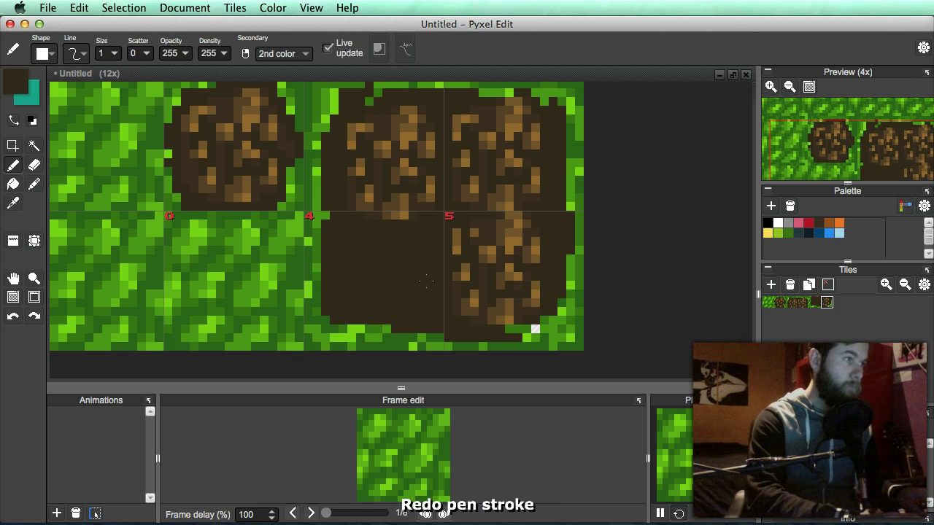
- Select the dirt texture in tile 2 and place a copy of it in tile 4, undoing a misplaced selection
{"action": "left_click_drag", "start_coordinate": [464, 176], "coordinate": [467, 183]}
{"action": "key", "text": "m"}
{"action": "left_click_drag", "start_coordinate": [446, 115], "coordinate": [349, 213]}
{"action": "left_click_drag", "start_coordinate": [416, 167], "coordinate": [409, 267]}
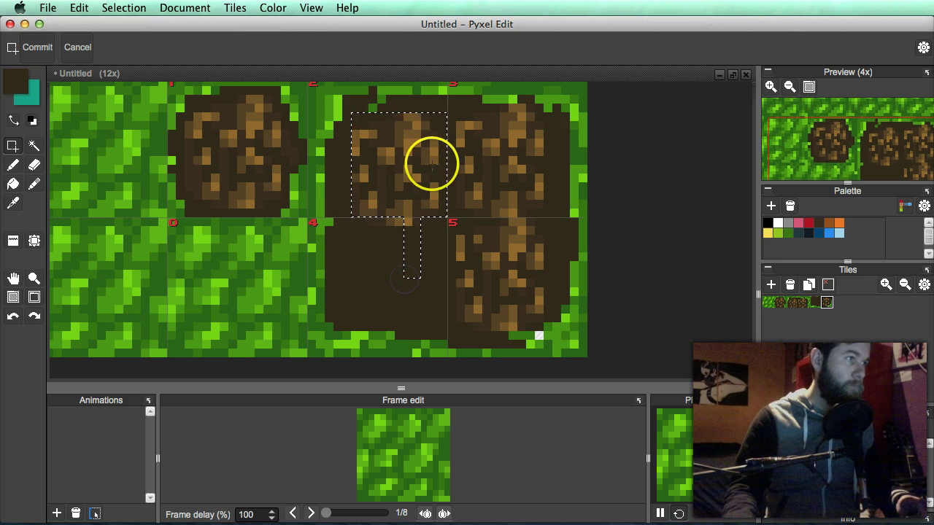
{"action": "key", "text": "super+z"}
{"action": "left_click_drag", "start_coordinate": [408, 171], "coordinate": [410, 279], "text": "super"}
- Sample the slightly lighter dark brown from the dirt and paint it over the plain dirt margins around the 2×2 block
{"action": "scroll", "coordinate": [497, 231], "scroll_direction": "down", "scroll_amount": 2}
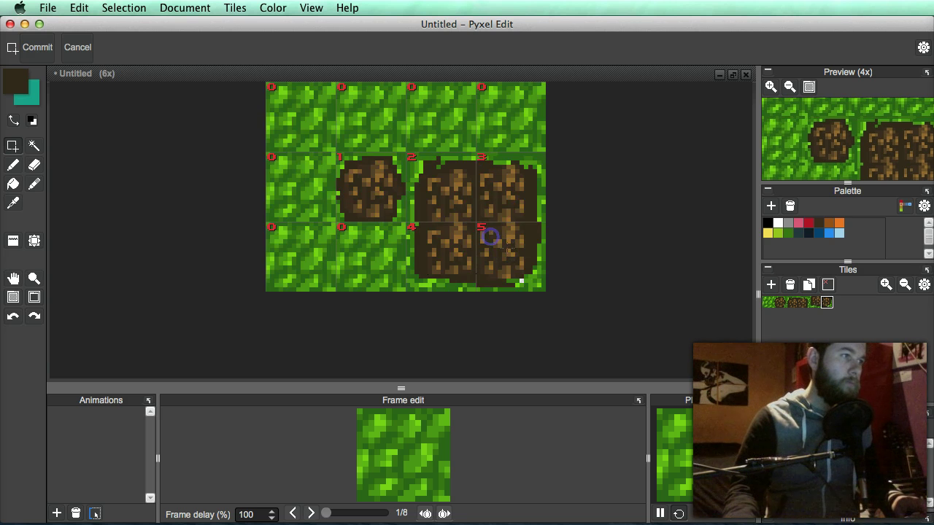
{"action": "scroll", "coordinate": [452, 250], "scroll_direction": "up", "scroll_amount": 3}
{"action": "scroll", "coordinate": [467, 240], "scroll_direction": "down", "scroll_amount": 2}
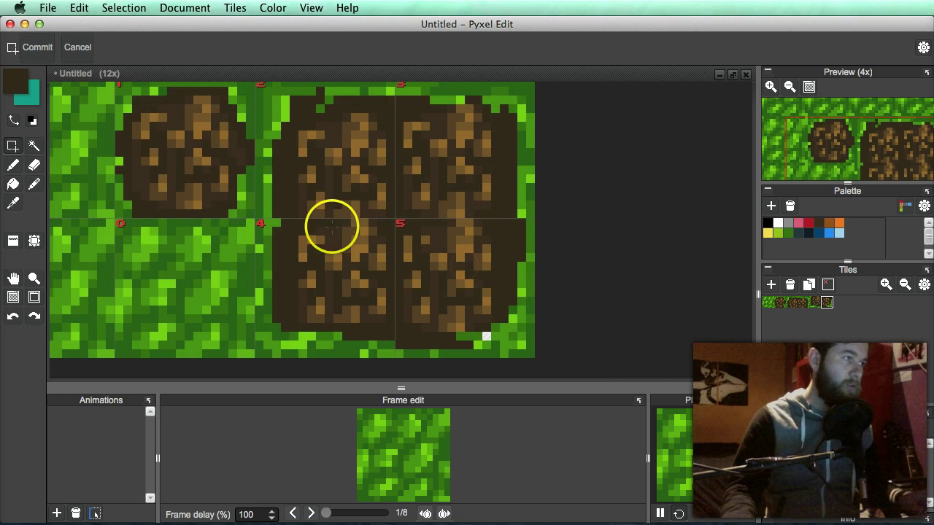
{"action": "key", "text": "b"}
{"action": "left_click", "coordinate": [304, 191], "text": "alt"}
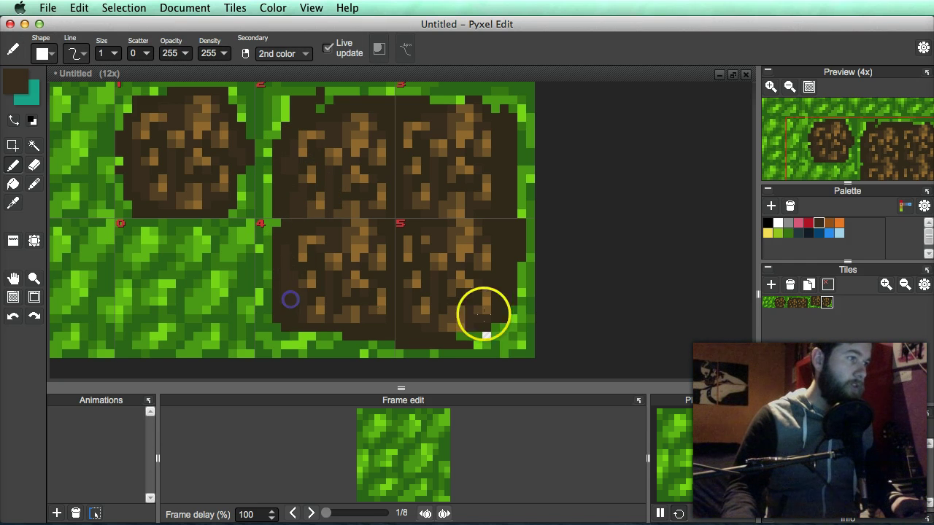
{"action": "left_click_drag", "start_coordinate": [484, 314], "coordinate": [507, 285]}
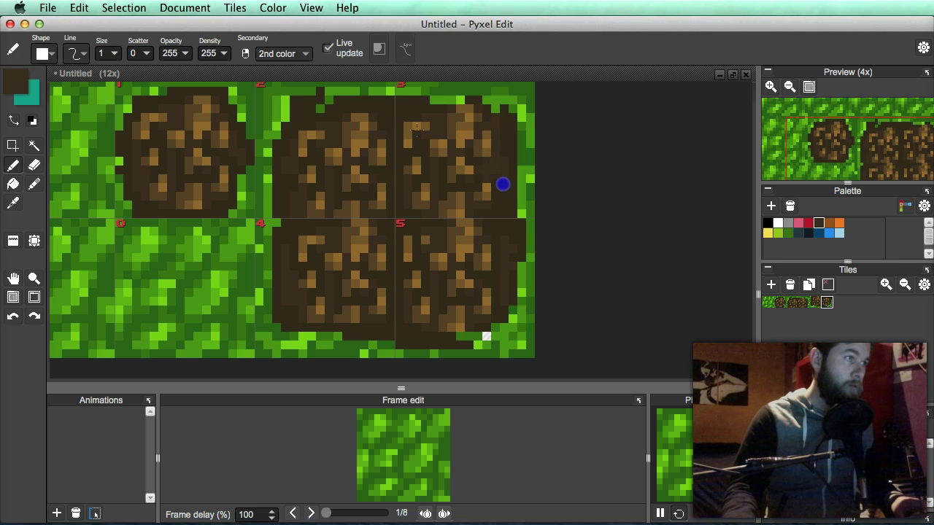
- Inspect the whole tile map on the canvas and in the preview at 2x
{"action": "scroll", "coordinate": [502, 186], "scroll_direction": "down", "scroll_amount": 4}
{"action": "left_click_drag", "start_coordinate": [506, 234], "coordinate": [486, 254]}
{"action": "scroll", "coordinate": [515, 218], "scroll_direction": "up", "scroll_amount": 2}
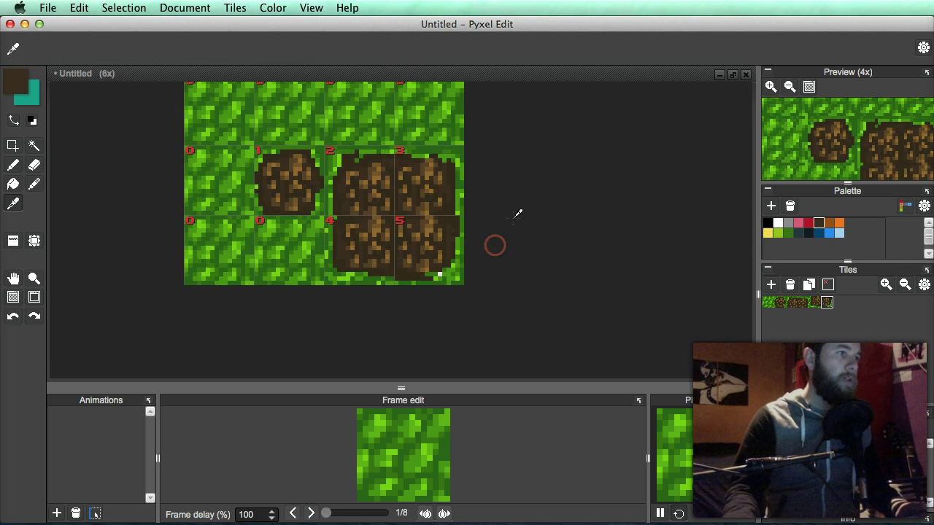
{"action": "key", "text": "space"}
{"action": "scroll", "coordinate": [844, 141], "scroll_direction": "down", "scroll_amount": 2}
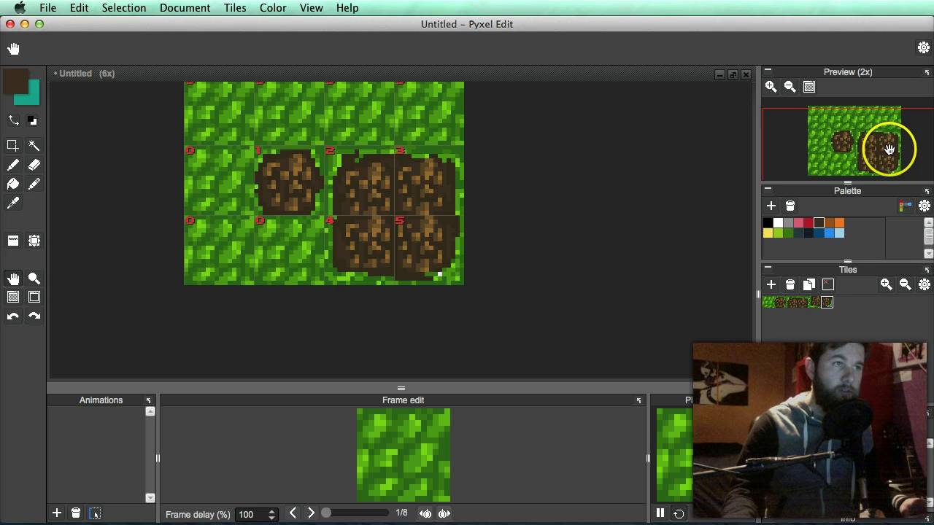
{"action": "left_click_drag", "start_coordinate": [834, 141], "coordinate": [836, 142]}
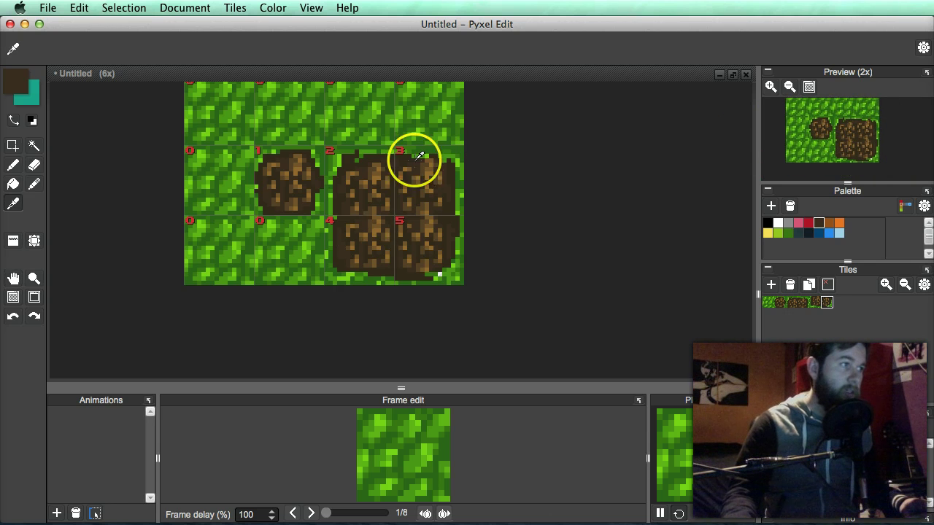
{"action": "left_click_drag", "start_coordinate": [396, 186], "coordinate": [392, 191]}
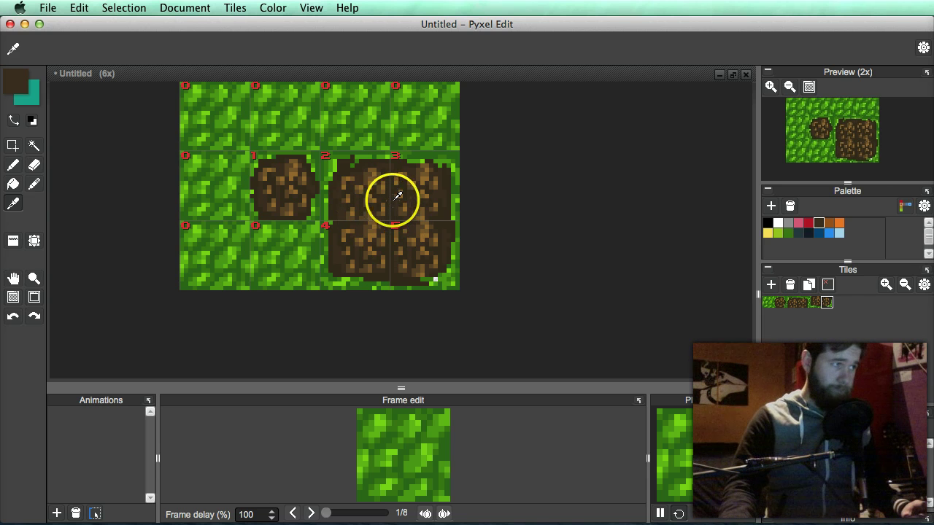
{"action": "left_click", "coordinate": [504, 212]}
{"action": "left_click_drag", "start_coordinate": [504, 212], "coordinate": [580, 246]}
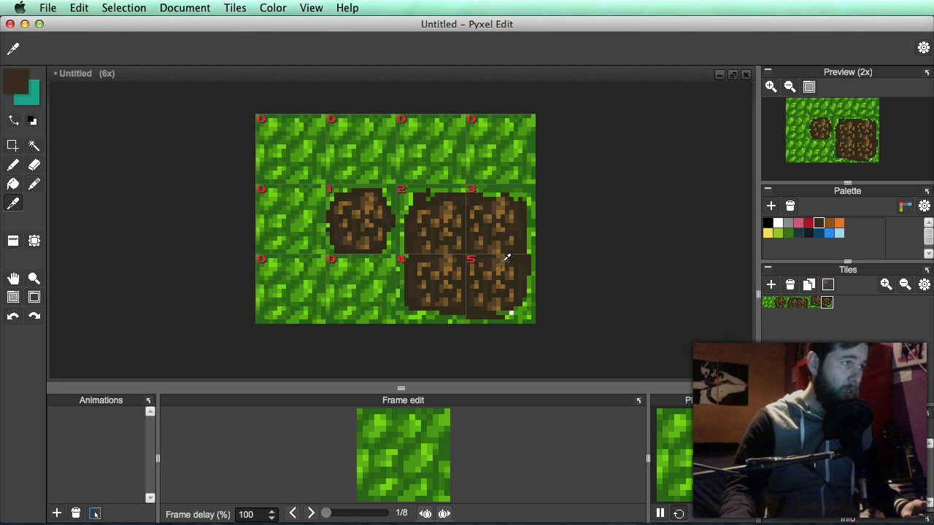
{"action": "scroll", "coordinate": [602, 284], "scroll_direction": "up", "scroll_amount": 1}
{"action": "scroll", "coordinate": [603, 283], "scroll_direction": "down", "scroll_amount": 1}
{"action": "left_click_drag", "start_coordinate": [559, 249], "coordinate": [579, 239]}
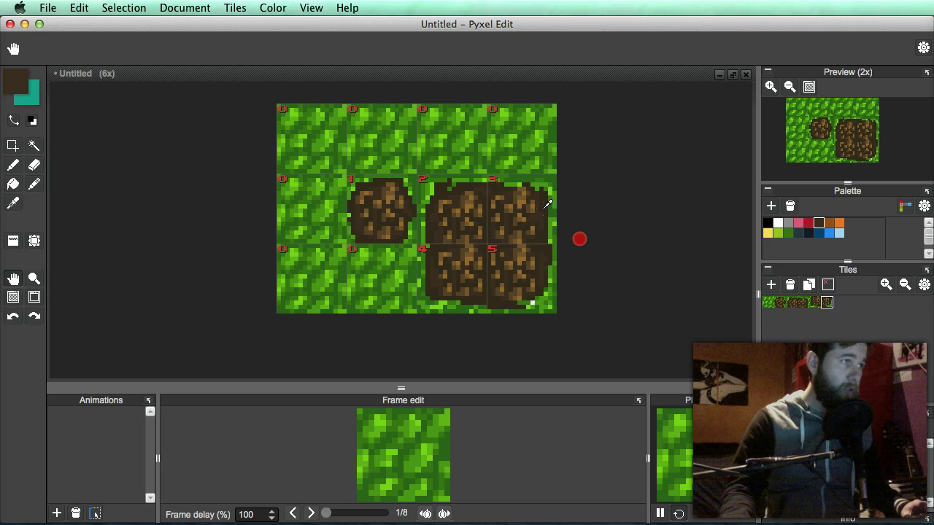
- Export the tile map as the image Untitled.png with the Auto file format and a pixel scale of 1
{"action": "left_click", "coordinate": [45, 8]}
{"action": "mouse_move", "coordinate": [109, 122]}
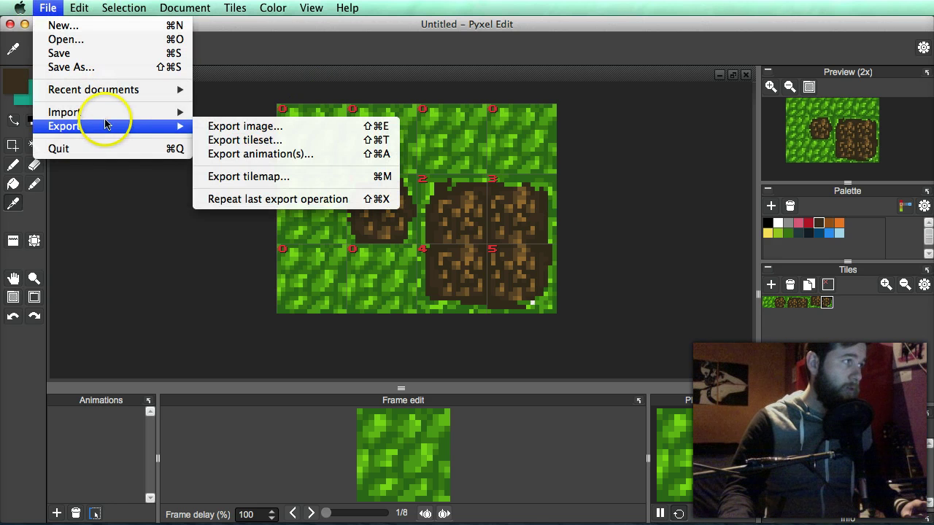
{"action": "left_click", "coordinate": [274, 130]}
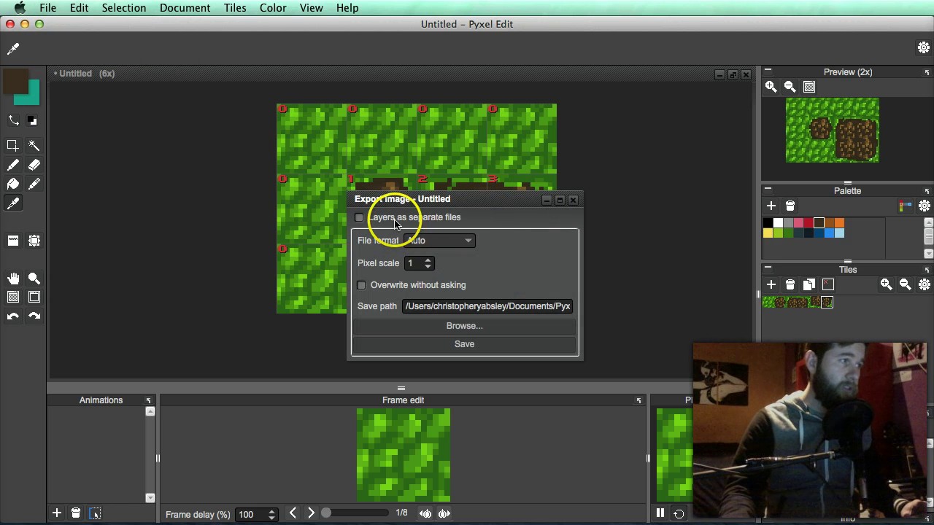
{"action": "left_click", "coordinate": [466, 345]}
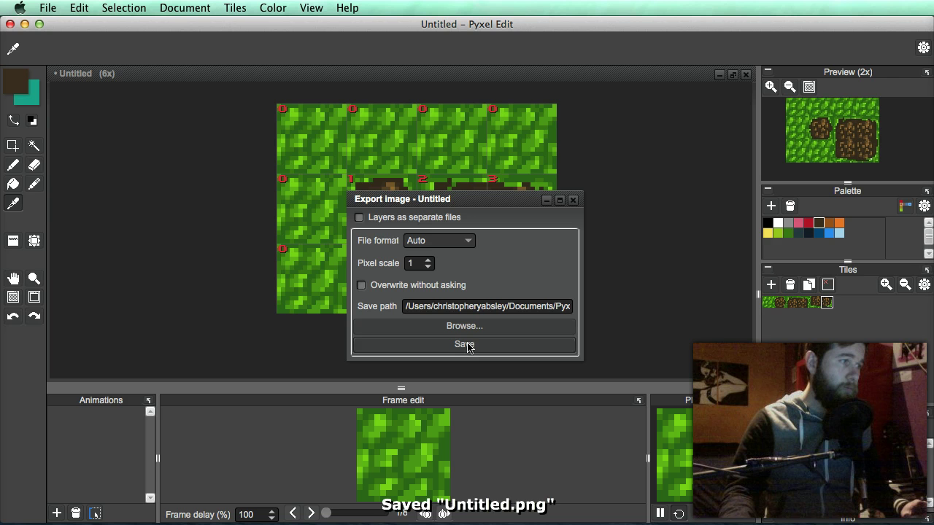
{"action": "left_click", "coordinate": [507, 371]}
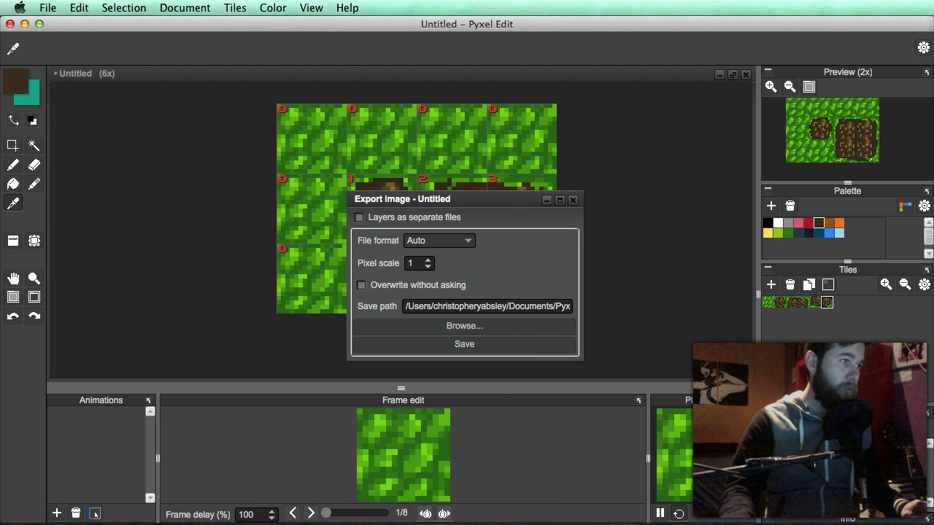
- Switch to Finder, open Untitled.png from the PyxelEdit folder in Documents, view it enlarged and close it
{"action": "left_click", "coordinate": [803, 522]}
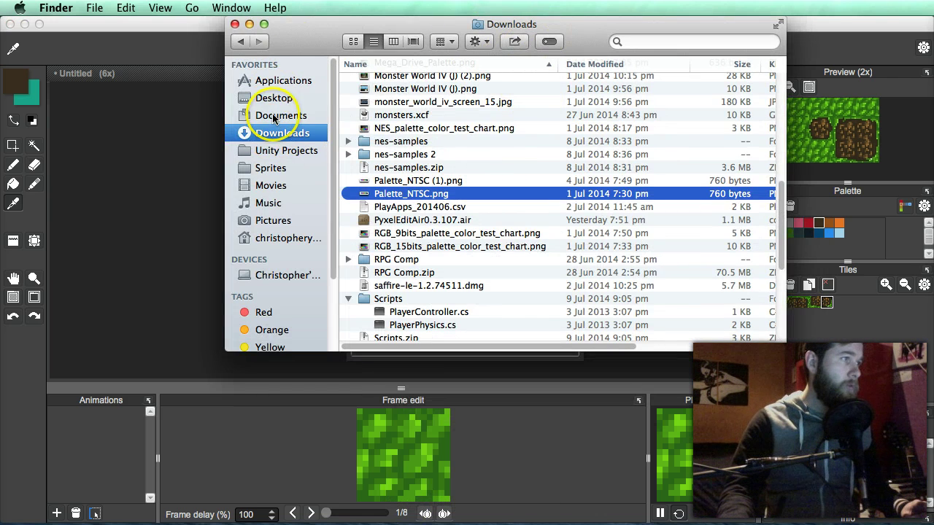
{"action": "left_click", "coordinate": [274, 119]}
{"action": "left_click_drag", "start_coordinate": [302, 22], "coordinate": [300, 43]}
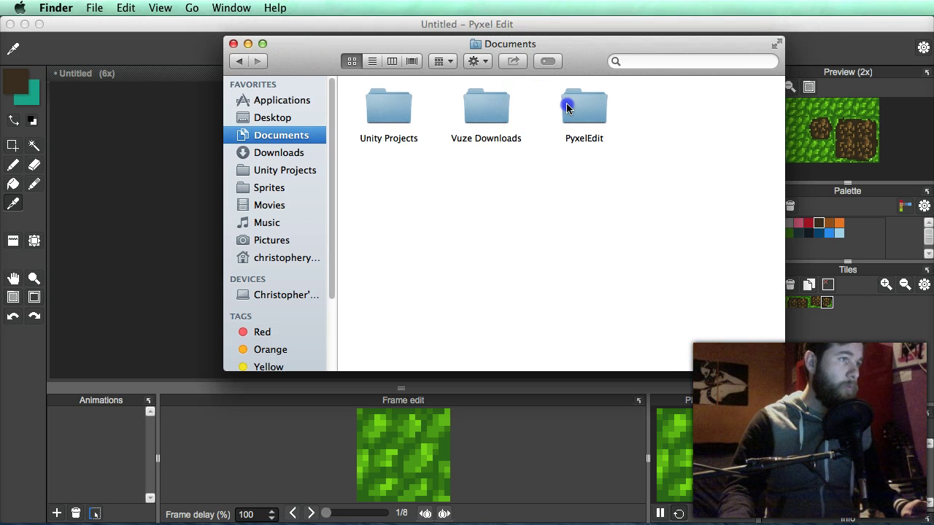
{"action": "double_click", "coordinate": [567, 108]}
{"action": "double_click", "coordinate": [385, 106]}
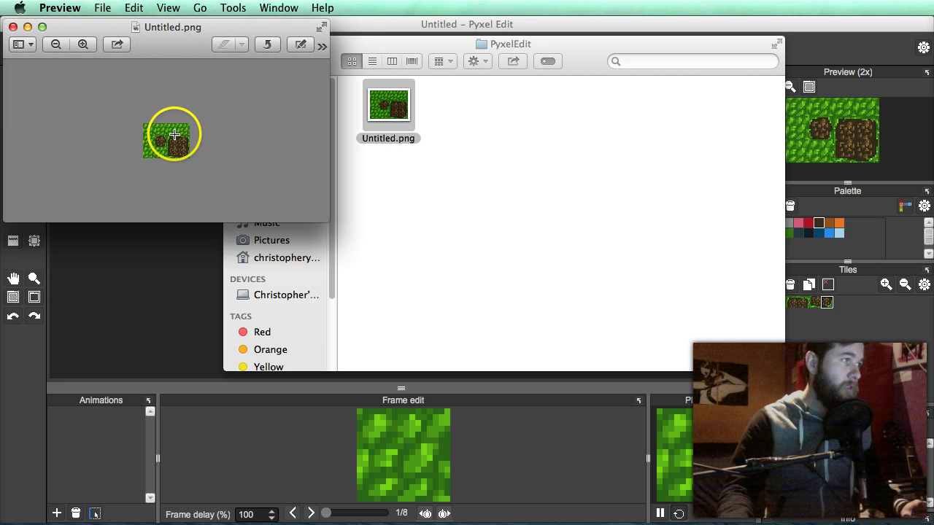
{"action": "left_click", "coordinate": [83, 45]}
{"action": "left_click", "coordinate": [82, 45]}
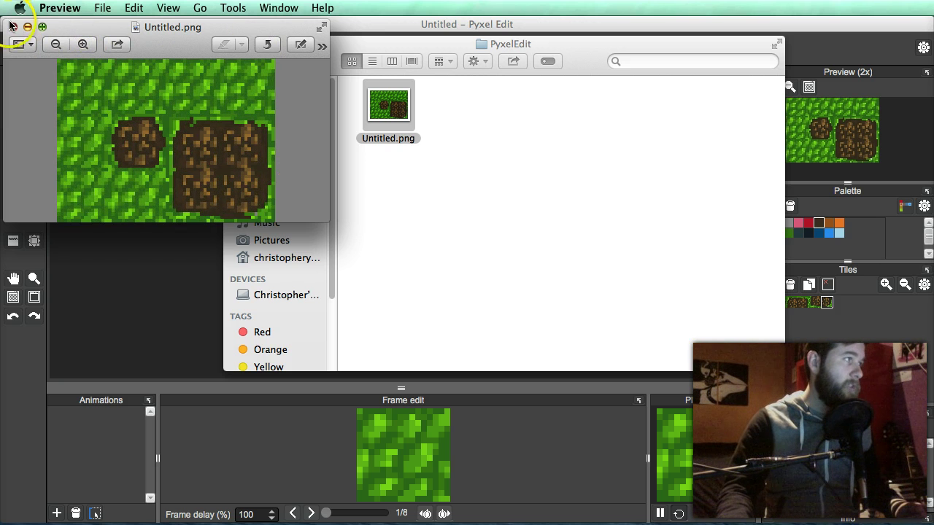
{"action": "left_click_drag", "start_coordinate": [316, 40], "coordinate": [294, 63]}
{"action": "left_click", "coordinate": [315, 38]}
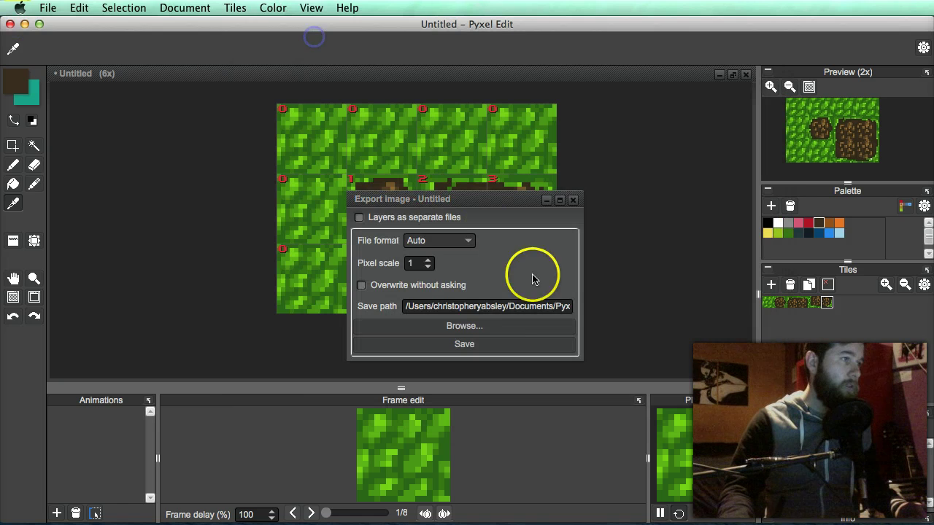
- Close the image export dialog and open the tileset export
{"action": "left_click", "coordinate": [572, 203]}
{"action": "left_click", "coordinate": [572, 205]}
{"action": "left_click", "coordinate": [48, 8]}
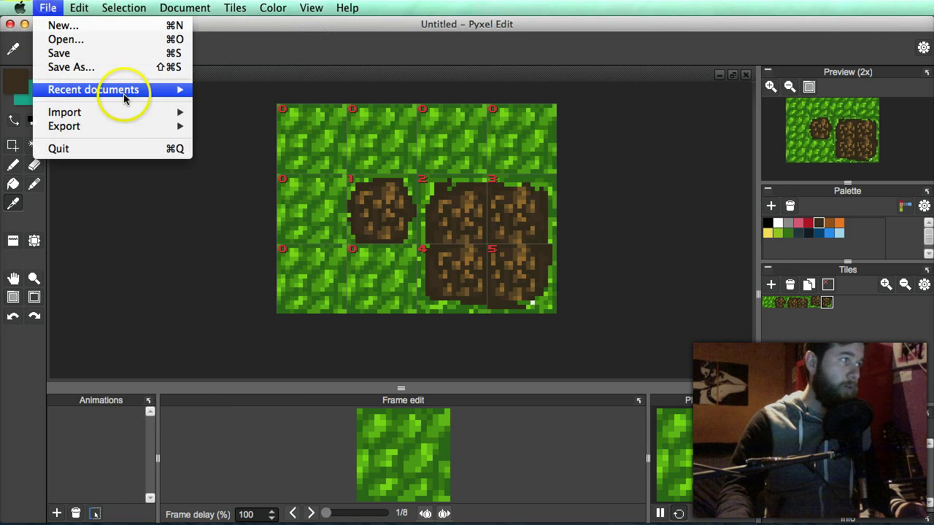
{"action": "mouse_move", "coordinate": [136, 125]}
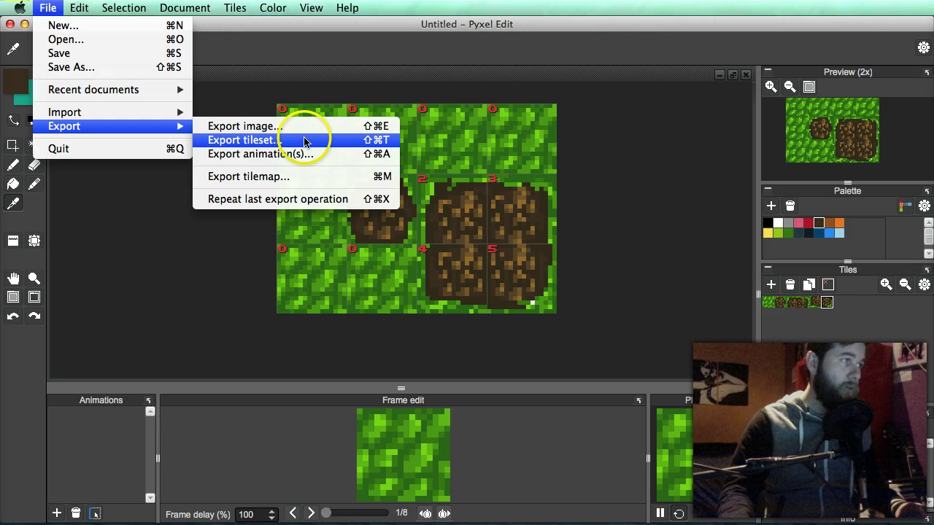
{"action": "left_click", "coordinate": [305, 141]}
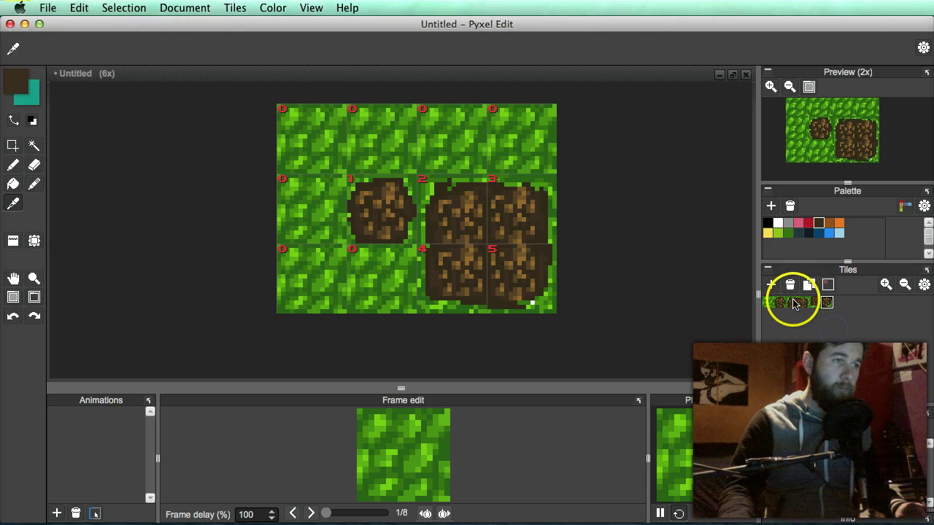
- Select tile 1 in the tileset and try a tileset width of 4 before setting it to 2
{"action": "left_click_drag", "start_coordinate": [793, 305], "coordinate": [812, 330]}
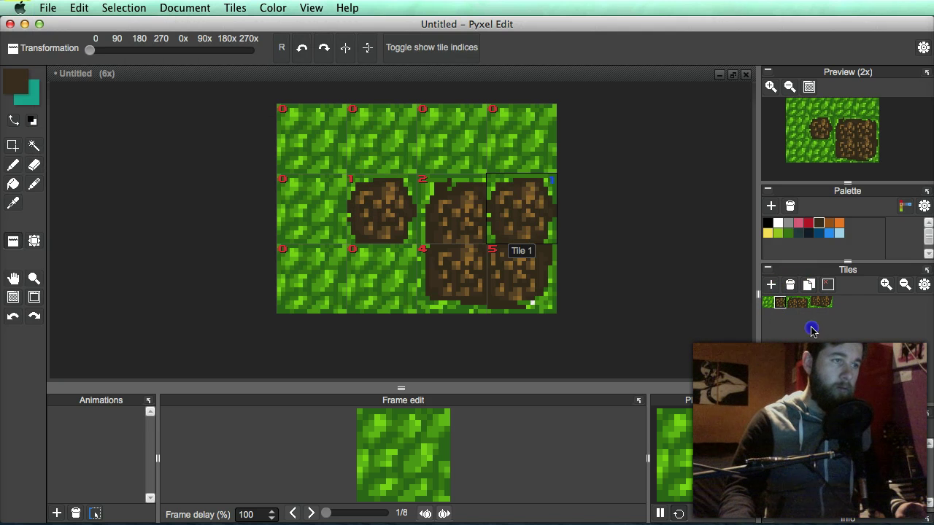
{"action": "left_click", "coordinate": [925, 284]}
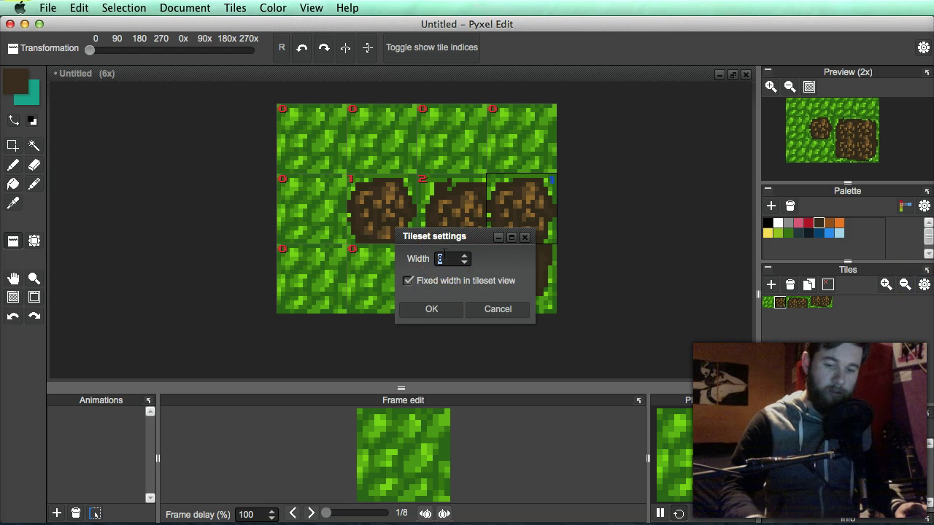
{"action": "key", "text": "Return"}
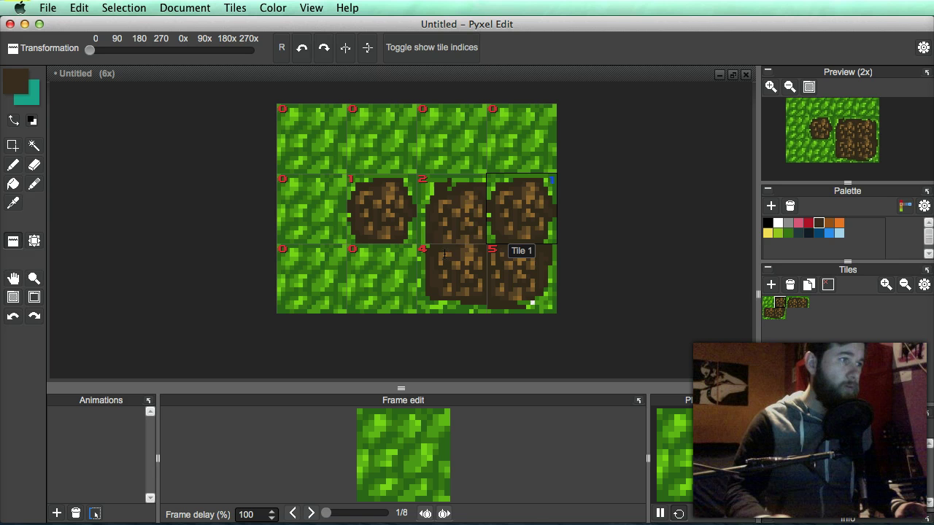
{"action": "left_click", "coordinate": [924, 285]}
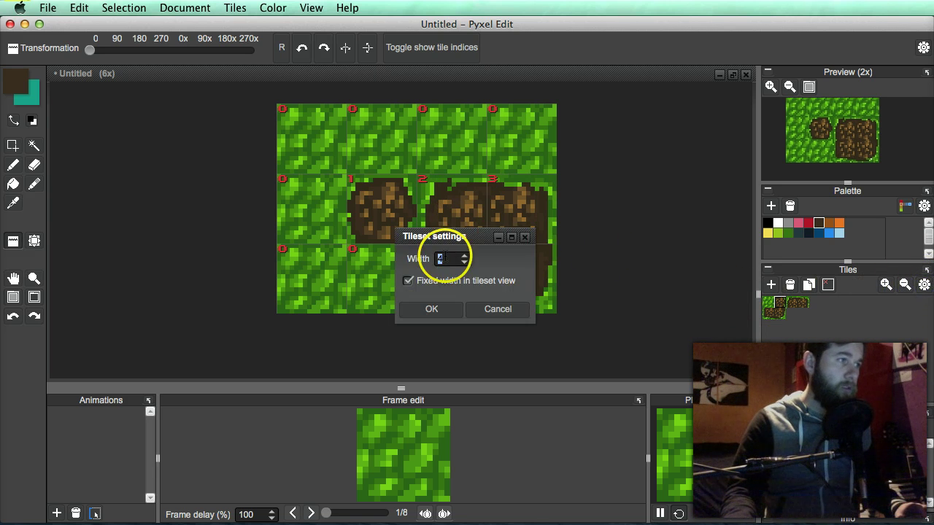
{"action": "type", "text": "2"}
{"action": "key", "text": "Return"}
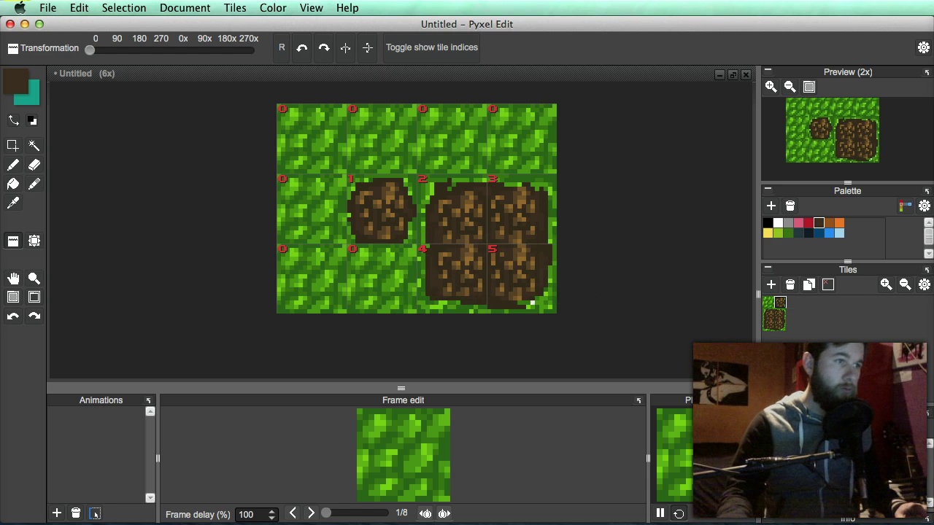
{"action": "left_click", "coordinate": [772, 303]}
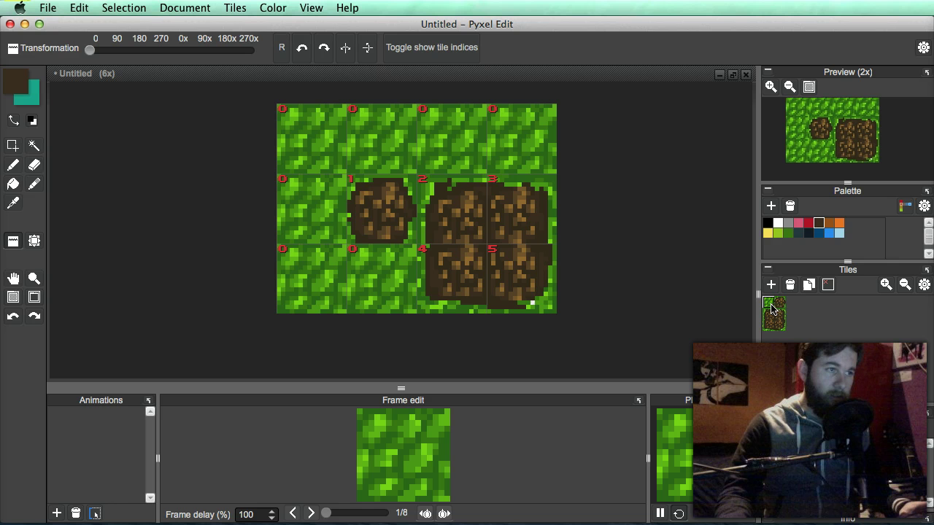
{"action": "left_click_drag", "start_coordinate": [772, 308], "coordinate": [780, 306]}
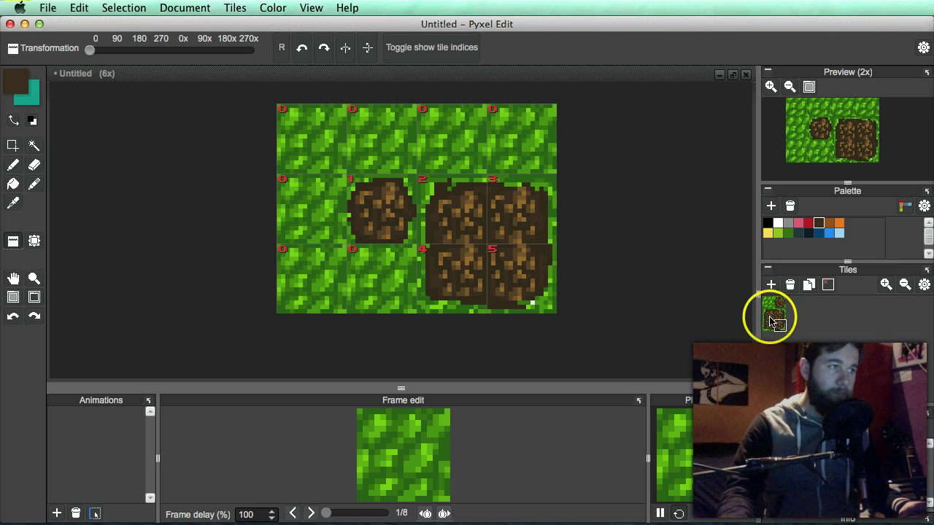
{"action": "left_click_drag", "start_coordinate": [770, 316], "coordinate": [543, 170]}
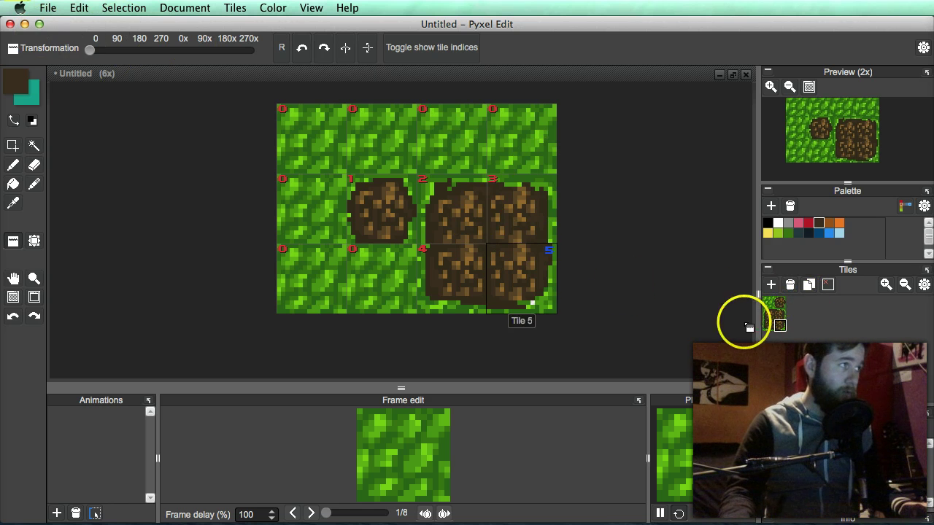
- Export the tileset as Untitled.png with Auto file format, 0 tile padding pixels and a pixel scale of 1, overwriting the existing file
{"action": "left_click", "coordinate": [48, 8]}
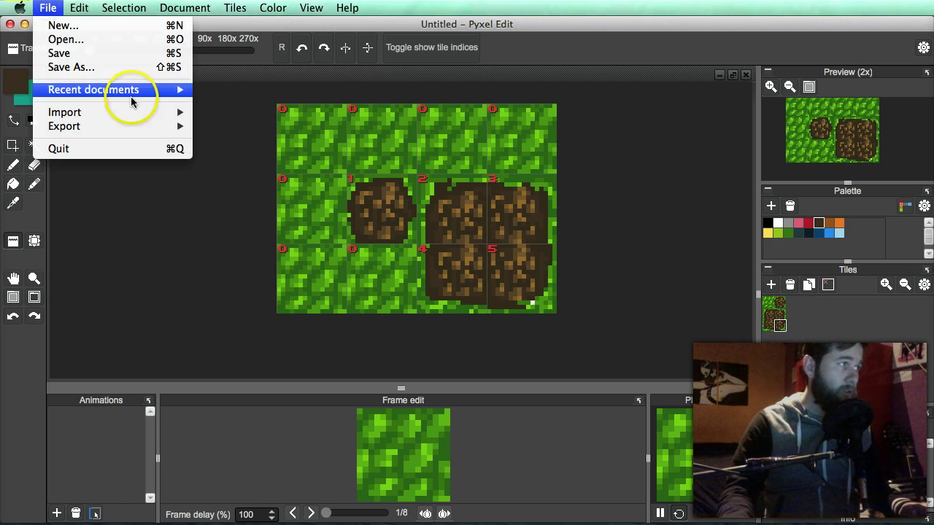
{"action": "mouse_move", "coordinate": [134, 127]}
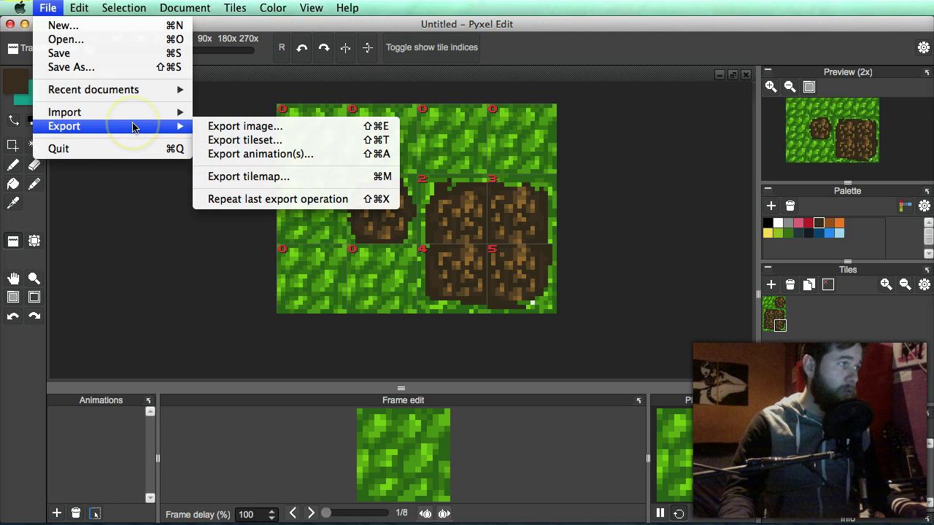
{"action": "left_click", "coordinate": [261, 140]}
{"action": "left_click", "coordinate": [481, 356]}
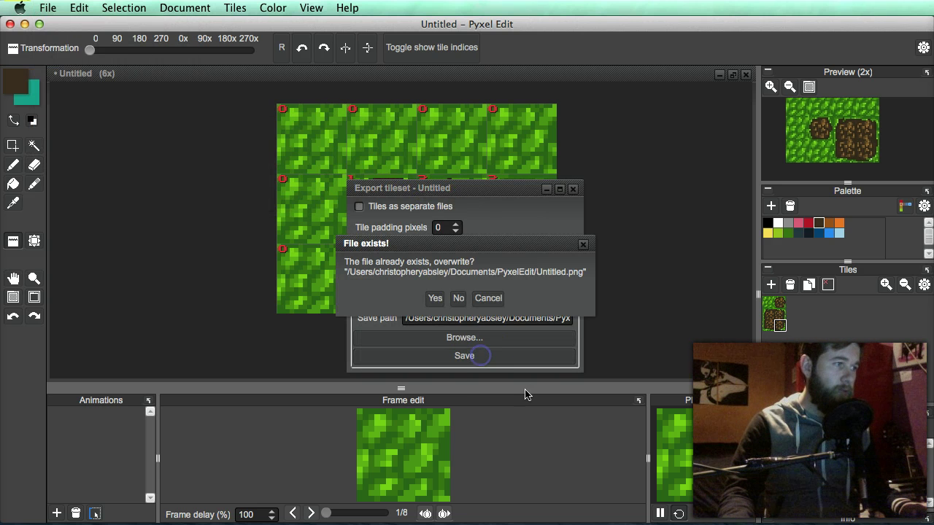
{"action": "left_click", "coordinate": [435, 297]}
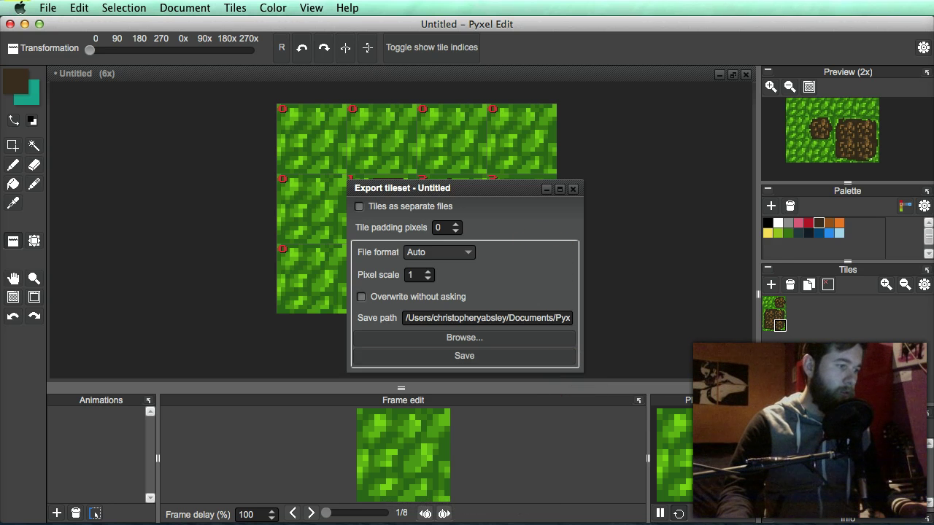
- Switch to Finder, open the exported Untitled.png from the PyxelEdit folder in Preview, and view it enlarged in a bigger, repositioned window
{"action": "key", "text": "super+Tab"}
{"action": "left_click", "coordinate": [396, 130]}
{"action": "left_click", "coordinate": [372, 130]}
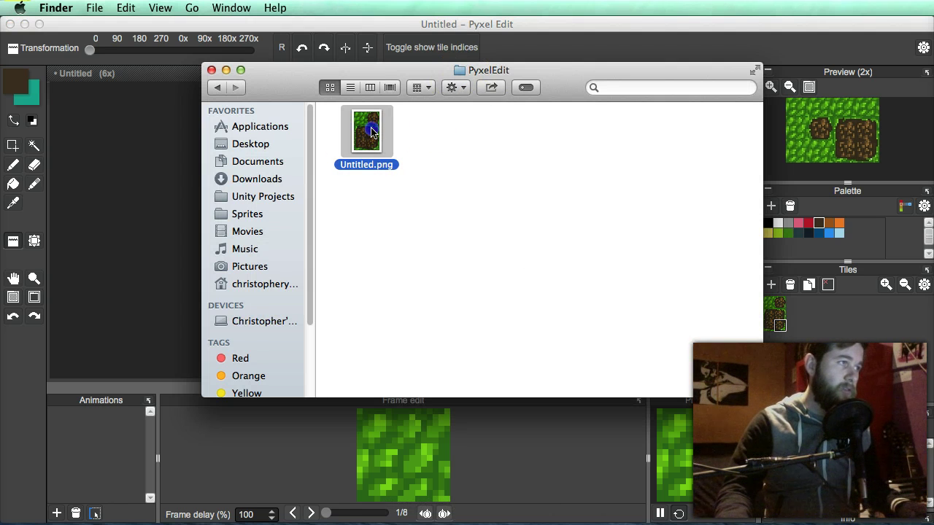
{"action": "double_click", "coordinate": [371, 132]}
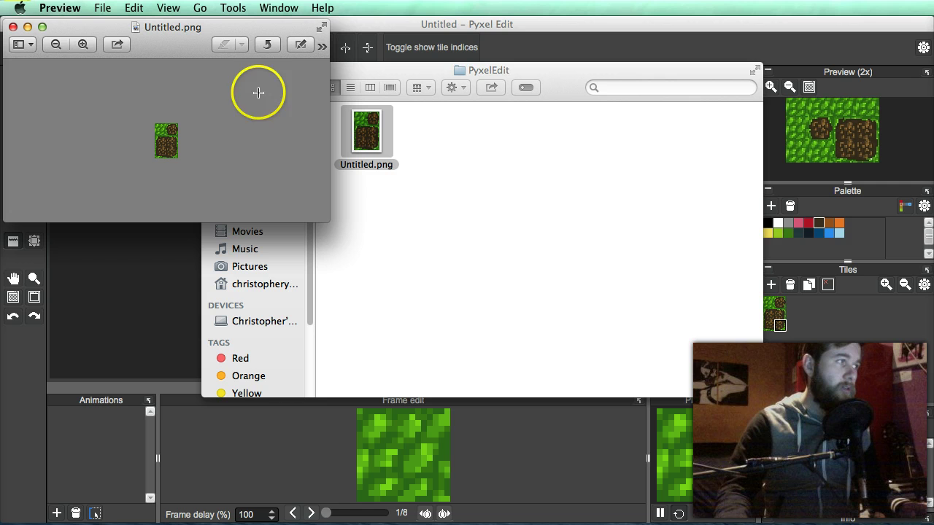
{"action": "left_click", "coordinate": [83, 45]}
{"action": "left_click", "coordinate": [83, 44]}
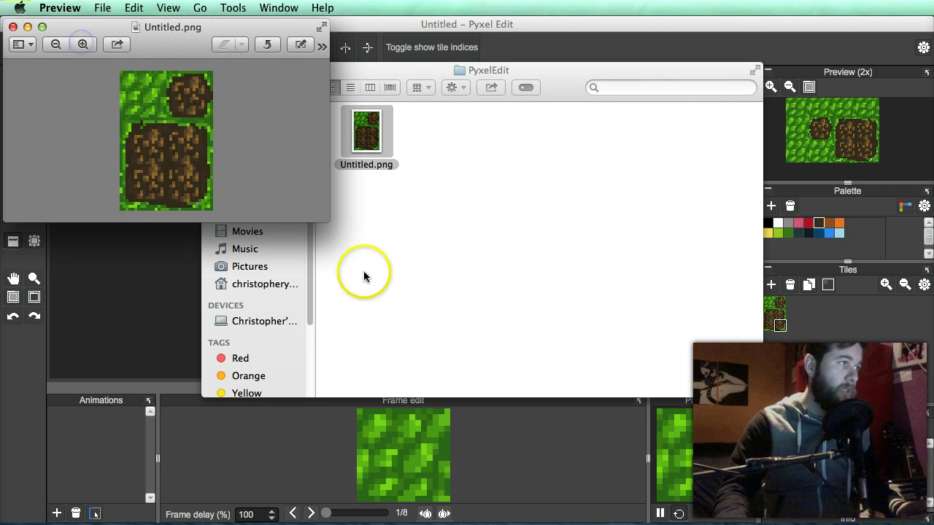
{"action": "left_click_drag", "start_coordinate": [327, 221], "coordinate": [686, 433]}
{"action": "left_click", "coordinate": [83, 44]}
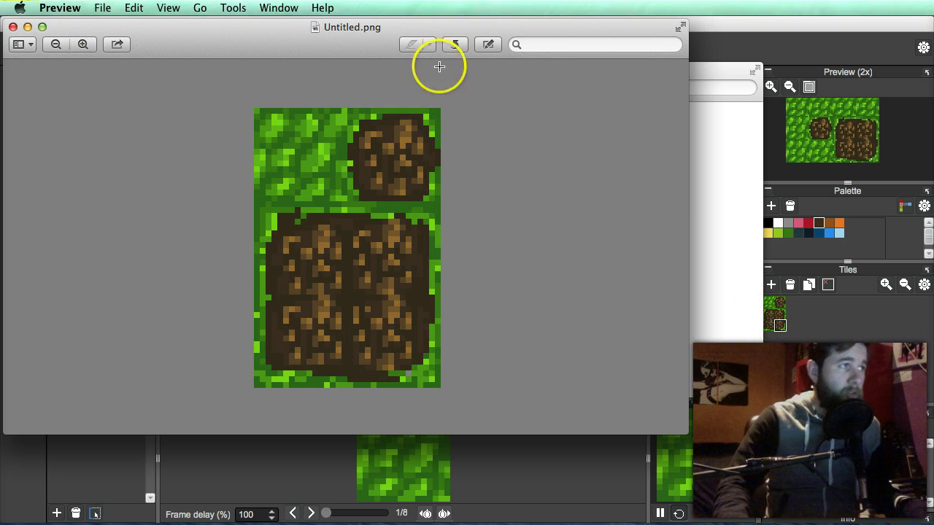
{"action": "left_click_drag", "start_coordinate": [255, 32], "coordinate": [375, 54]}
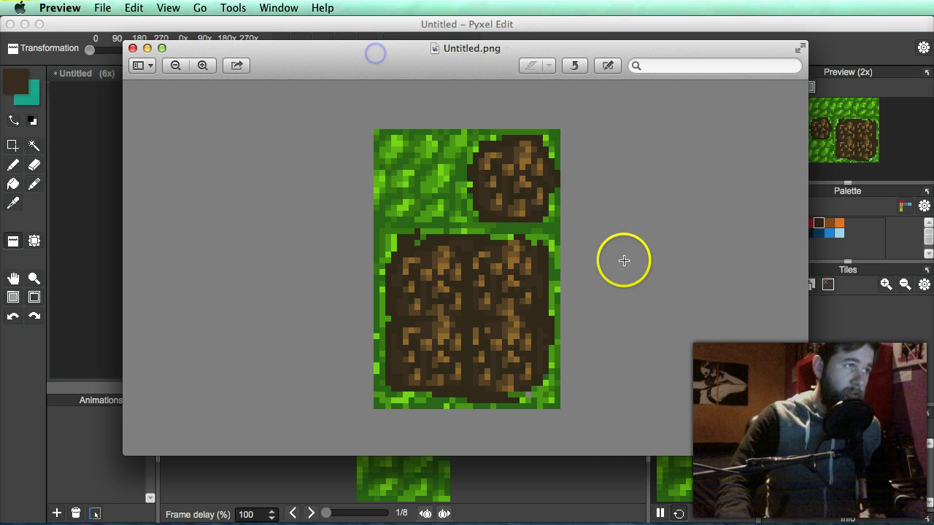